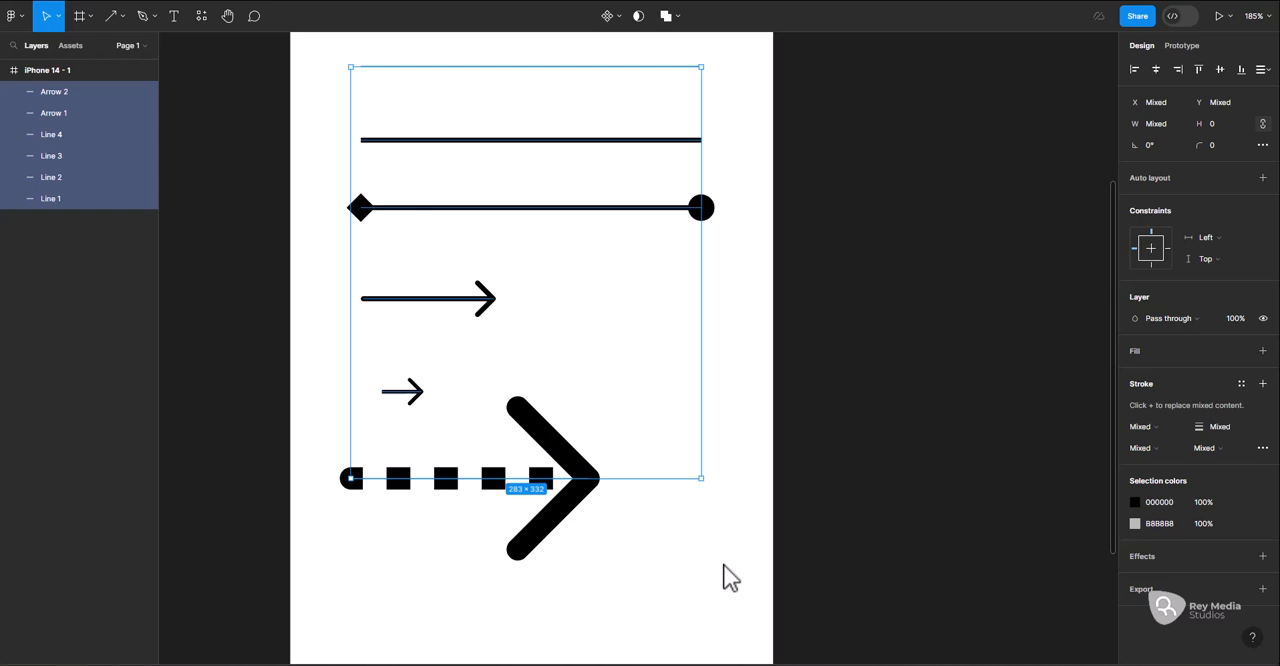
Delete all the lines and arrows from the iPhone 14 - 1 frame
key("Delete")
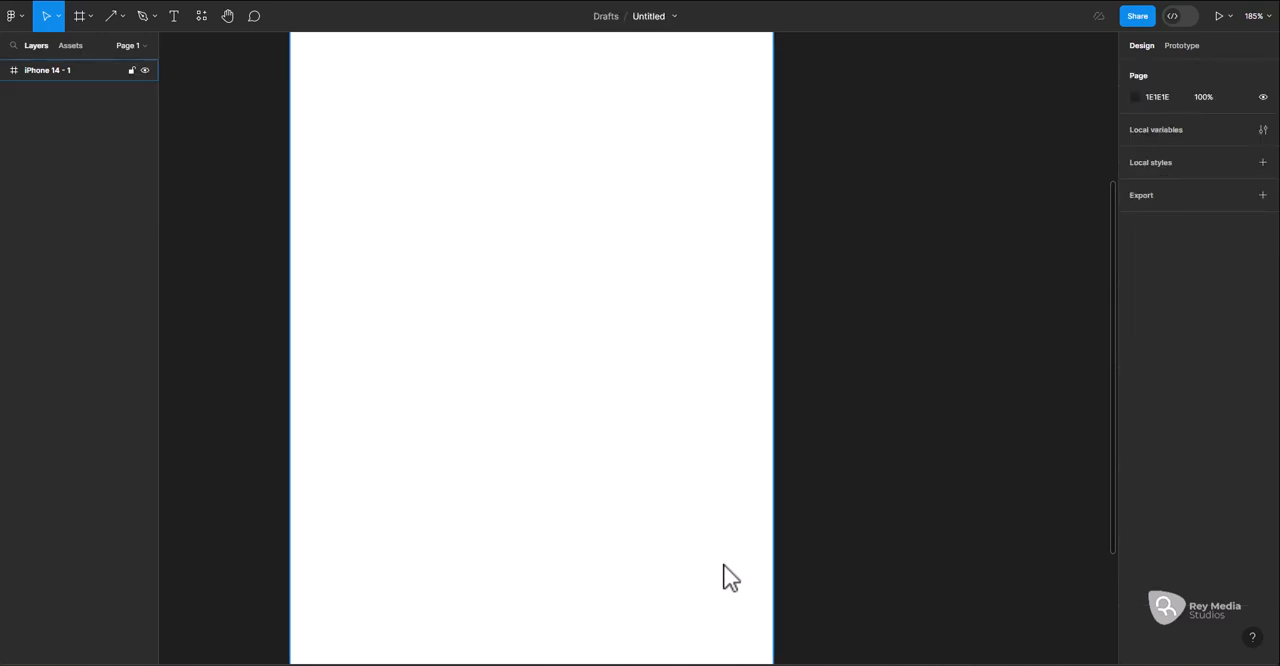
Try drawing a perfect circle about 169 × 169 in the upper part of the frame, and undo it
left_click(122, 16)
left_click(140, 98)
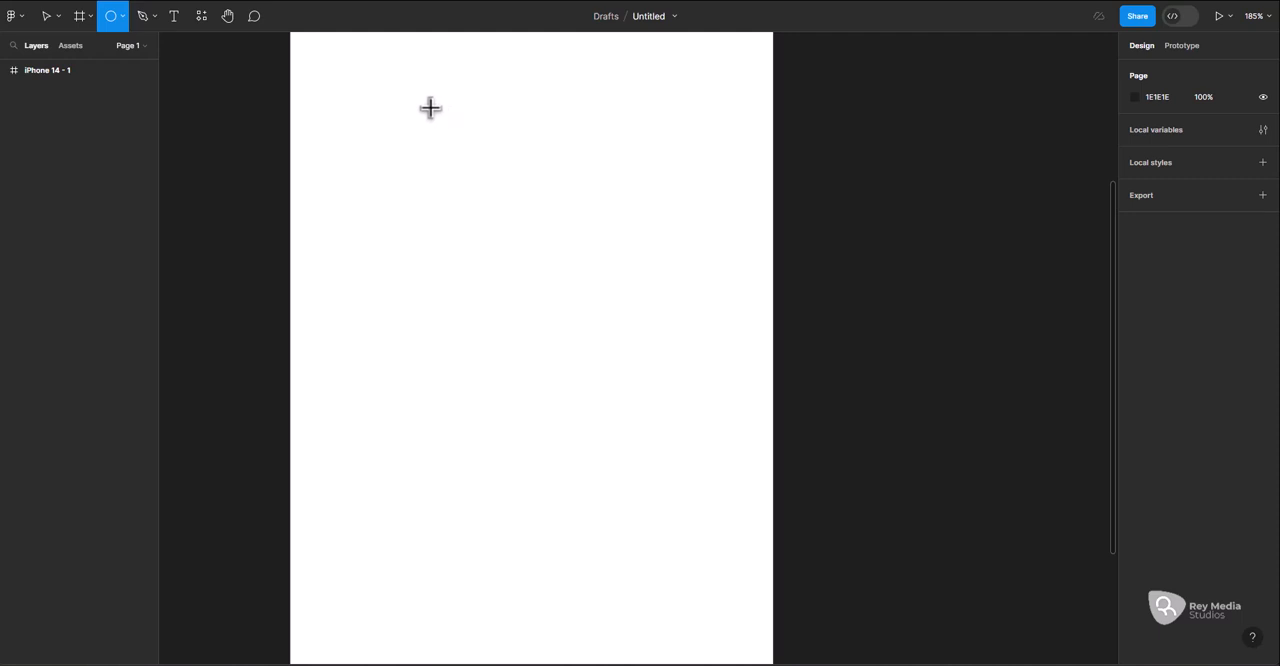
left_click_drag(430, 107, 579, 320)
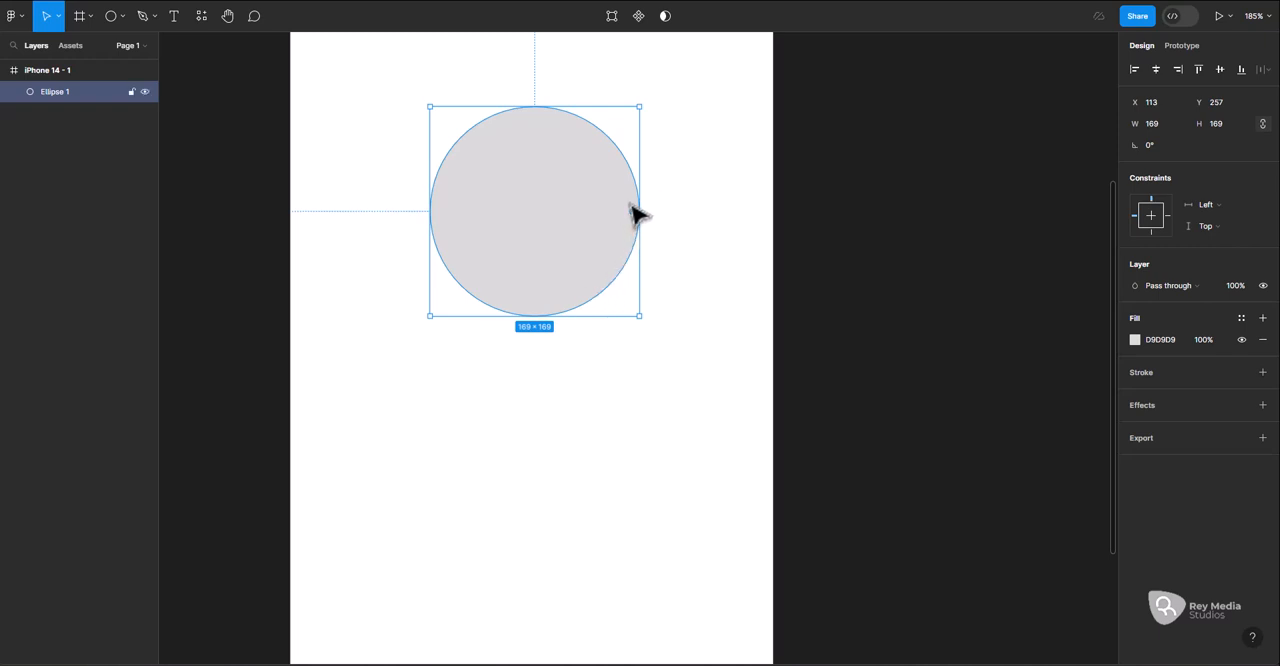
left_click(681, 197)
key("ctrl+z")
key("ctrl+z")
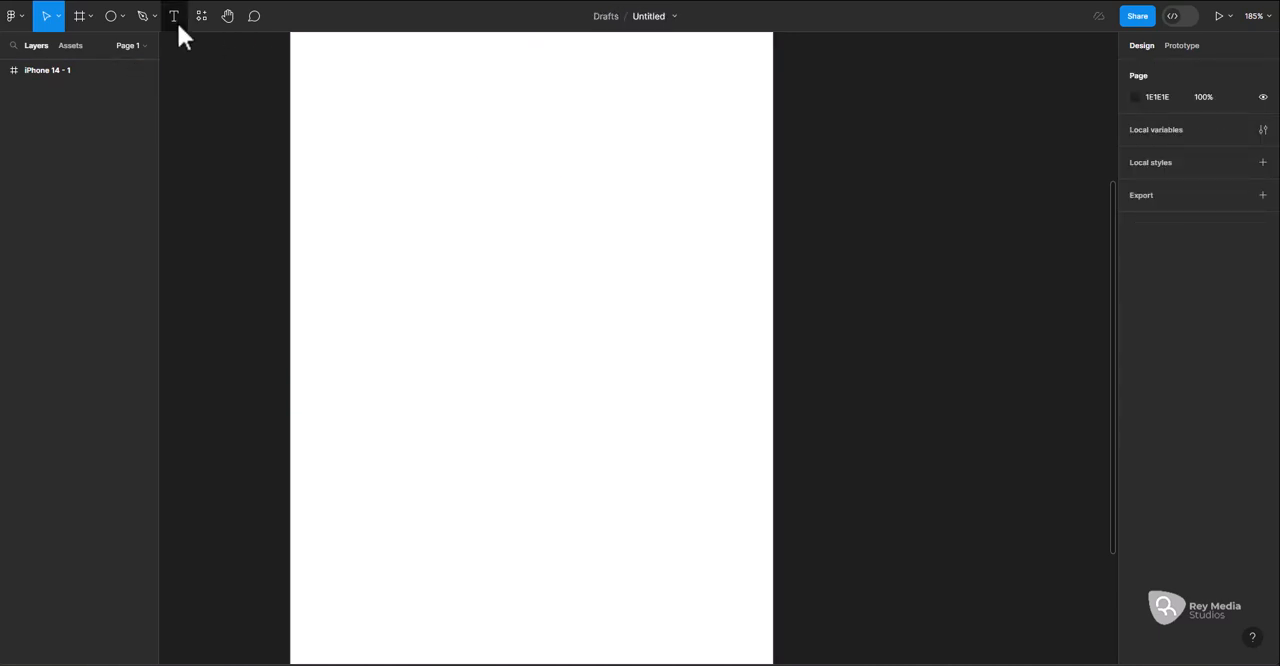
Draw a circle about 85 × 85 near the frame's upper part and duplicate it three times downward into a vertical column
left_click(115, 17)
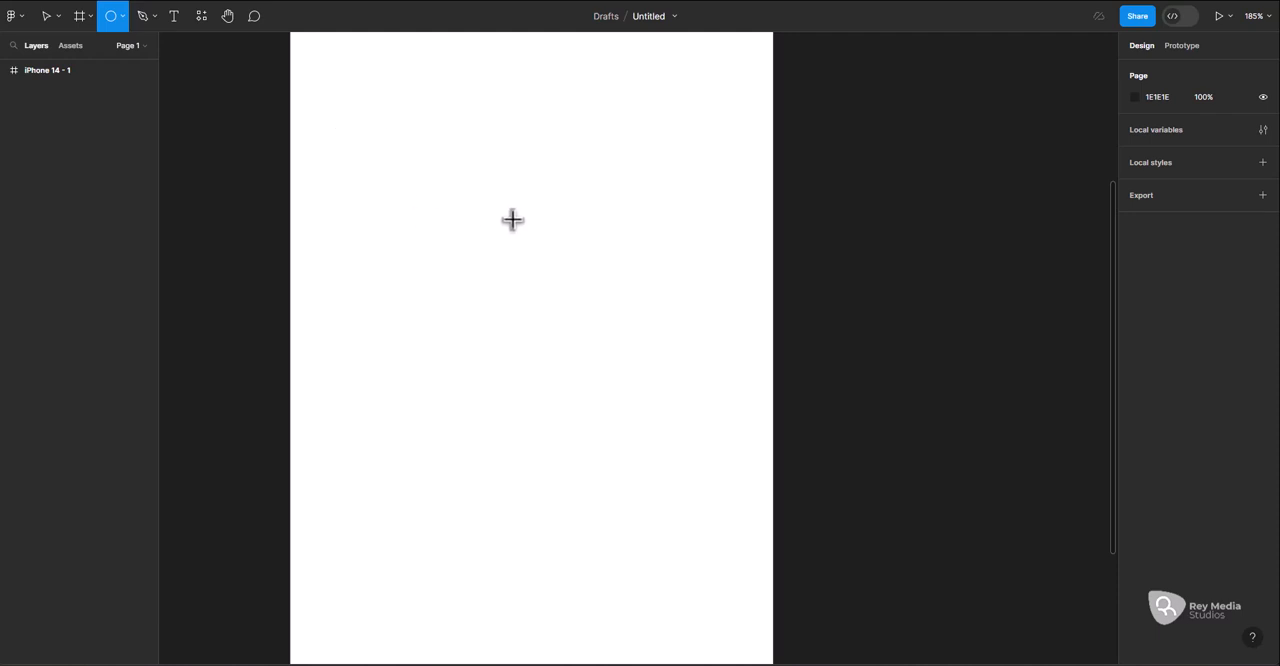
mouse_move(458, 77)
left_mouse_down()
mouse_move(594, 217)
mouse_move(531, 183)
left_mouse_up()
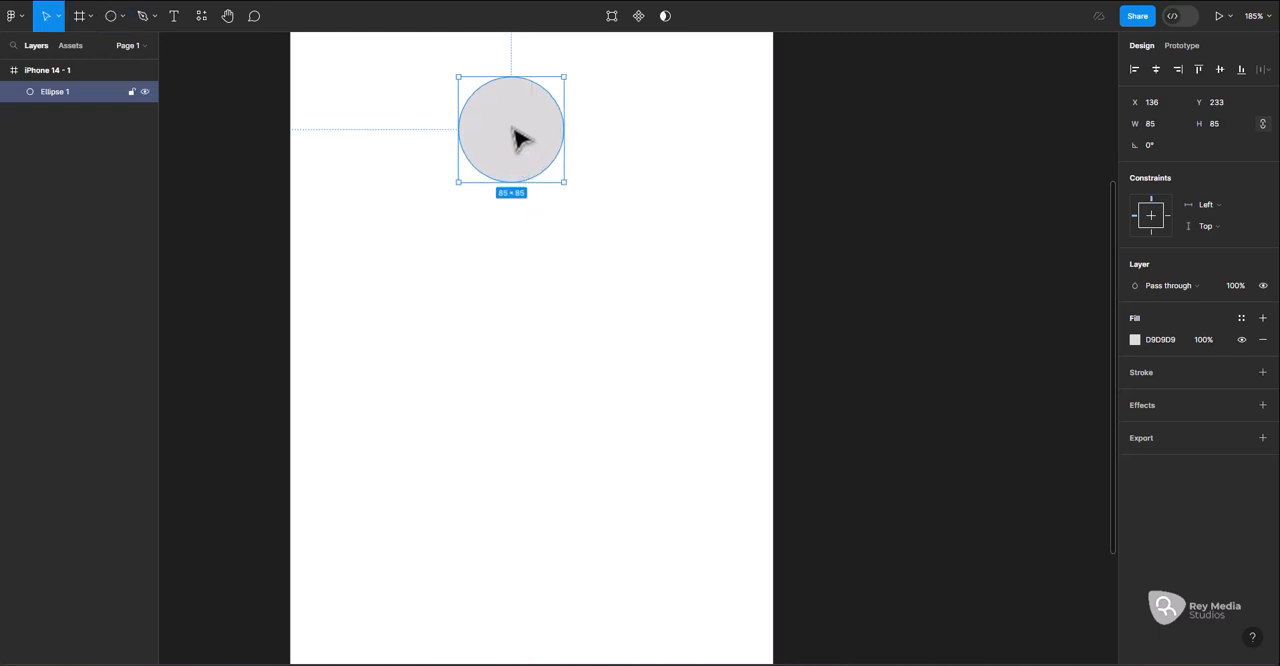
left_click_drag(516, 134, 557, 280)
scroll(557, 280, "down", 3)
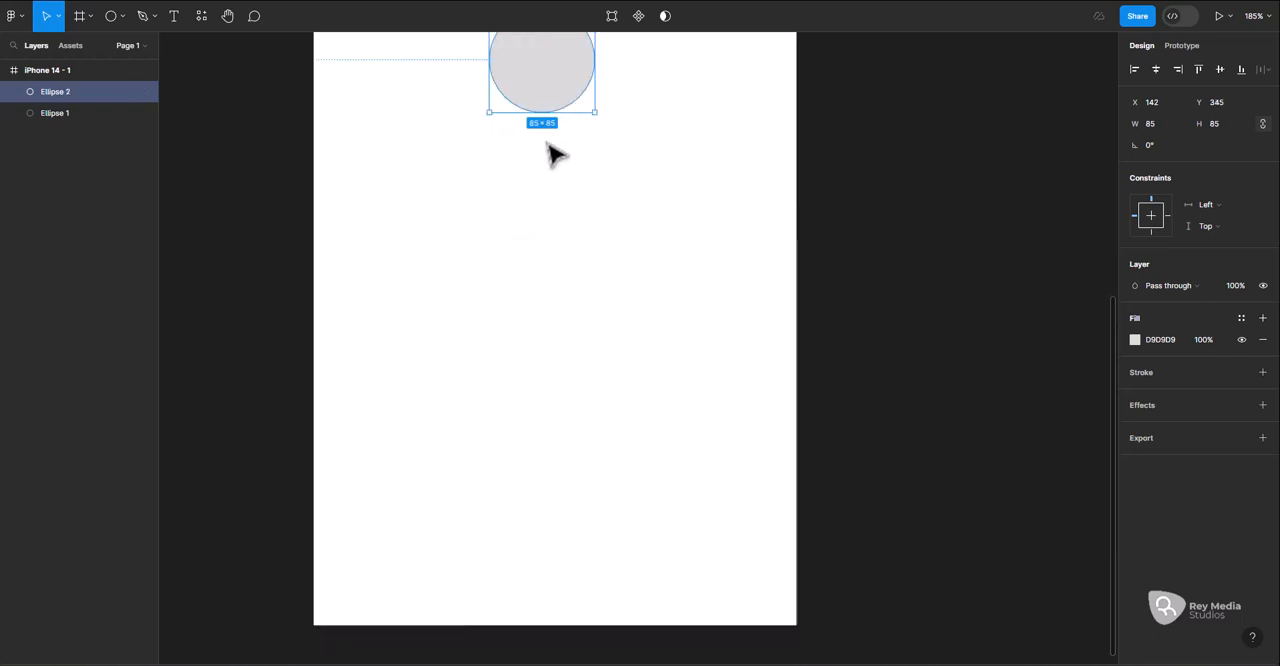
left_click_drag(554, 89, 546, 208)
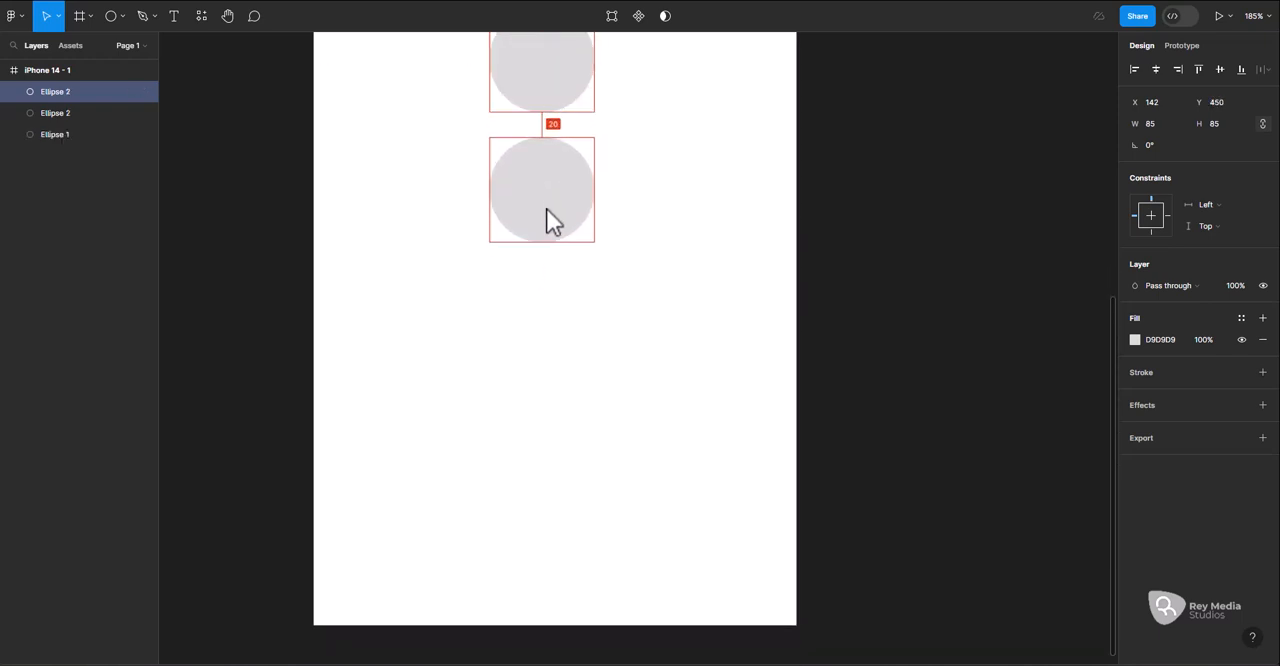
scroll(546, 210, "up", 3)
left_click_drag(563, 351, 566, 495)
scroll(567, 378, "up", 3)
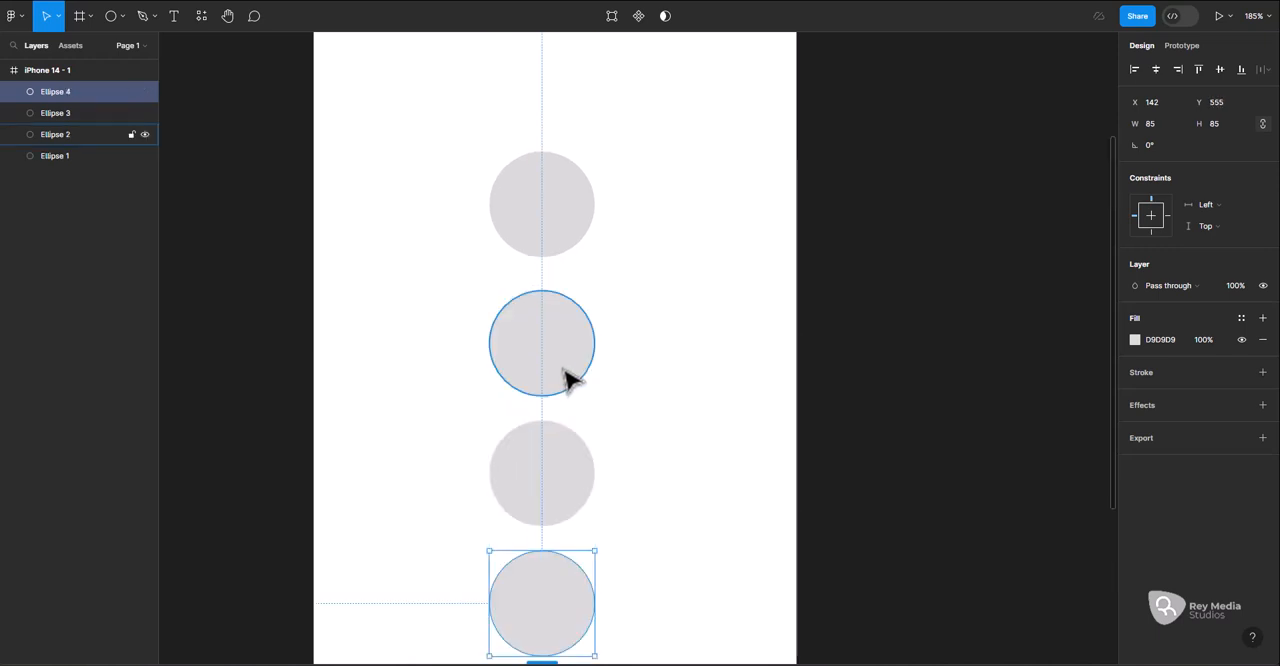
Select all four circles and move them up together, placing the top circle at about X 153, Y 119
scroll(566, 378, "up", 2)
left_click(543, 323)
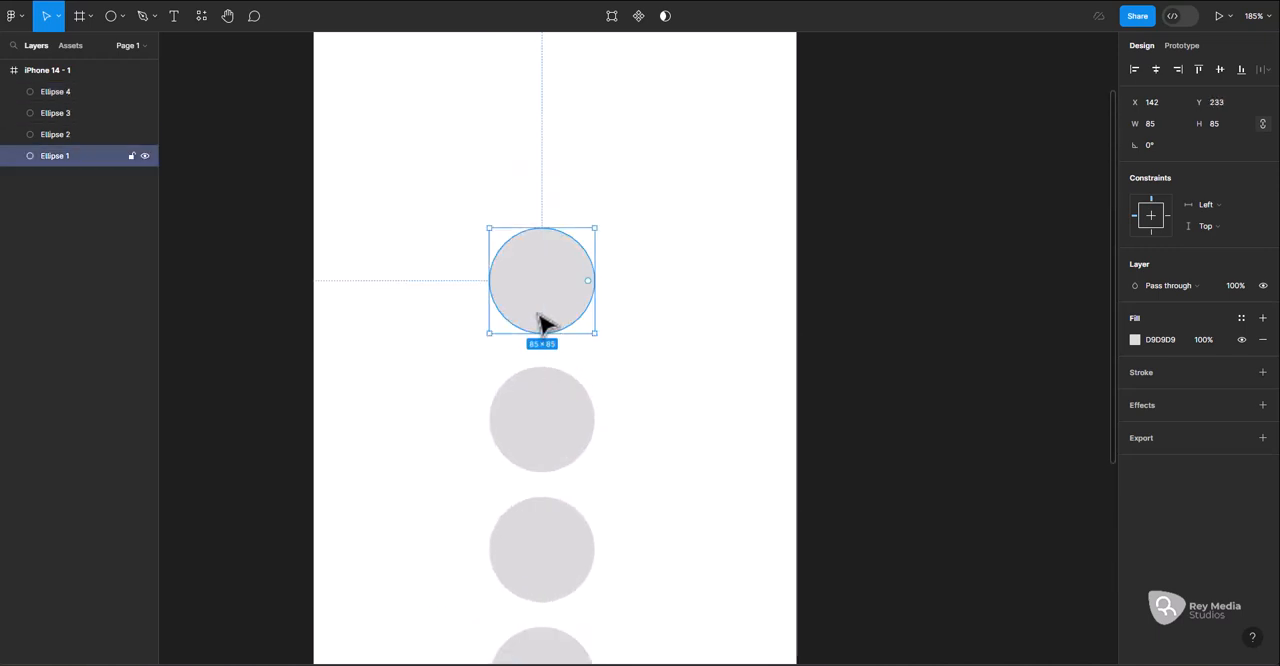
left_click(562, 455, "shift")
left_click(566, 531, "shift")
scroll(568, 590, "down", 2)
left_click(566, 565, "shift")
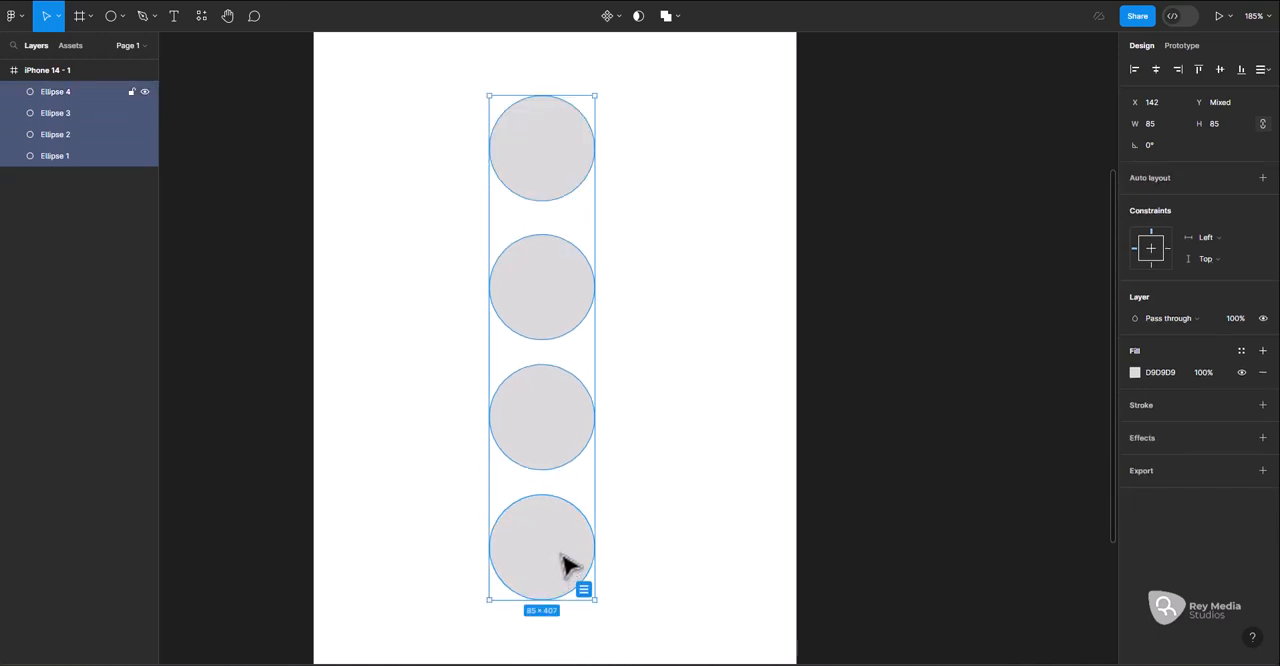
scroll(580, 477, "up", 5)
left_click_drag(557, 420, 572, 268)
left_click(686, 262)
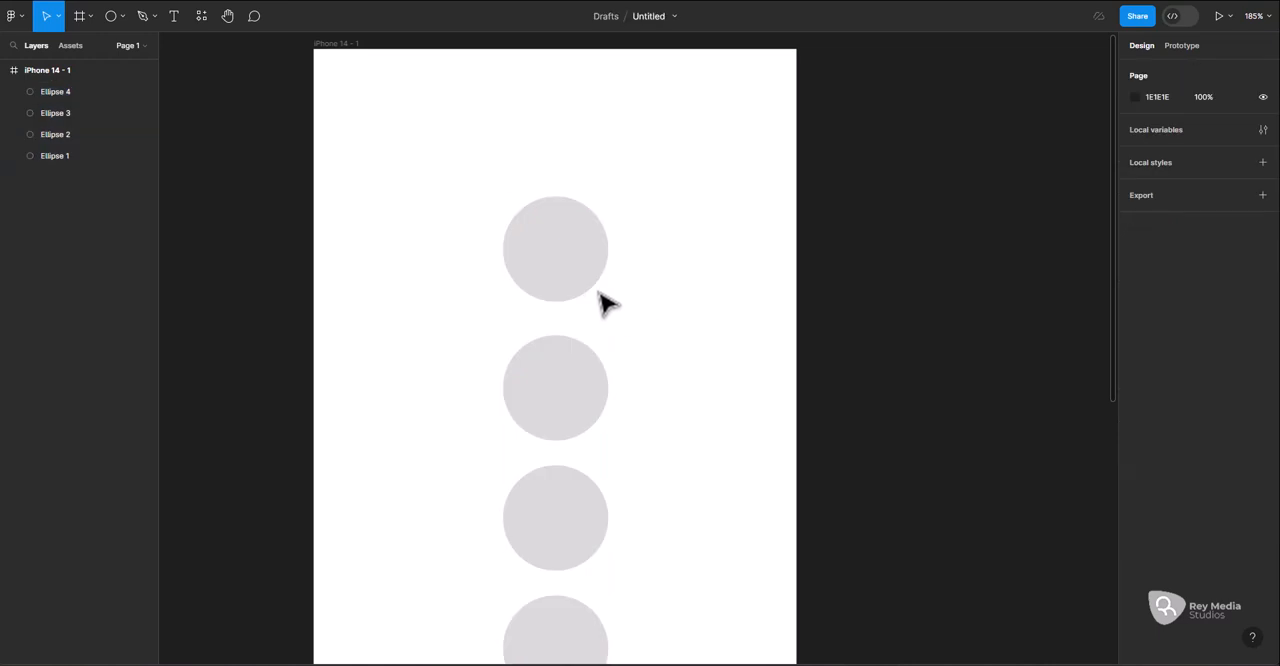
Try several reddish fill colours on the top circle and set its fill to black with hex 000000
left_click(580, 280)
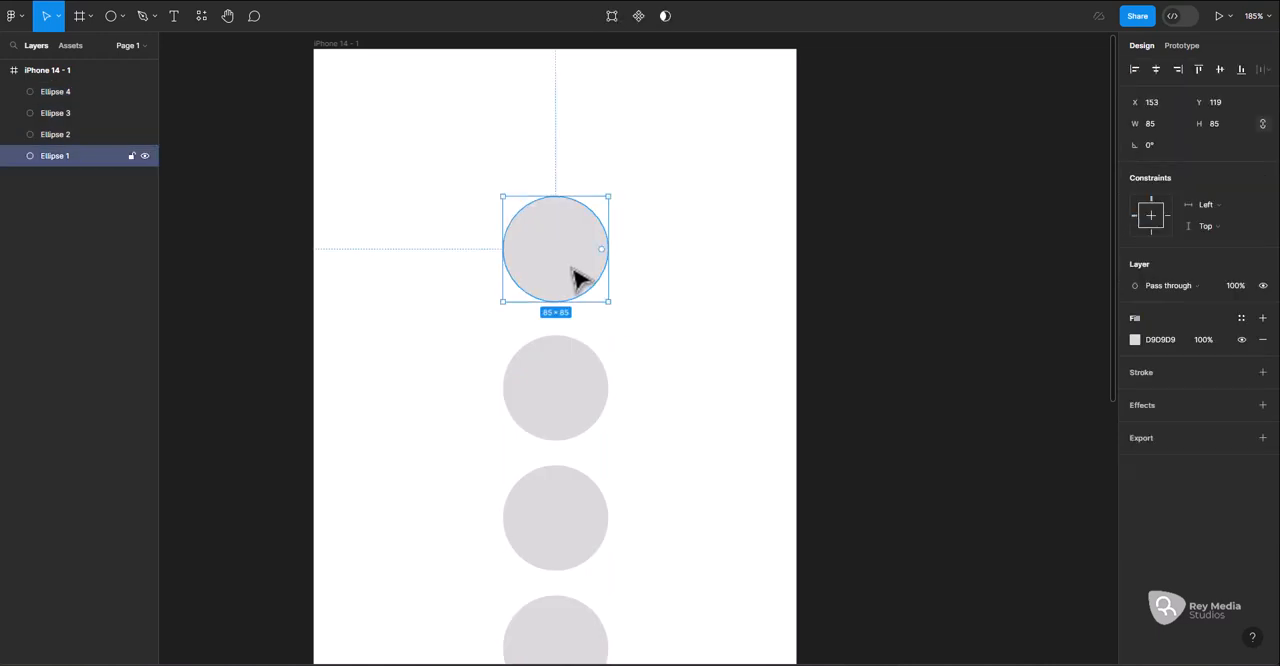
left_click(1134, 341)
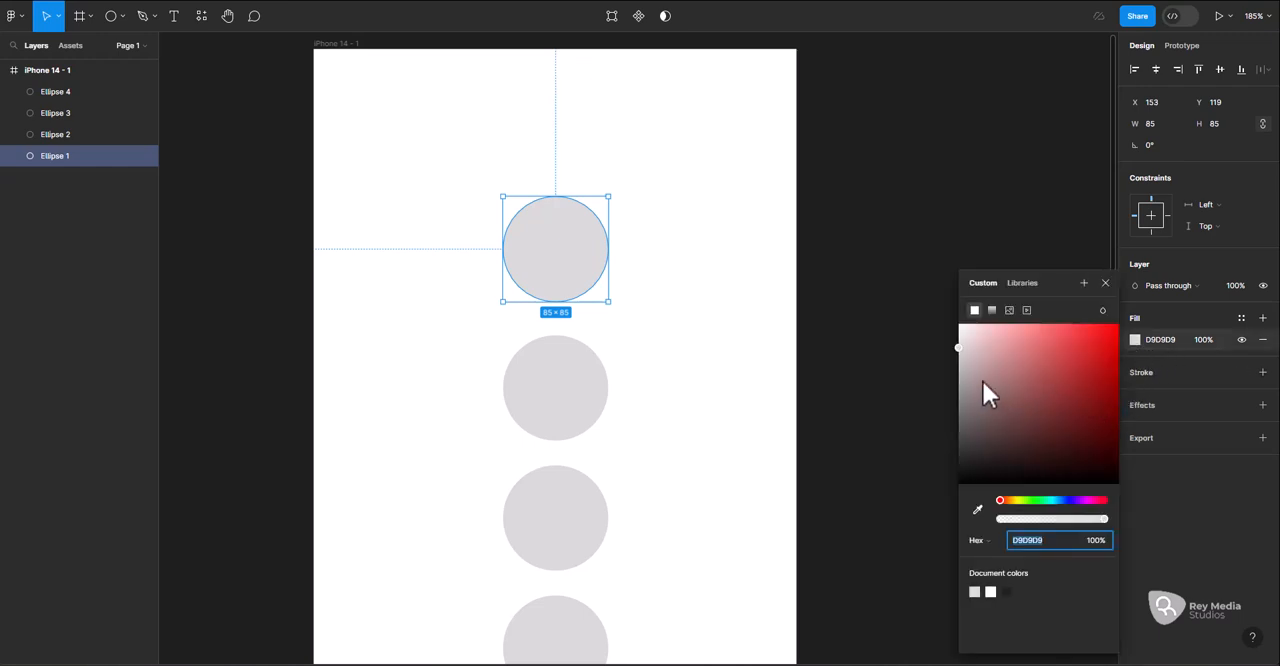
mouse_move(983, 381)
left_mouse_down()
mouse_move(982, 366)
mouse_move(980, 382)
mouse_move(968, 379)
mouse_move(979, 388)
mouse_move(994, 348)
mouse_move(1013, 381)
left_mouse_up()
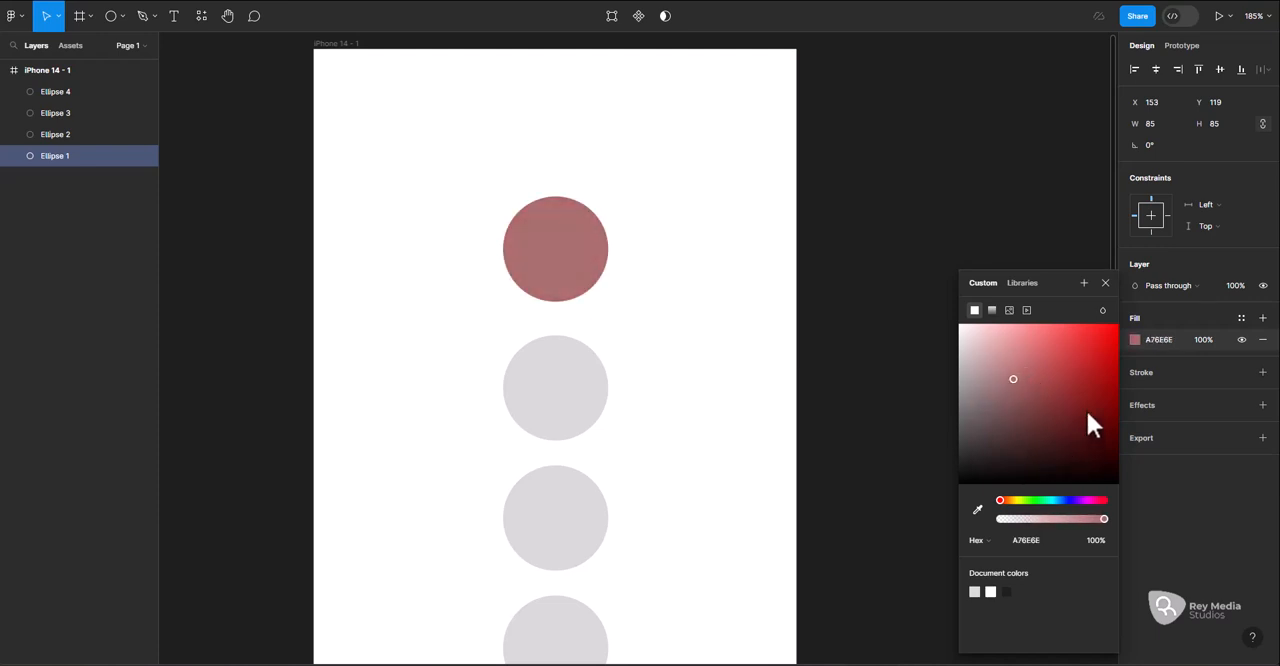
mouse_move(1087, 413)
left_mouse_down()
mouse_move(1049, 420)
mouse_move(1043, 456)
left_mouse_up()
left_click(1028, 538)
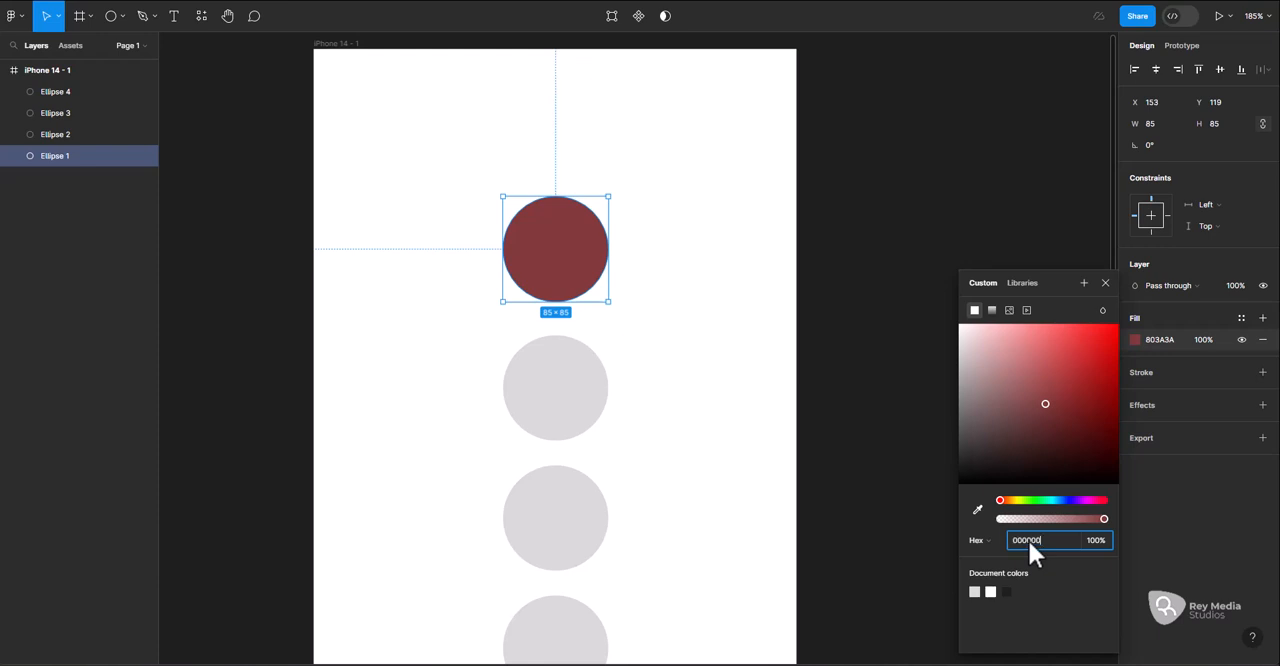
key("Return")
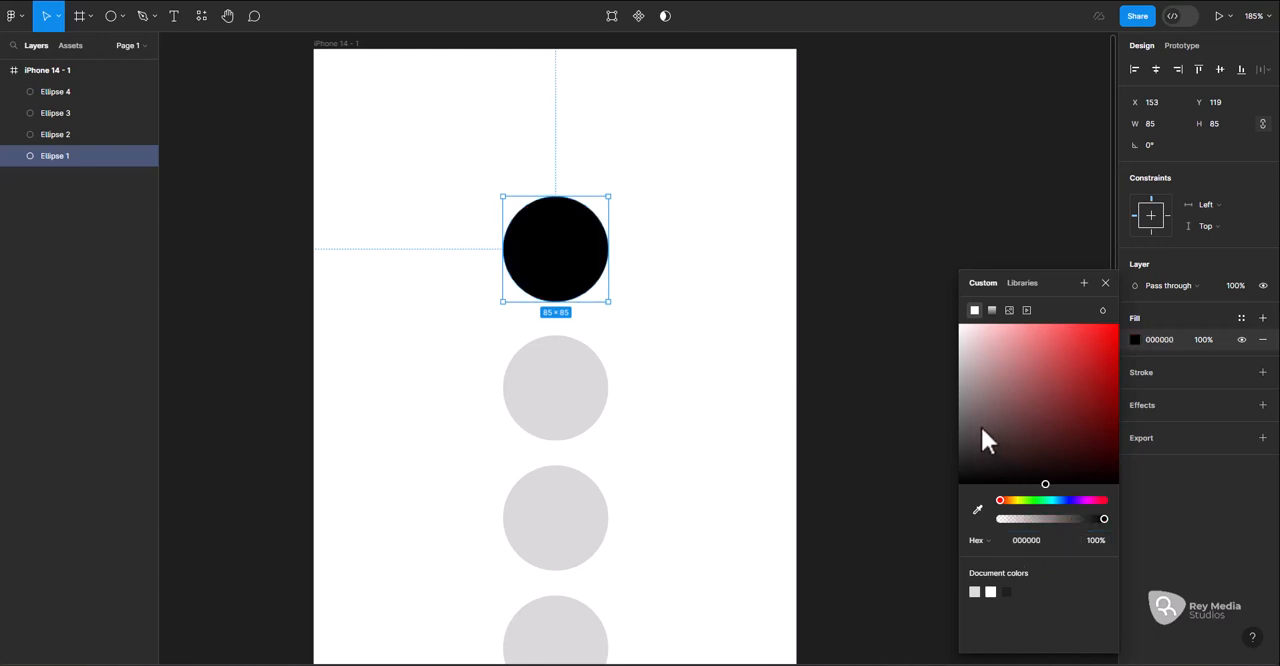
Recolour the top circle to red FF5252, trying a linear gradient before returning to the solid fill
left_click(1035, 552)
mouse_move(1011, 382)
left_mouse_down()
mouse_move(1059, 410)
mouse_move(1098, 386)
mouse_move(1118, 343)
mouse_move(1108, 360)
mouse_move(1034, 349)
mouse_move(1106, 337)
mouse_move(1126, 363)
mouse_move(1051, 348)
mouse_move(1083, 324)
mouse_move(1059, 325)
mouse_move(1068, 311)
left_mouse_up()
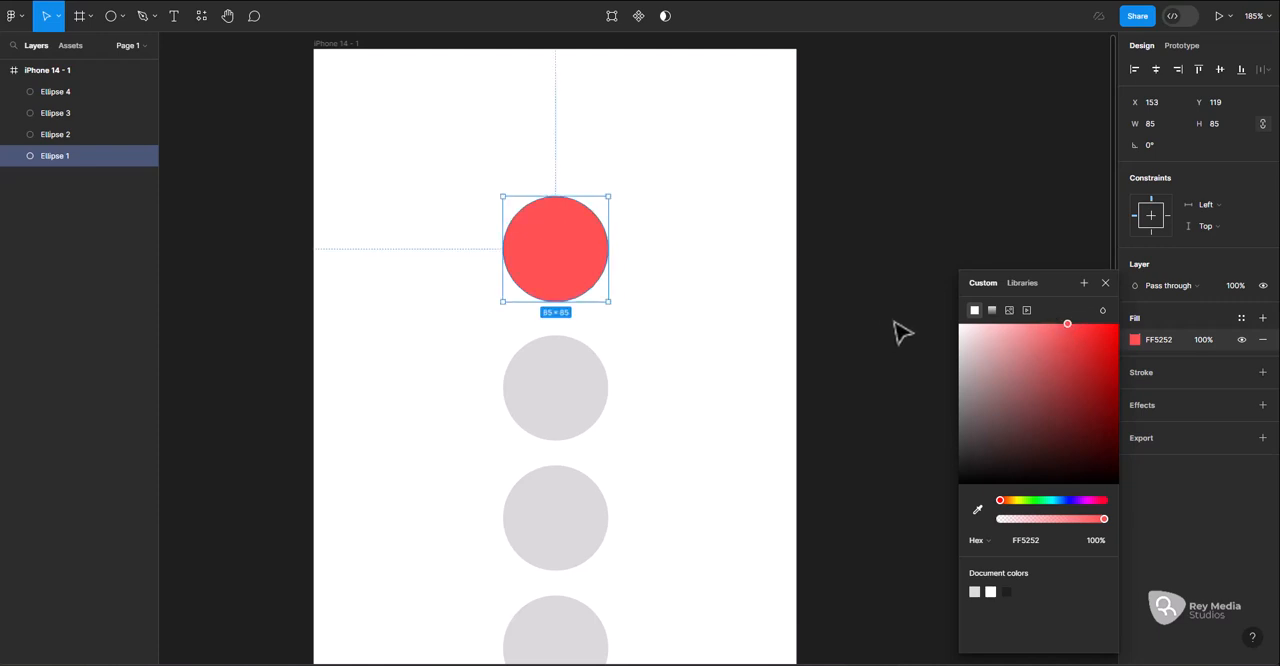
left_click(991, 310)
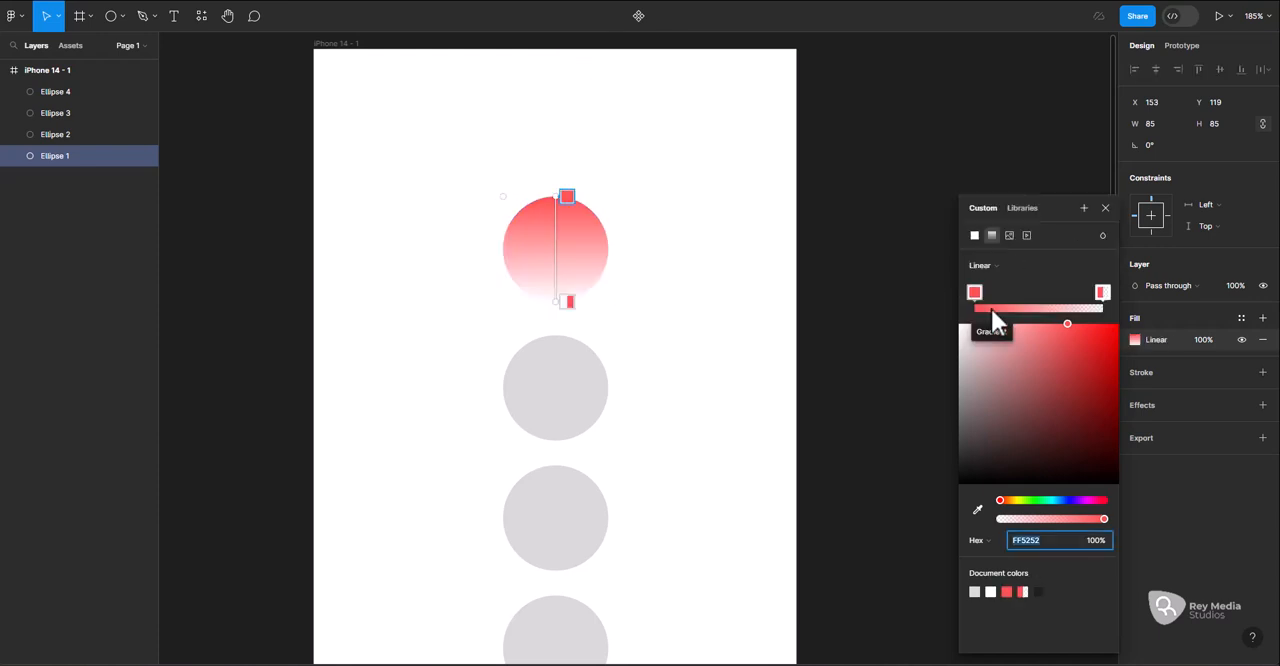
left_click(976, 236)
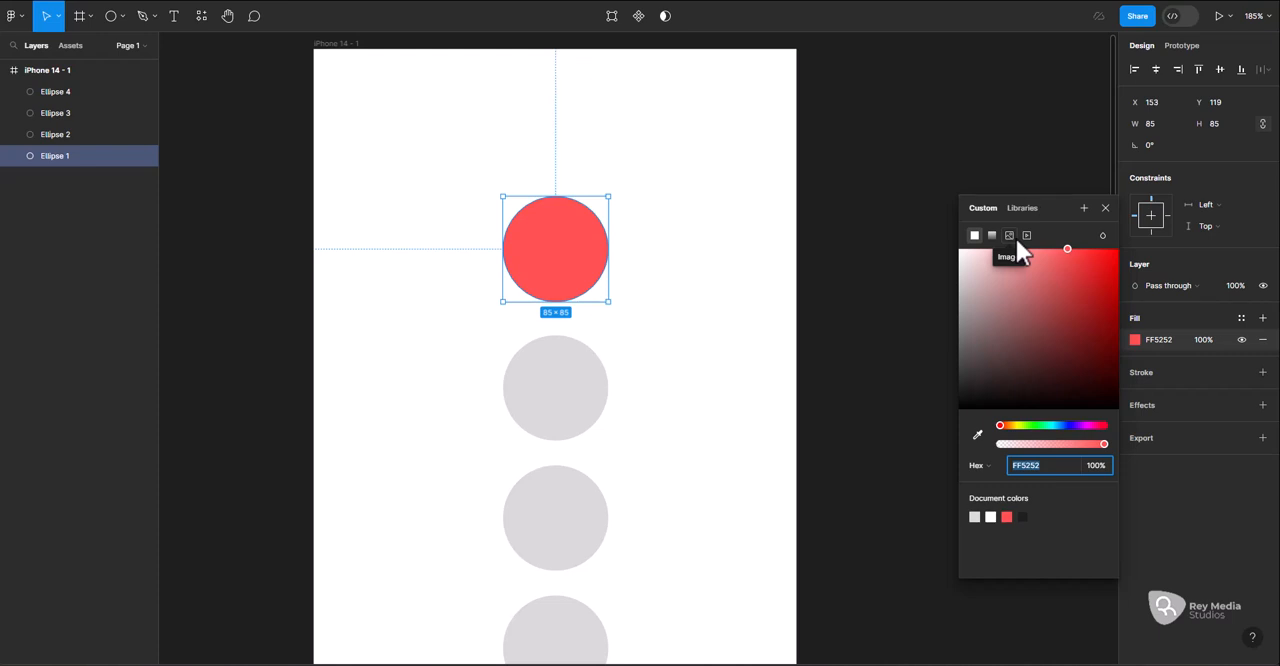
Enlarge the second circle proportionally from its centre to about 101 × 101
scroll(576, 340, "down", 1)
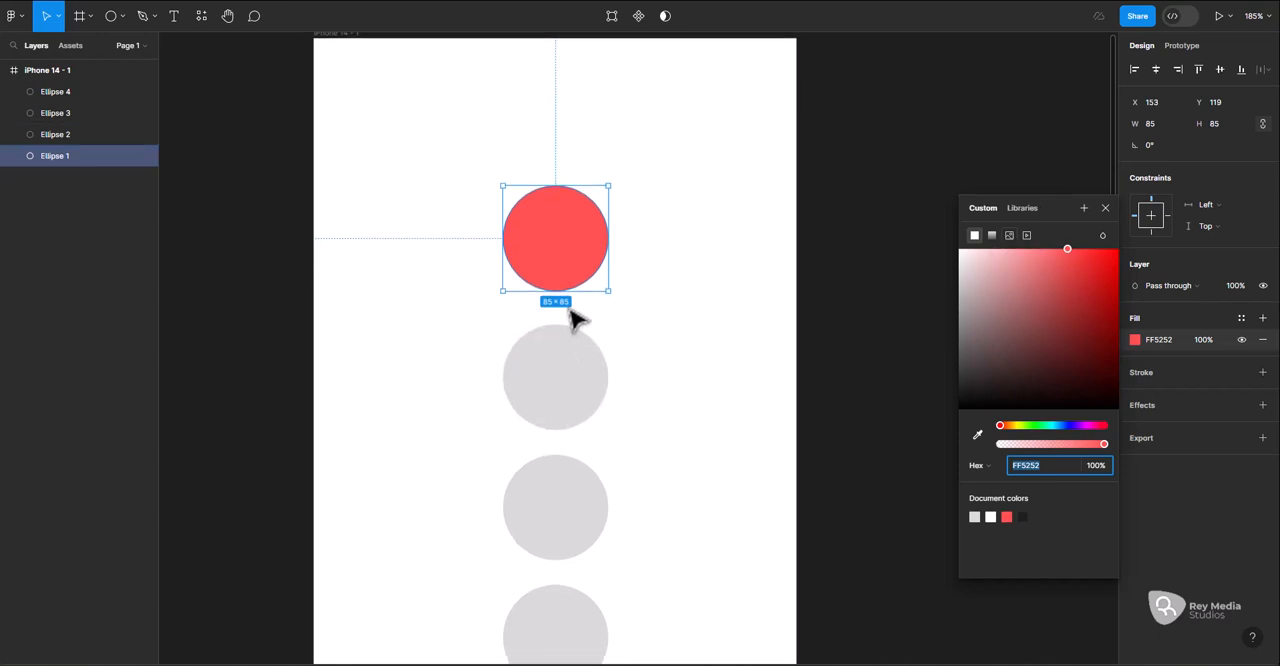
left_click(552, 413)
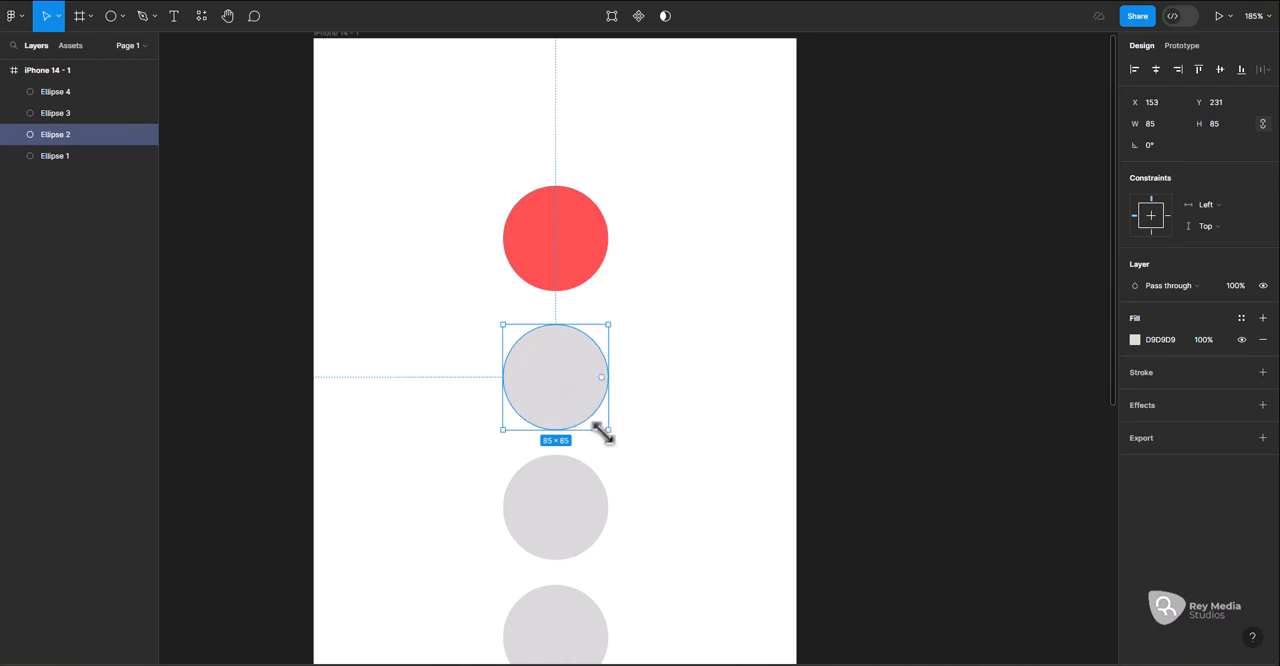
mouse_move(608, 432)
left_mouse_down()
mouse_move(631, 457)
mouse_move(611, 434)
left_mouse_up()
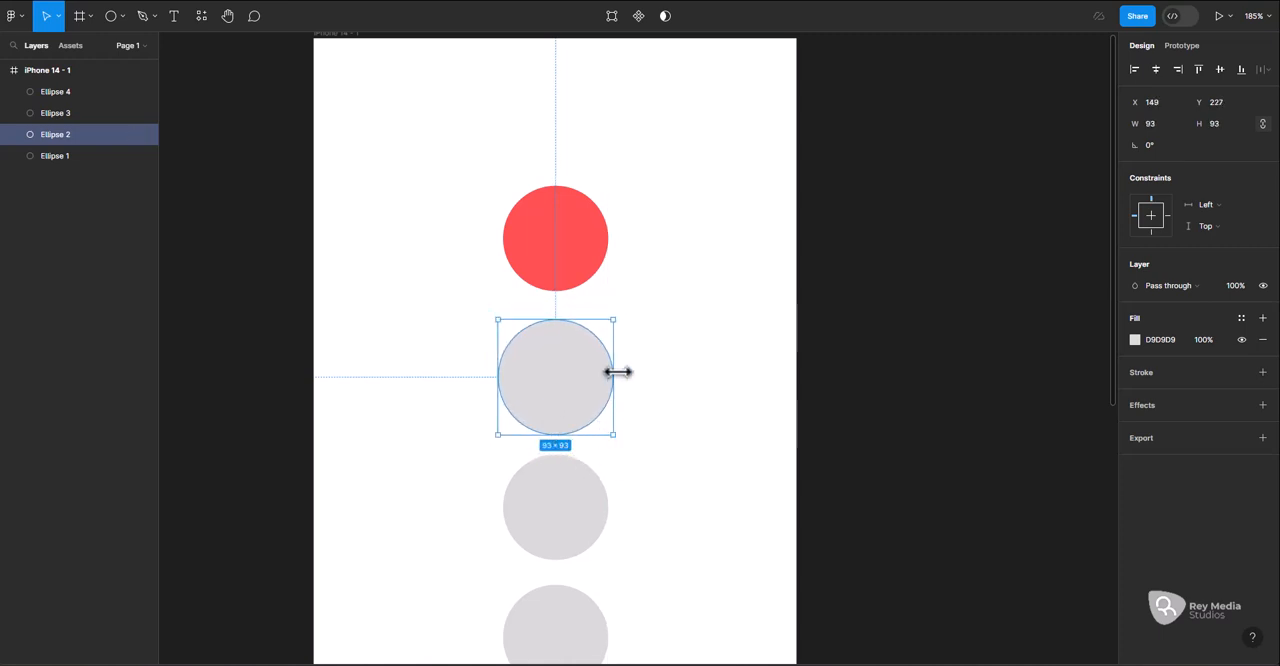
mouse_move(612, 372)
left_mouse_down()
mouse_move(680, 369)
mouse_move(620, 370)
left_mouse_up()
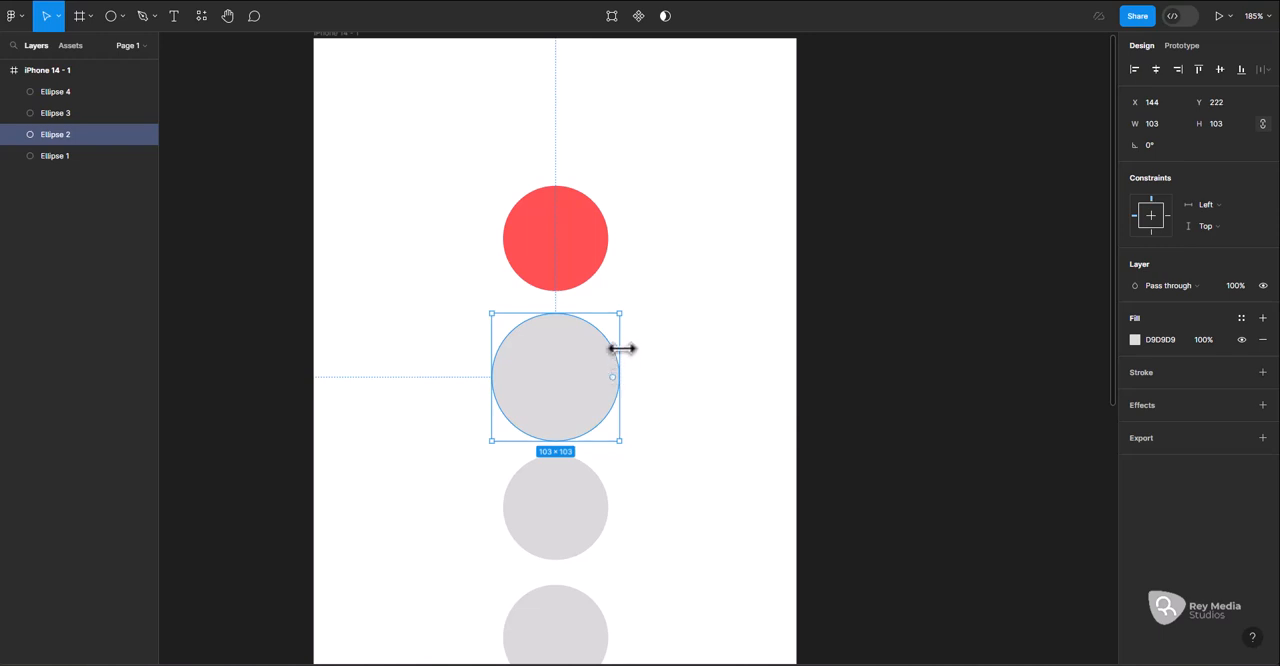
mouse_move(620, 313)
left_mouse_down()
mouse_move(646, 303)
mouse_move(613, 316)
left_mouse_up()
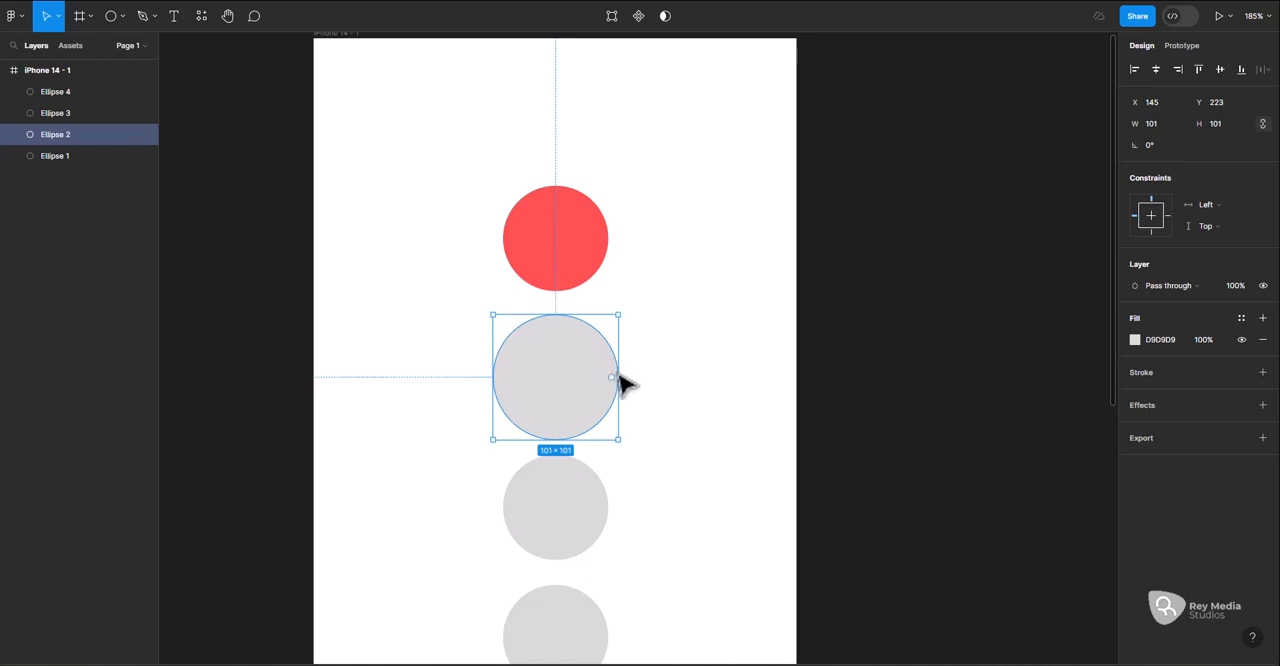
Try stretching the second circle sideways to about 219 × 101 and scaling it proportionally from one side to about 114 × 114
left_click_drag(619, 378, 765, 370)
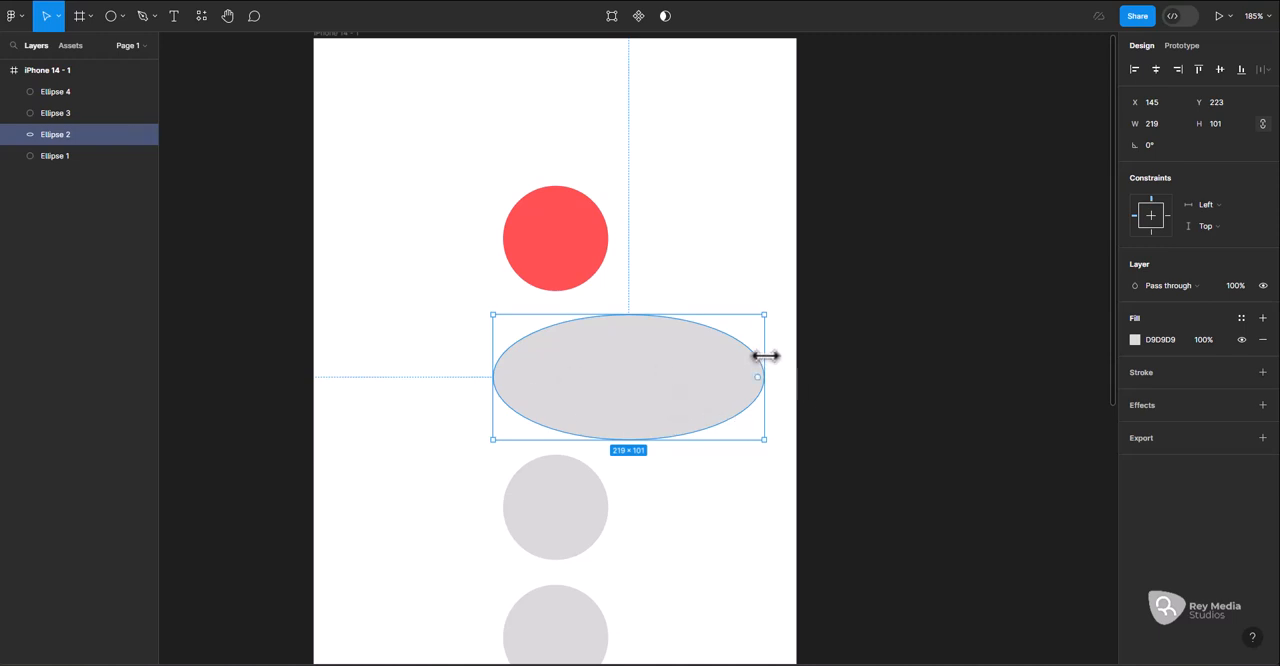
key("ctrl+z")
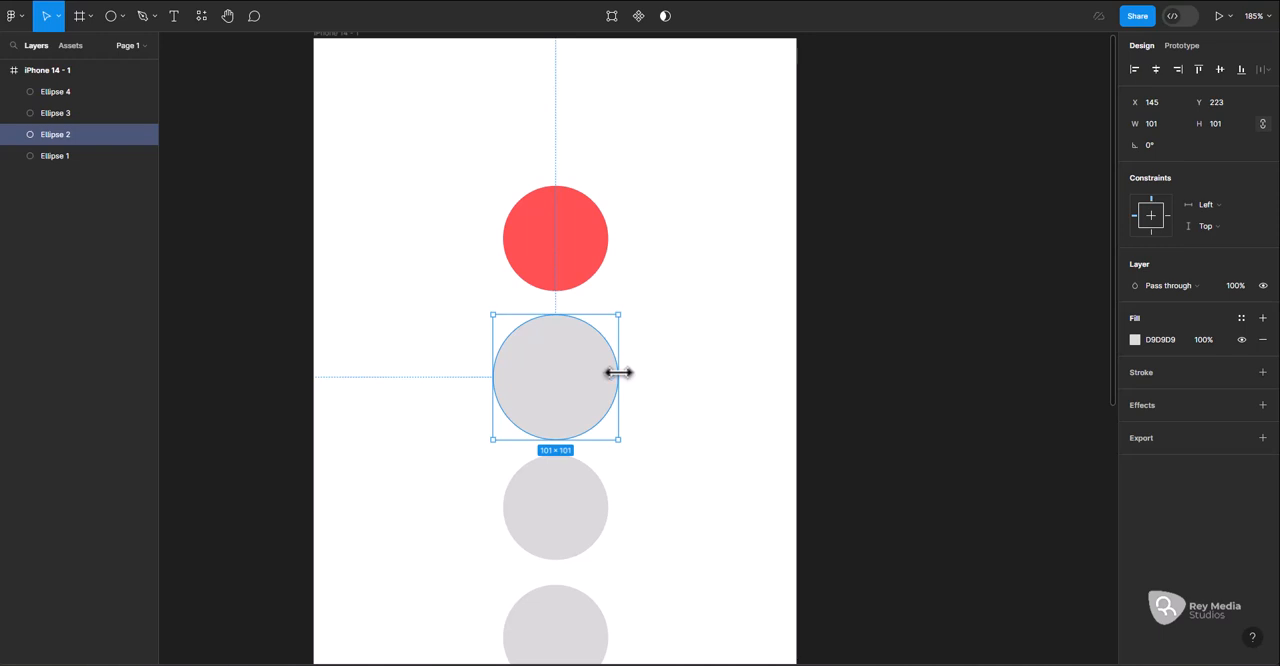
mouse_move(618, 372)
left_mouse_down()
mouse_move(726, 371)
mouse_move(570, 384)
mouse_move(729, 391)
mouse_move(631, 391)
left_mouse_up()
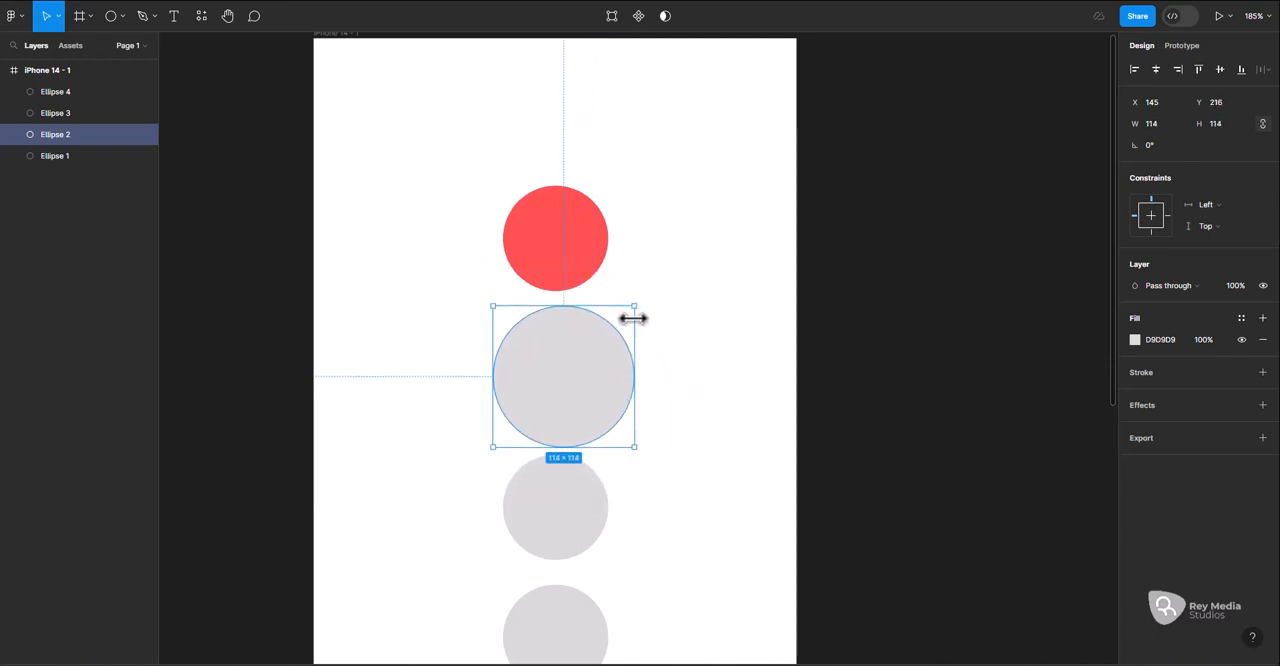
left_click_drag(634, 304, 647, 326)
mouse_move(492, 379)
left_mouse_down()
mouse_move(331, 385)
mouse_move(543, 365)
mouse_move(477, 383)
mouse_move(502, 376)
left_mouse_up()
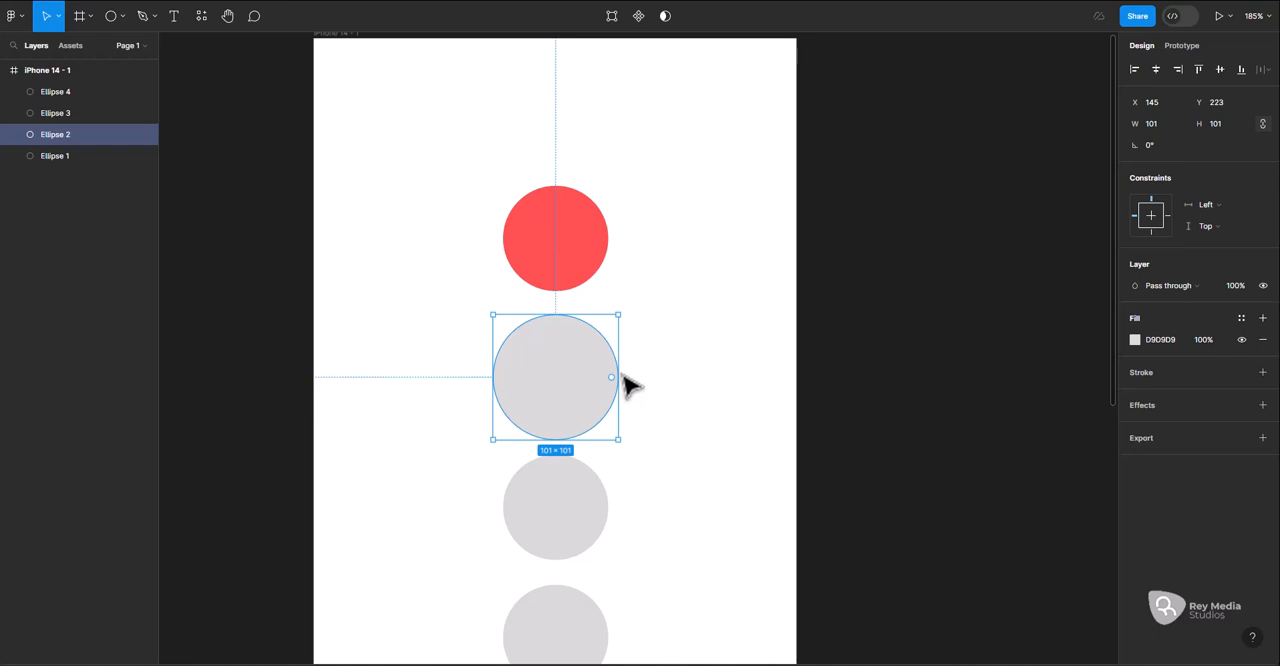
Scale the second circle from its centre to about 105 × 105, and undo a trial shrink to about 57 × 57
mouse_move(619, 377)
left_mouse_down()
mouse_move(860, 394)
mouse_move(651, 397)
mouse_move(560, 377)
mouse_move(686, 363)
mouse_move(603, 363)
mouse_move(574, 380)
mouse_move(621, 376)
left_mouse_up()
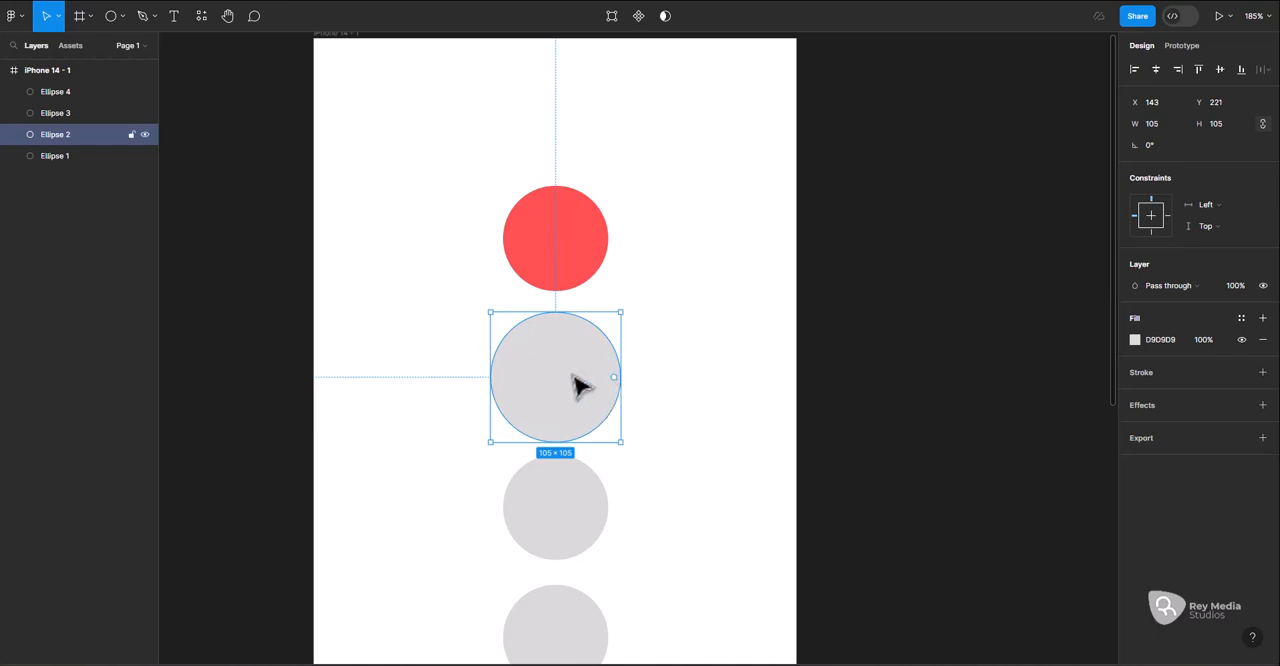
left_click_drag(622, 398, 557, 391)
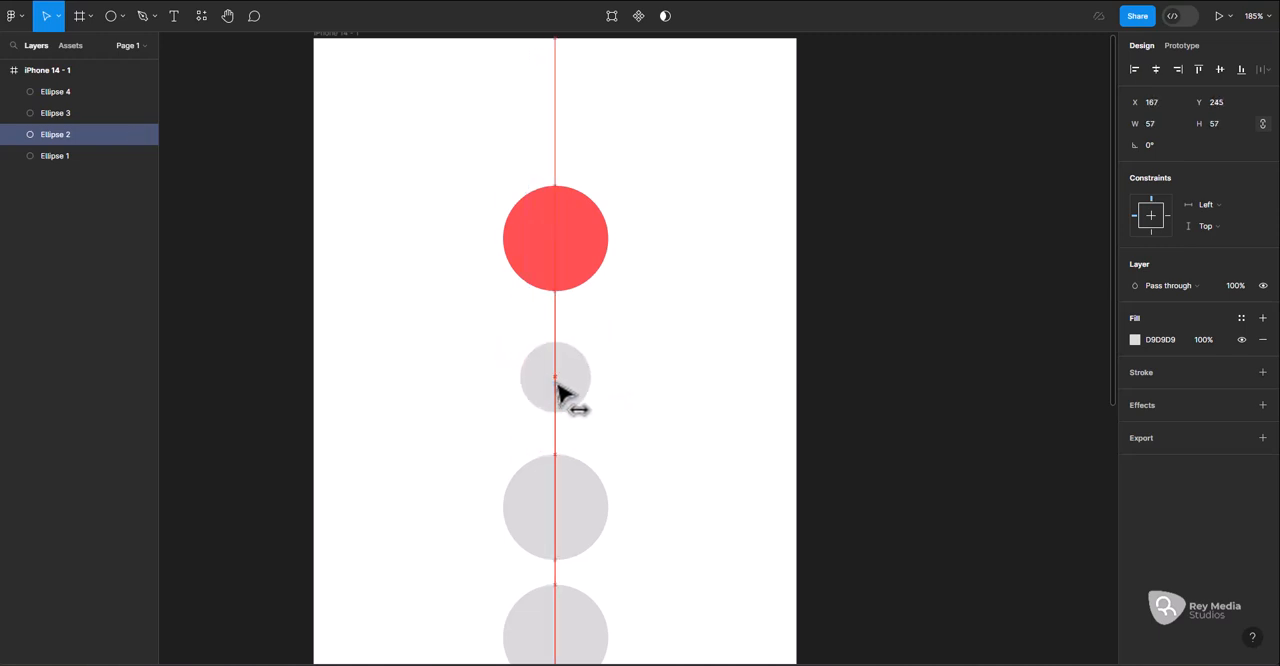
key("ctrl+z")
key("ctrl+z")
Select all four circles and distribute the vertical spacing between them evenly
left_click(558, 260, "shift")
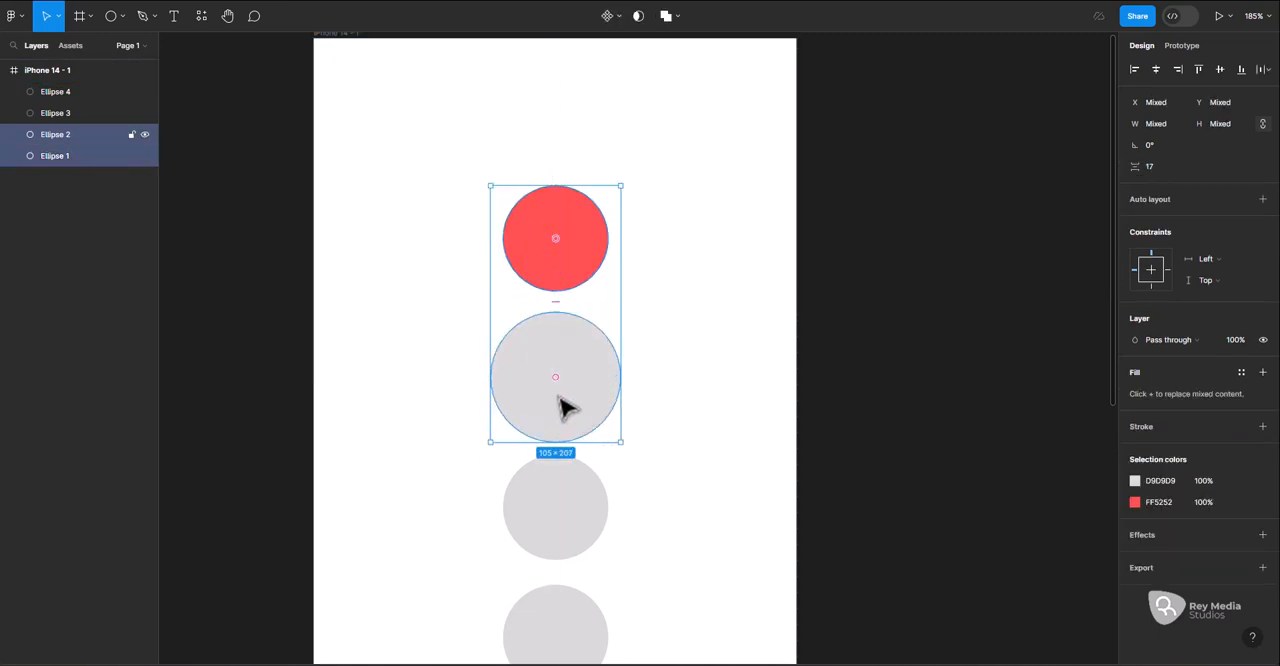
left_click(563, 409, "shift")
left_click(563, 409, "shift")
left_click(569, 509, "shift")
left_click(565, 619, "shift")
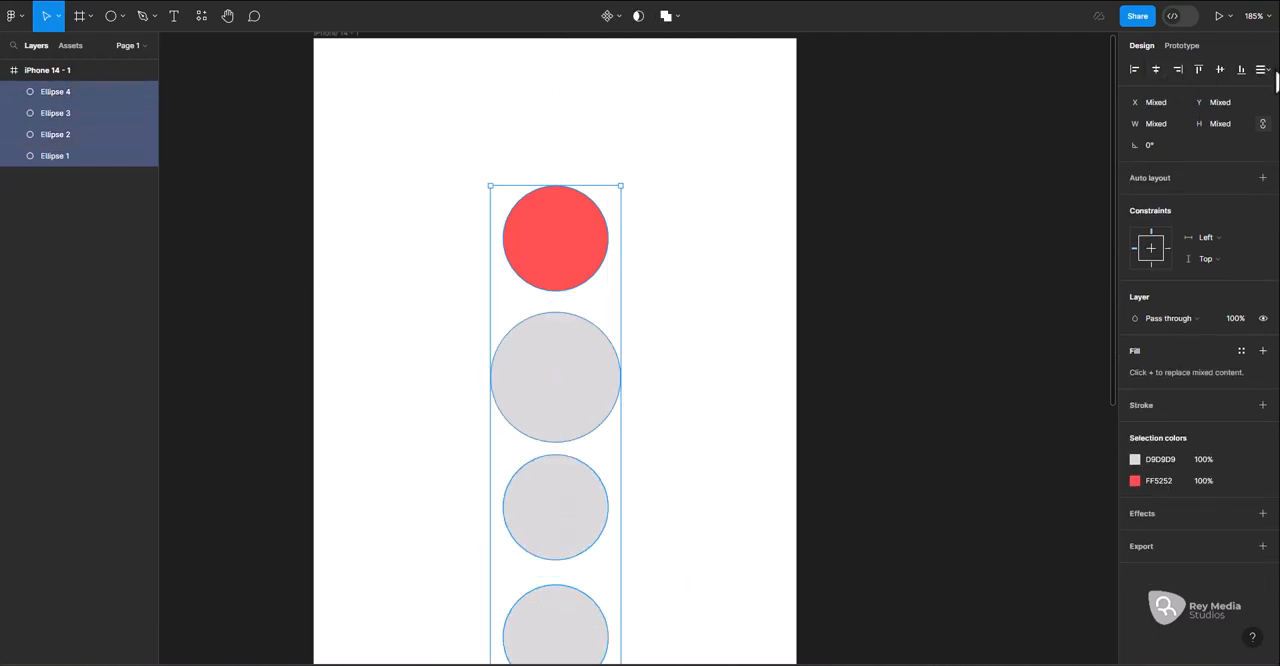
left_click(1263, 69)
left_click(1128, 101)
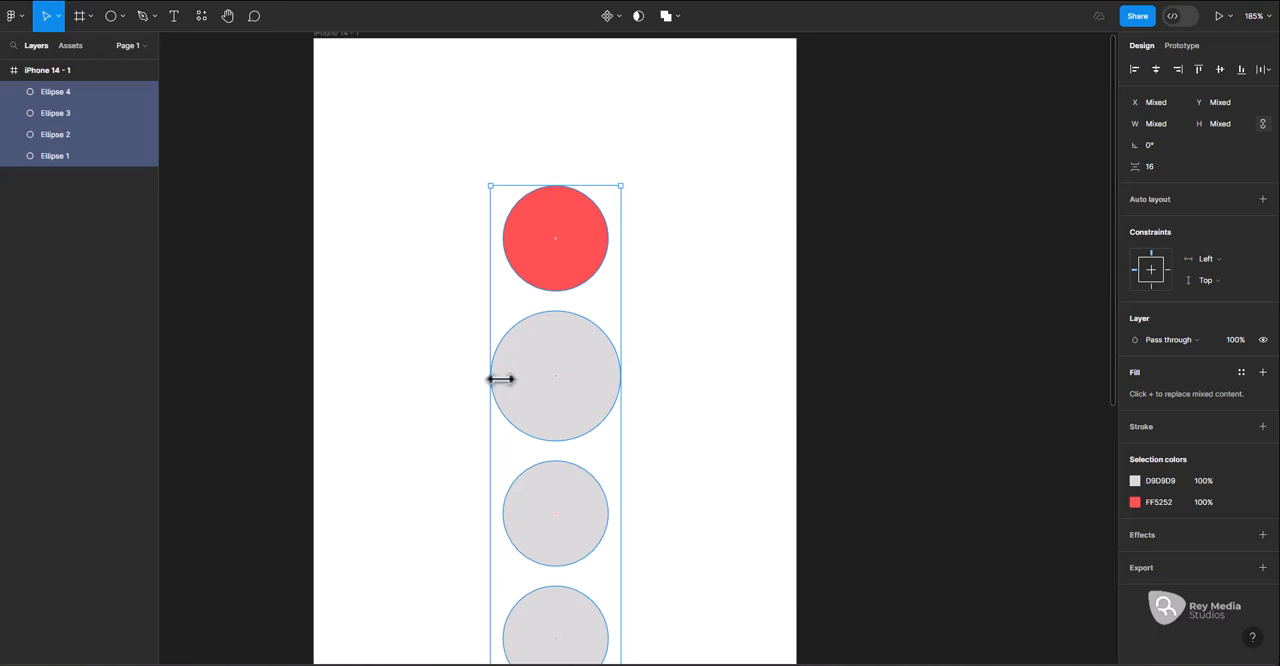
left_click(737, 395)
scroll(572, 533, "down", 2)
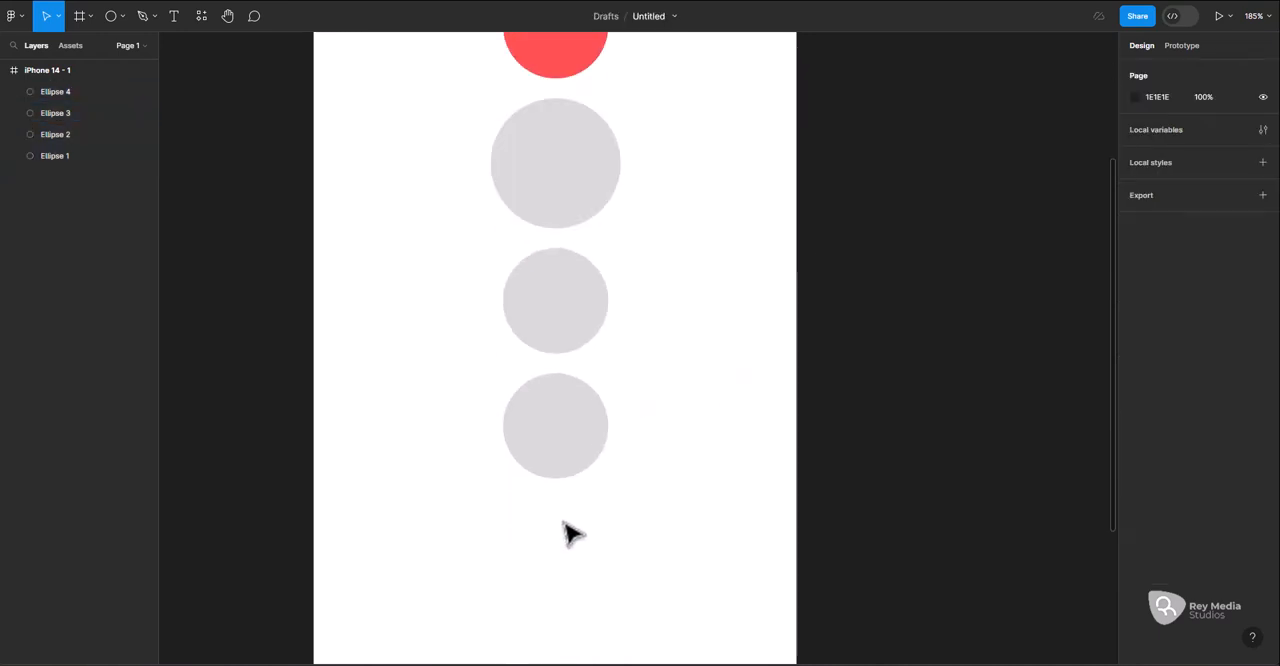
Scale the second circle down proportionally from its centre to about 85 × 85
scroll(576, 390, "up", 1)
scroll(570, 290, "up", 1)
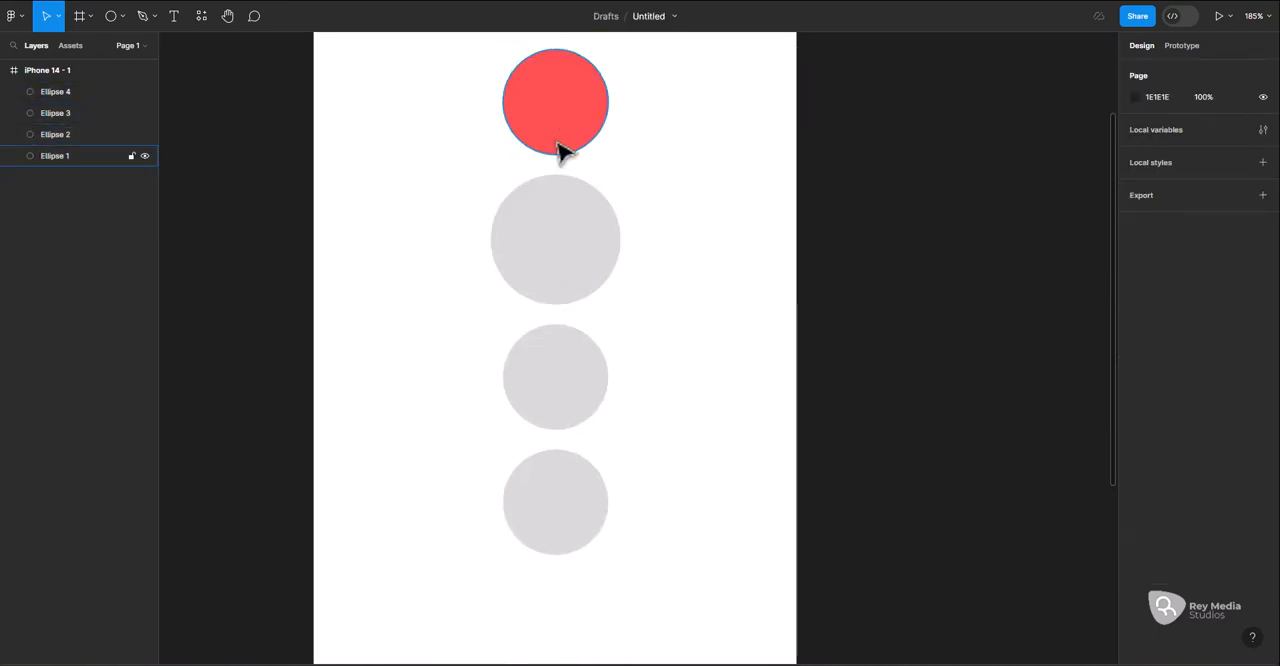
left_click(554, 222)
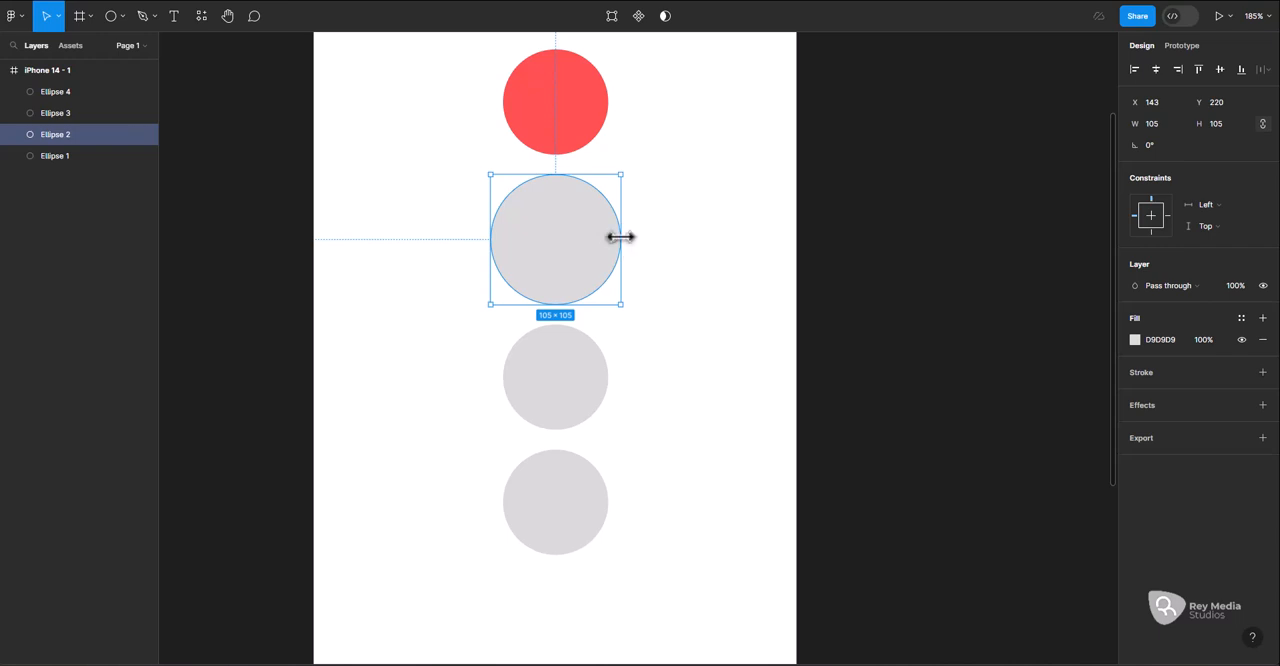
left_click_drag(620, 237, 608, 234)
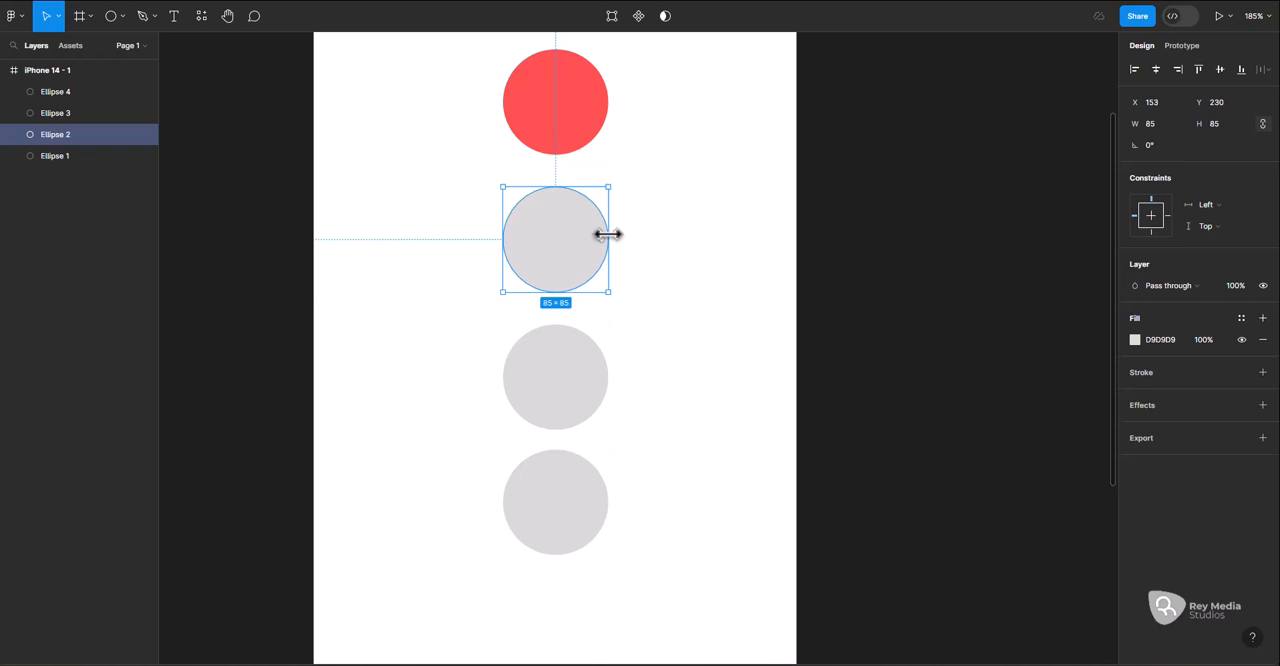
scroll(608, 234, "up", 2)
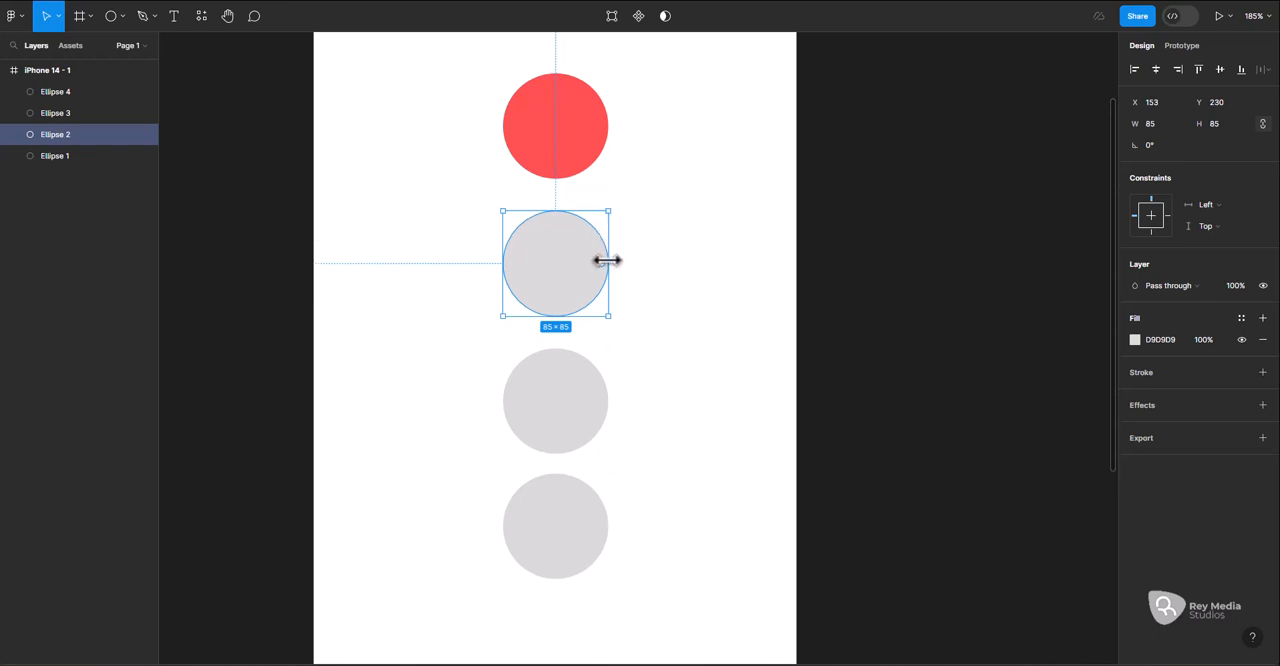
mouse_move(613, 260)
left_mouse_down()
mouse_move(643, 260)
mouse_move(610, 259)
left_mouse_up()
Measure the second circle's distances to the edges of the iPhone 14 frame
key("alt")
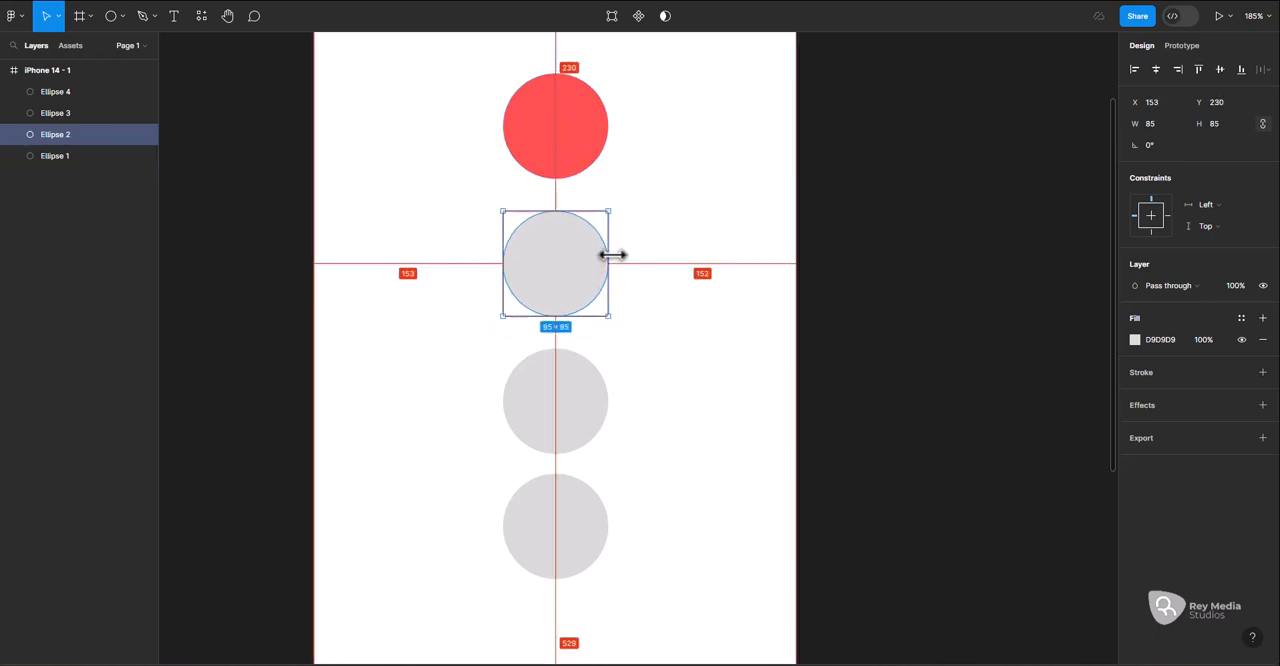
key("alt")
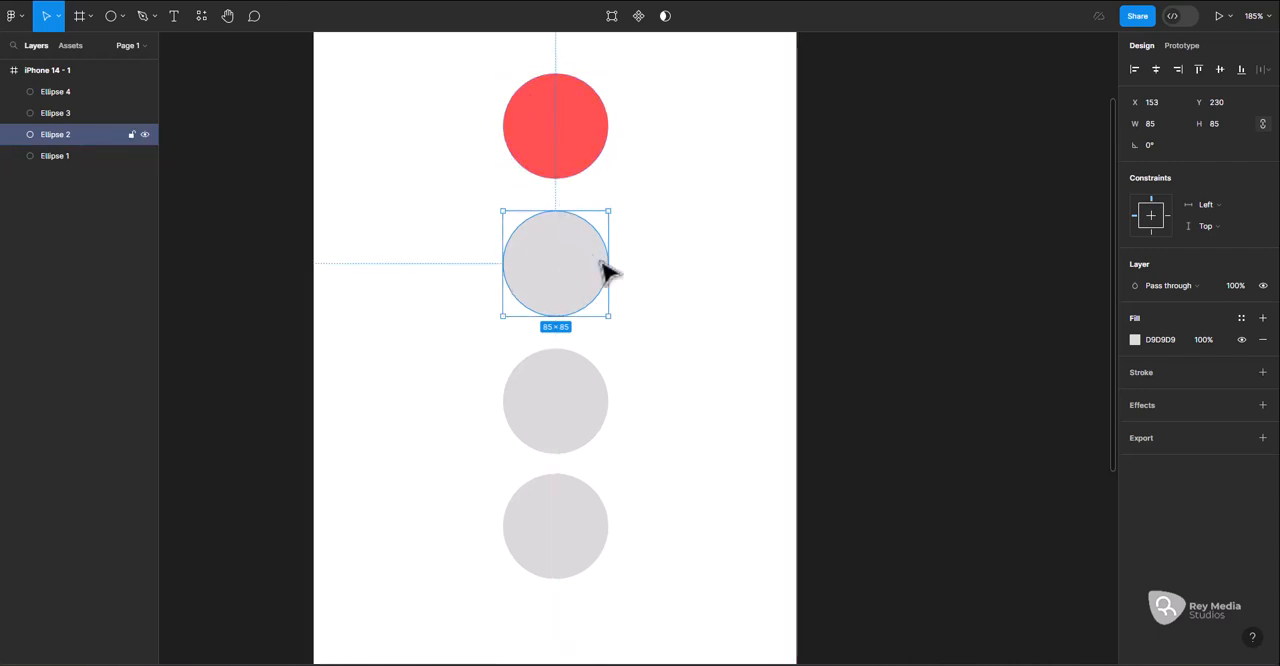
key("alt")
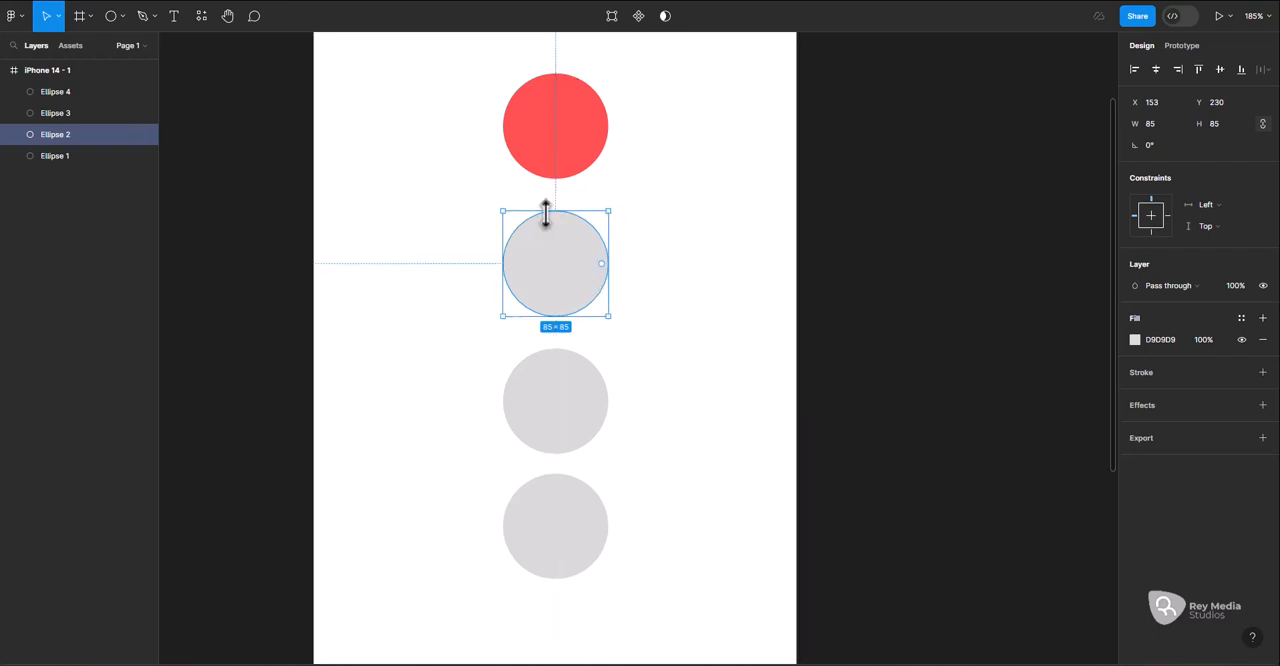
key("alt")
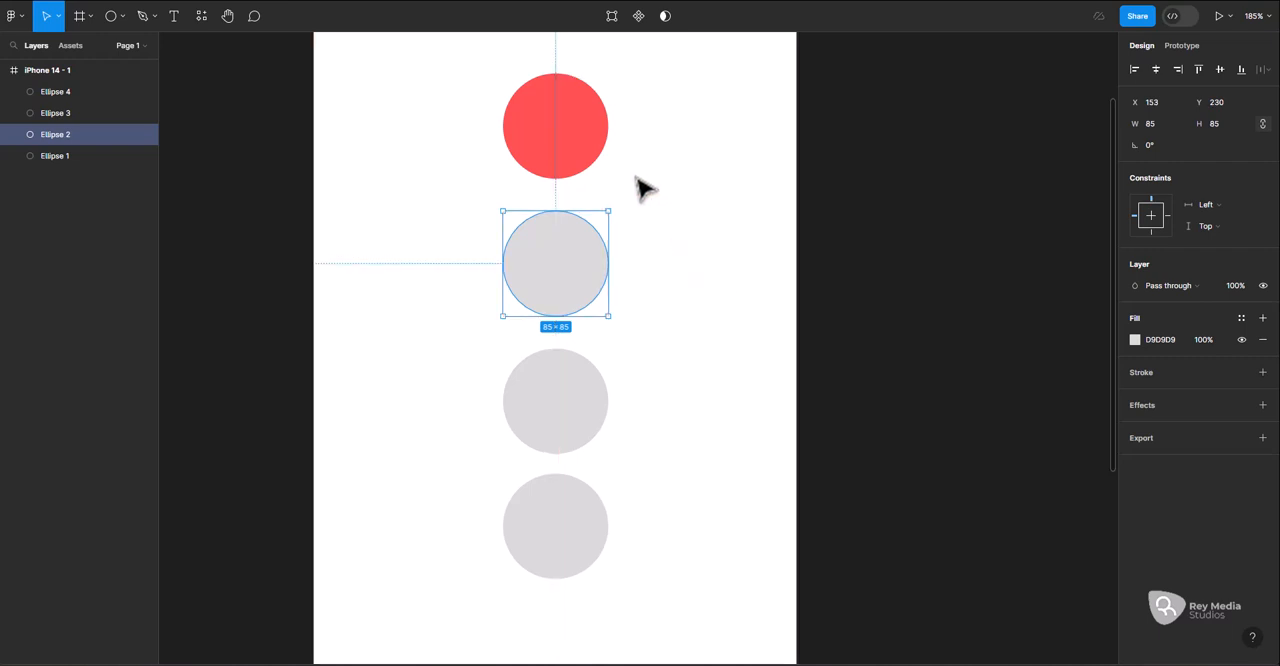
left_click(572, 164)
left_click(563, 305, "shift")
left_click(560, 385, "shift")
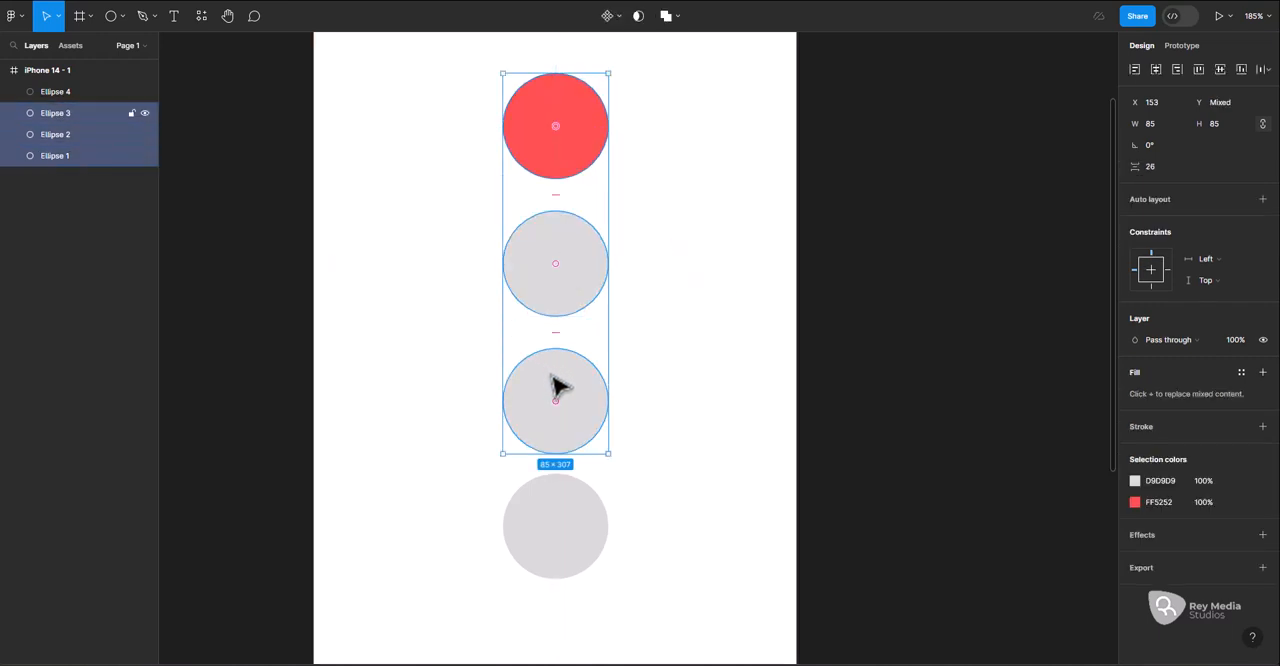
left_click(568, 535, "shift")
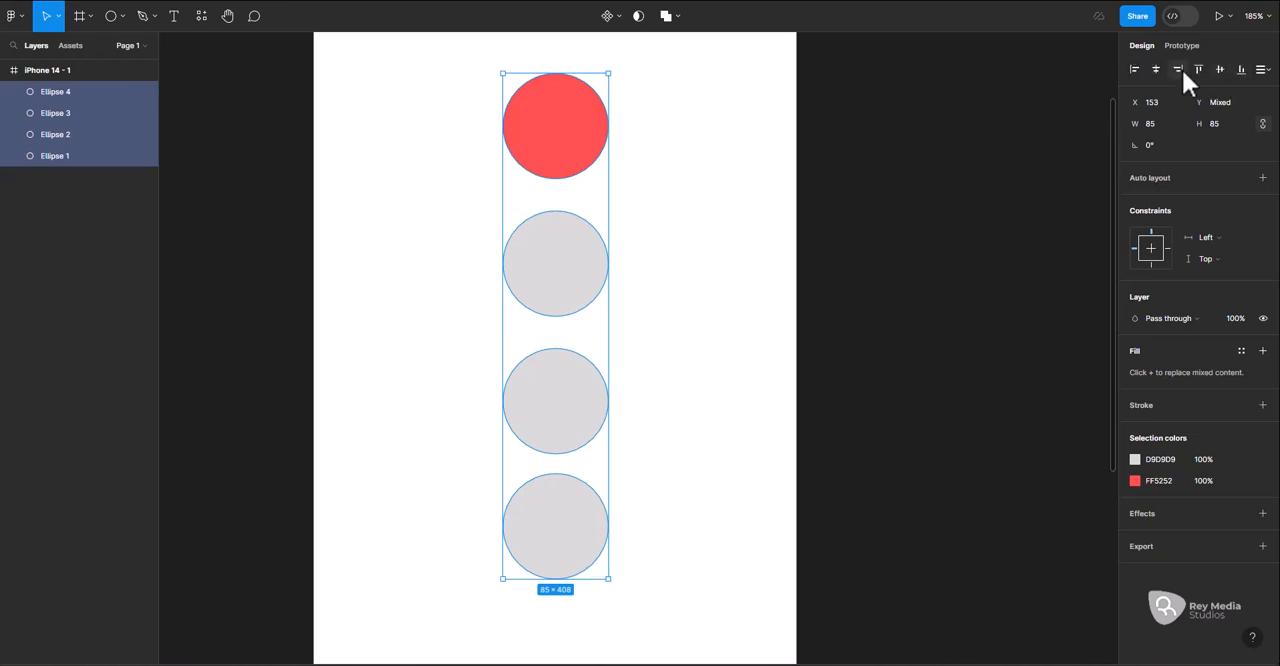
scroll(658, 241, "up", 3)
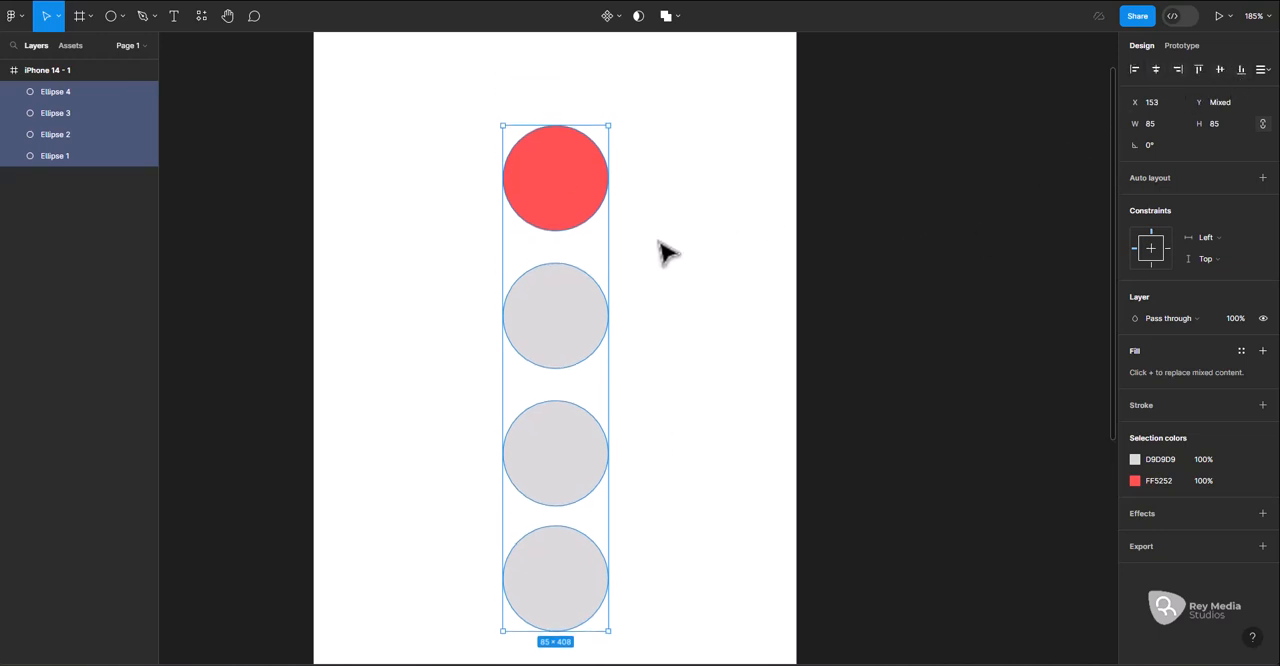
scroll(610, 273, "down", 1)
Try enlarging the second circle from its centre to about 115 × 115, and undo the change
left_click(586, 308)
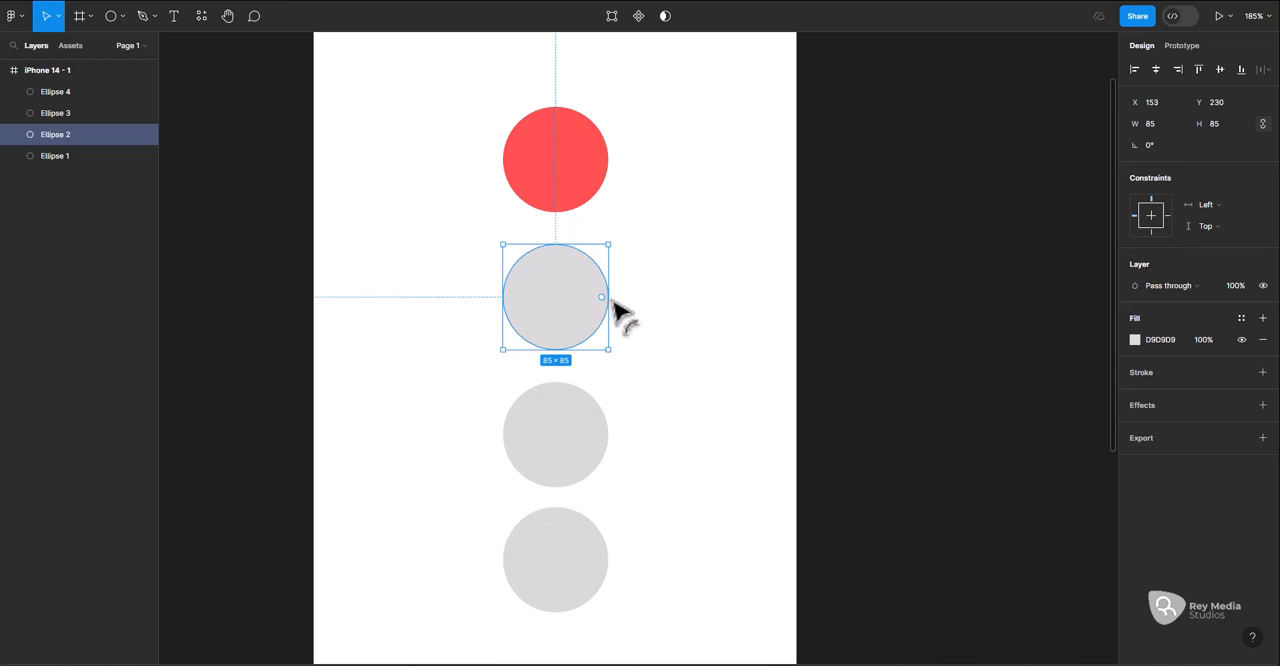
mouse_move(615, 310)
left_mouse_down()
mouse_move(641, 294)
mouse_move(626, 292)
left_mouse_up()
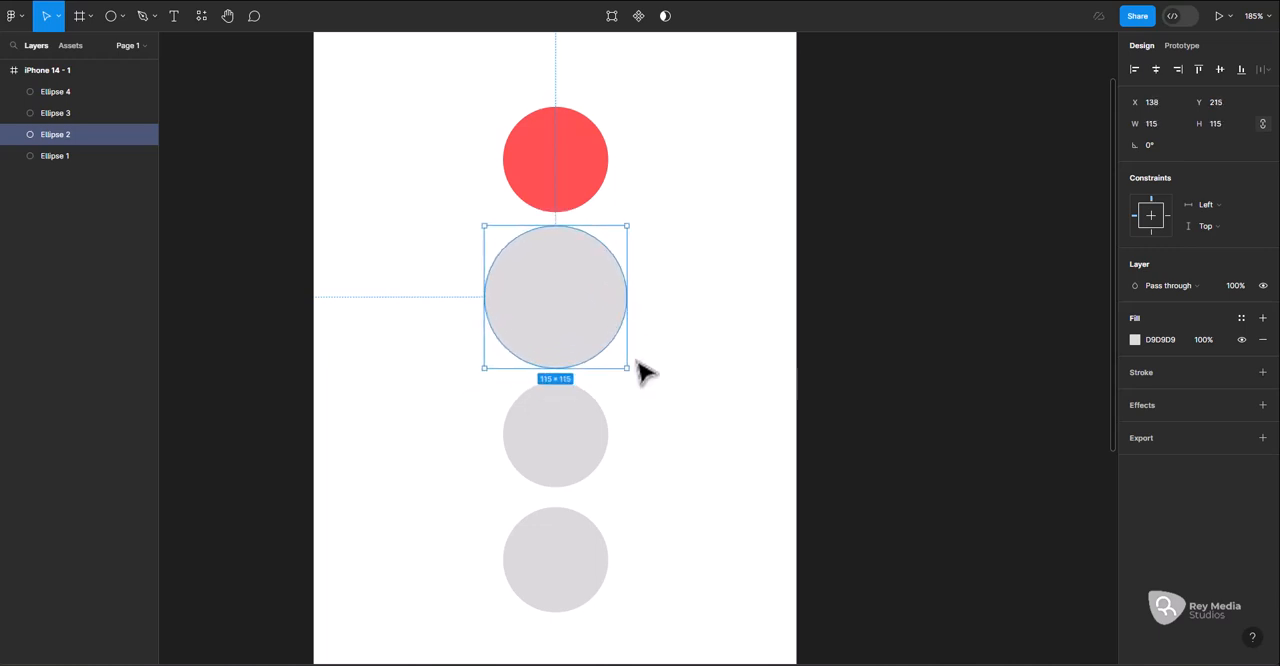
key("ctrl+z")
left_click(663, 300)
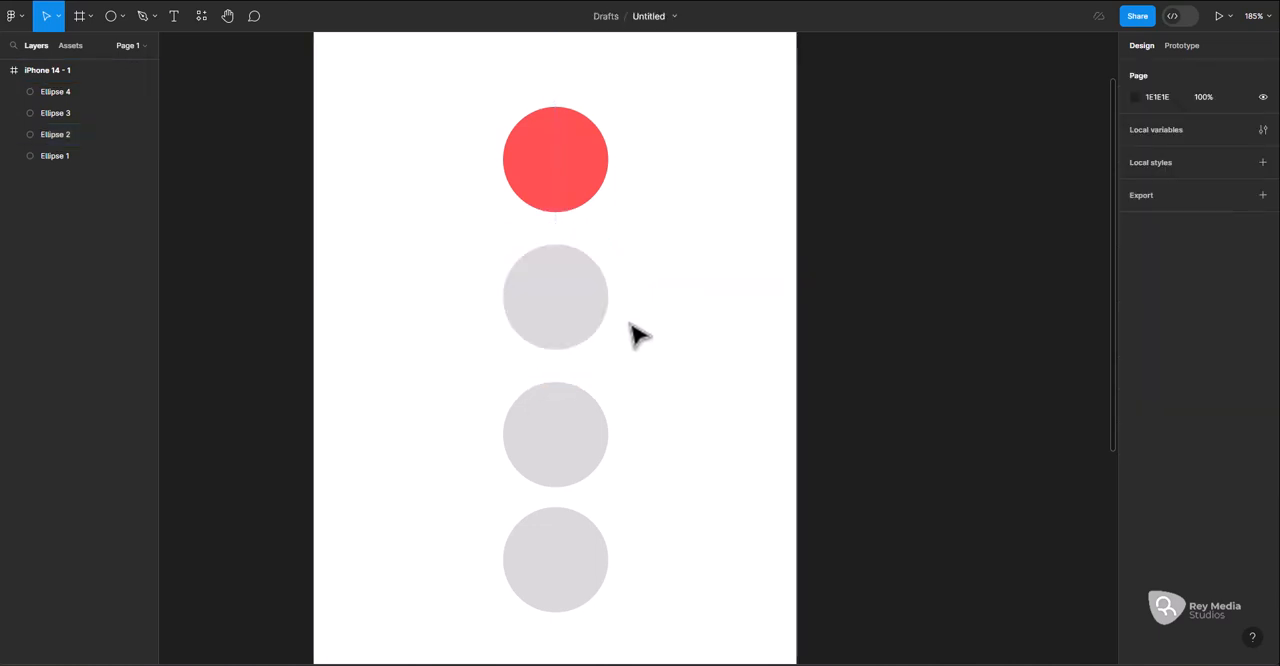
Enlarge the second circle proportionally from its centre in two passes, to about 107 × 107 and about 117 × 117
scroll(650, 518, "down", 5)
left_click(588, 166)
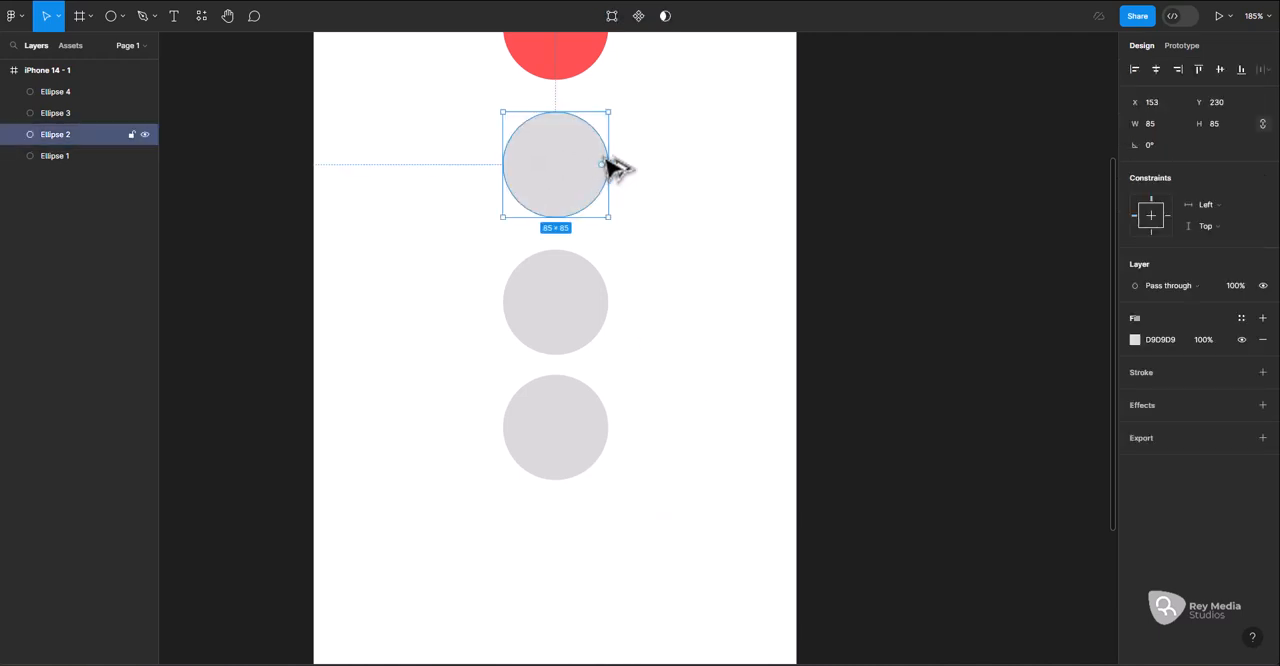
key("alt")
left_click_drag(612, 161, 623, 160)
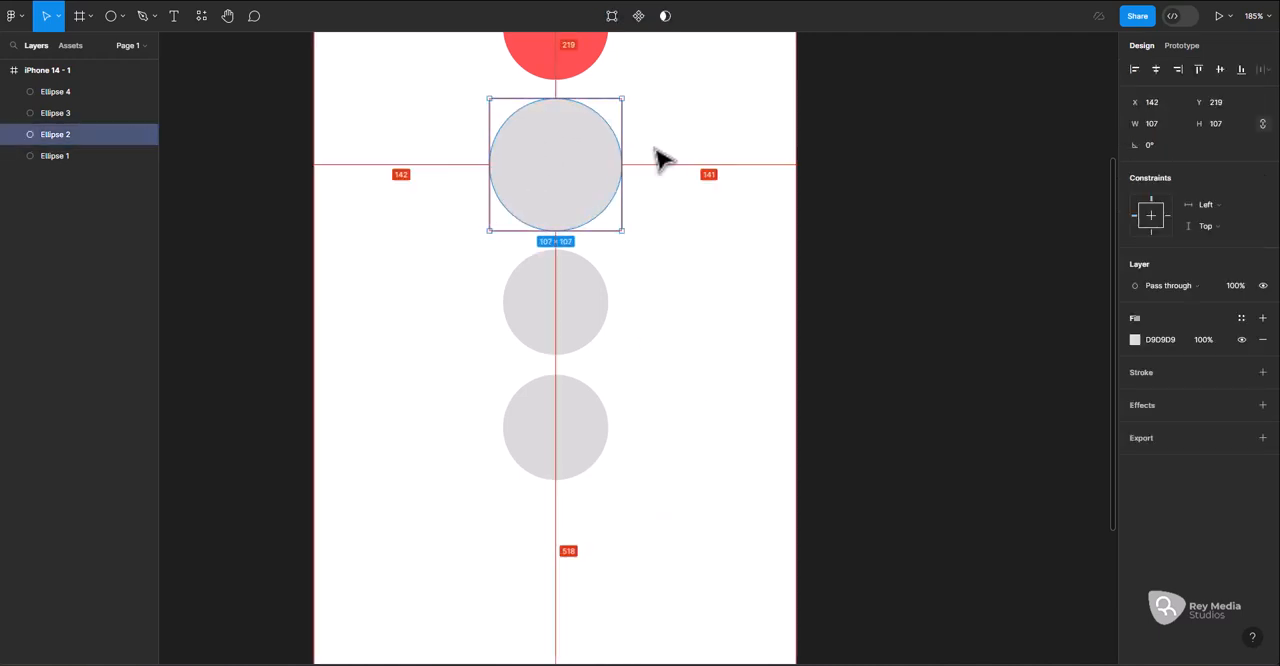
left_click(567, 281)
scroll(583, 330, "down", 1)
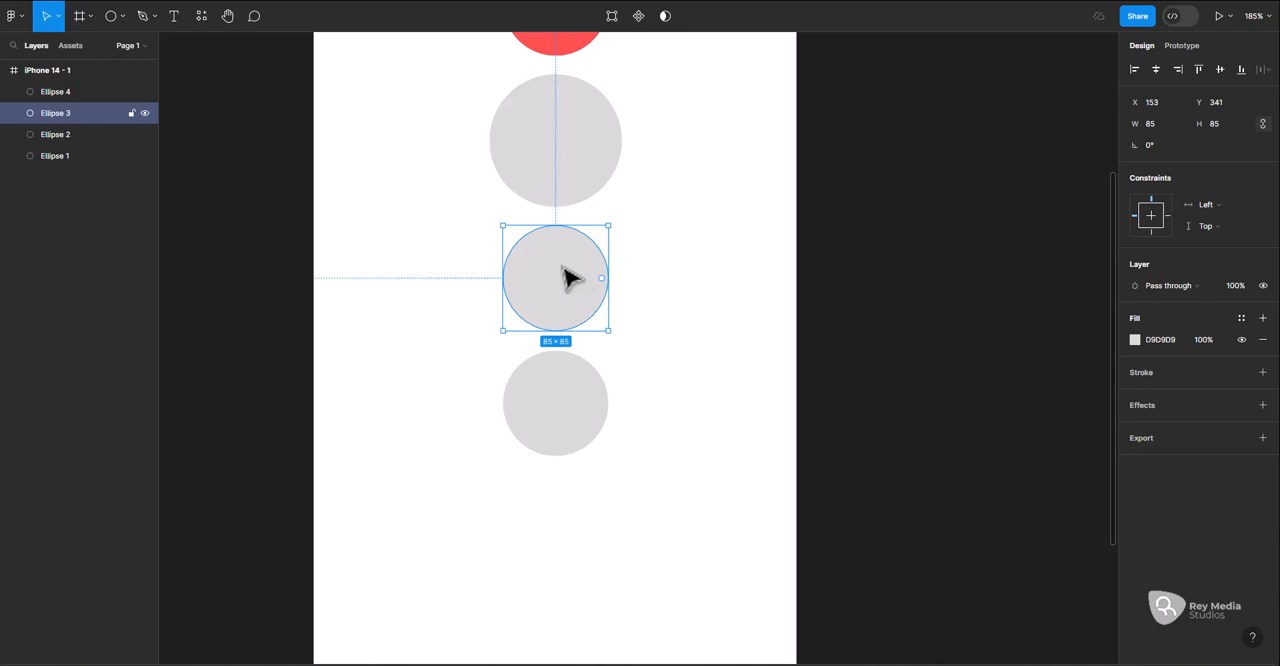
scroll(580, 286, "up", 1)
left_click(585, 168)
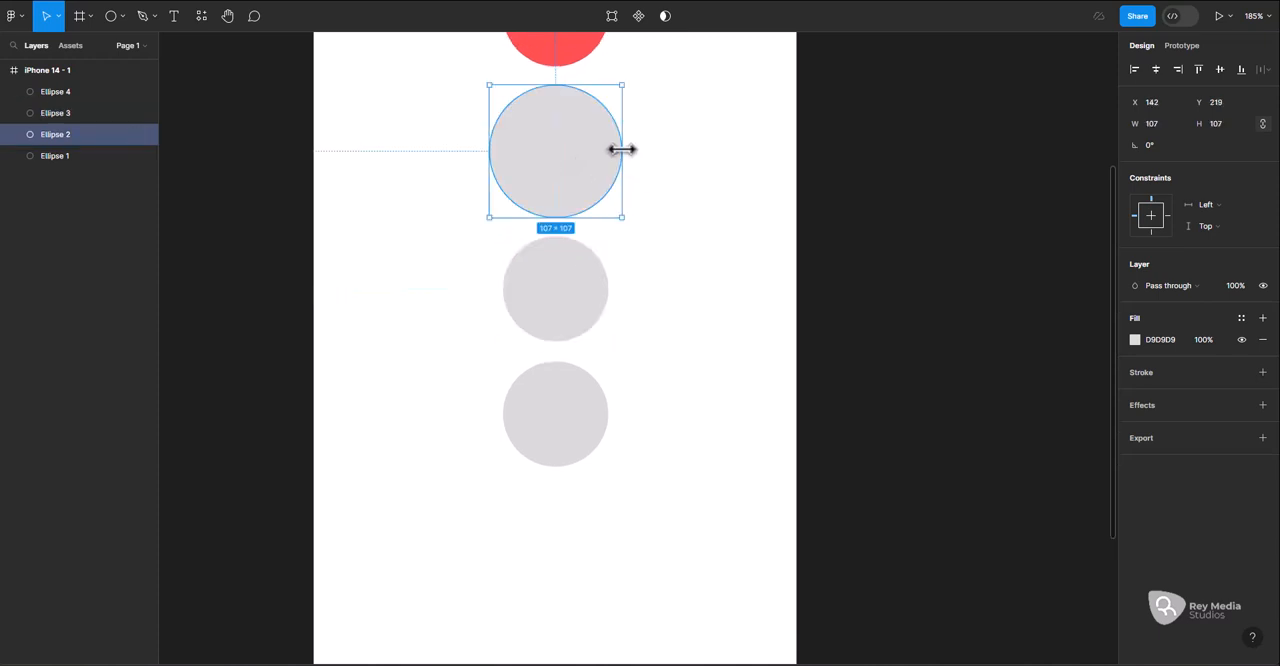
mouse_move(619, 144)
left_mouse_down()
mouse_move(634, 143)
mouse_move(624, 138)
left_mouse_up()
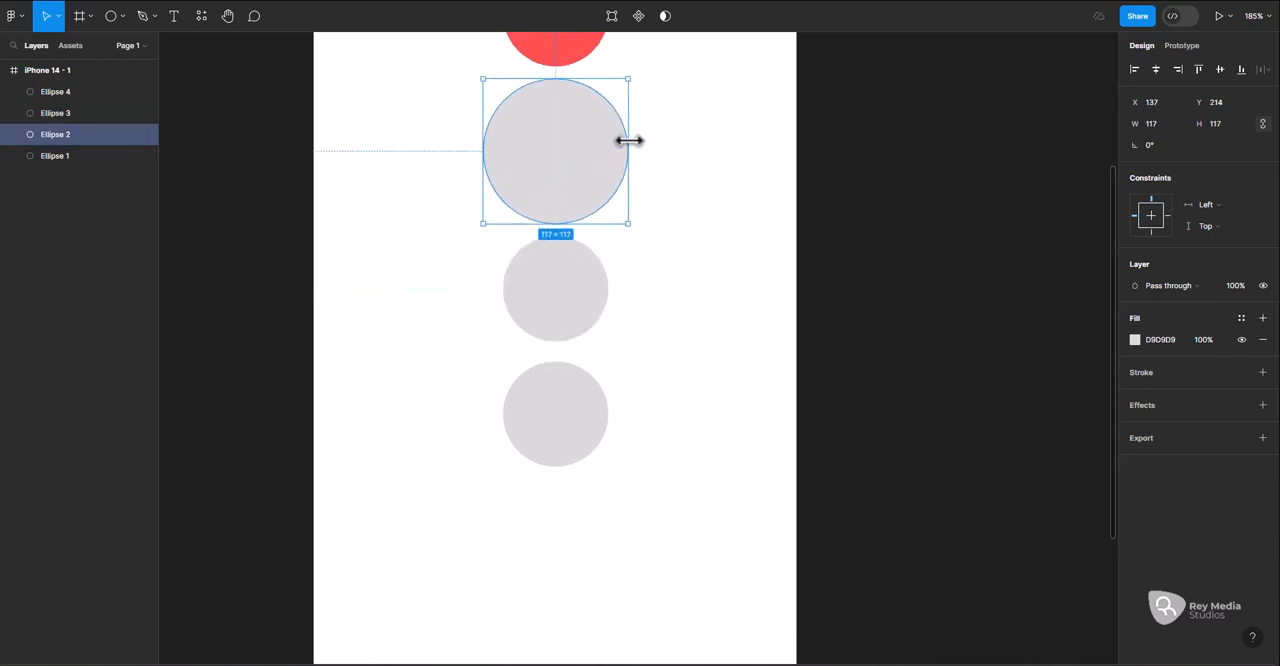
Cut the third circle into a pie shape with an arc sweep of about 71.8%
left_click(553, 293)
scroll(583, 322, "up", 1)
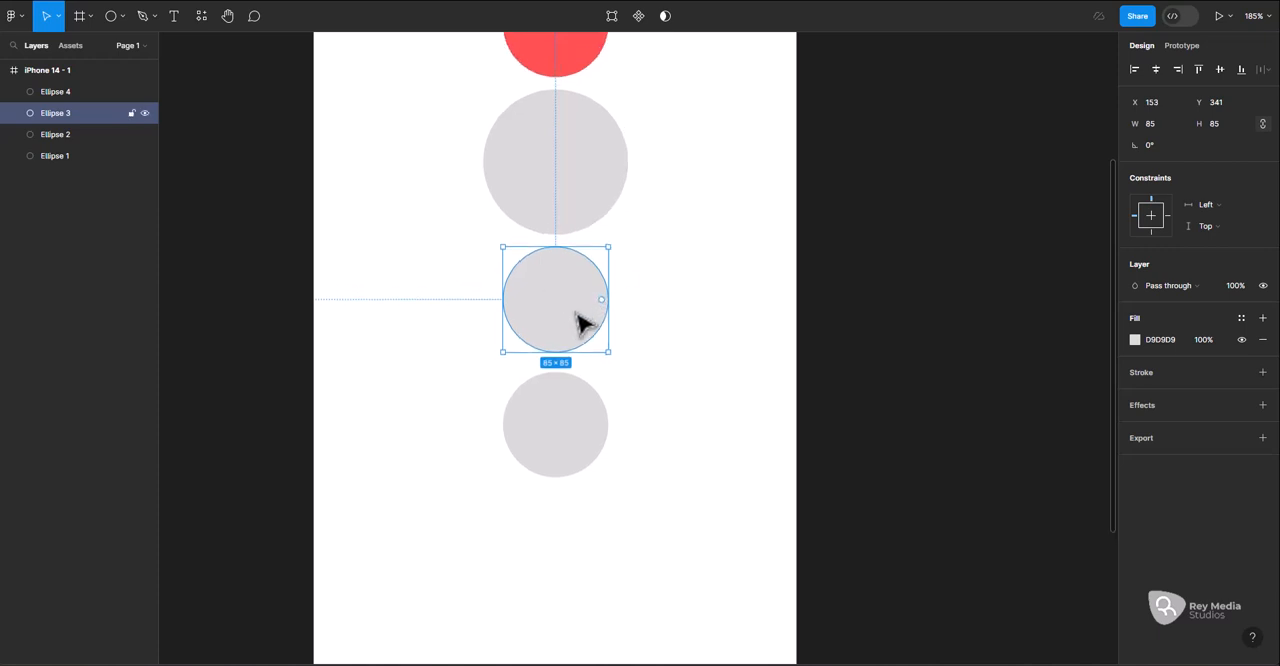
scroll(583, 322, "left", 1)
scroll(624, 315, "up", 5)
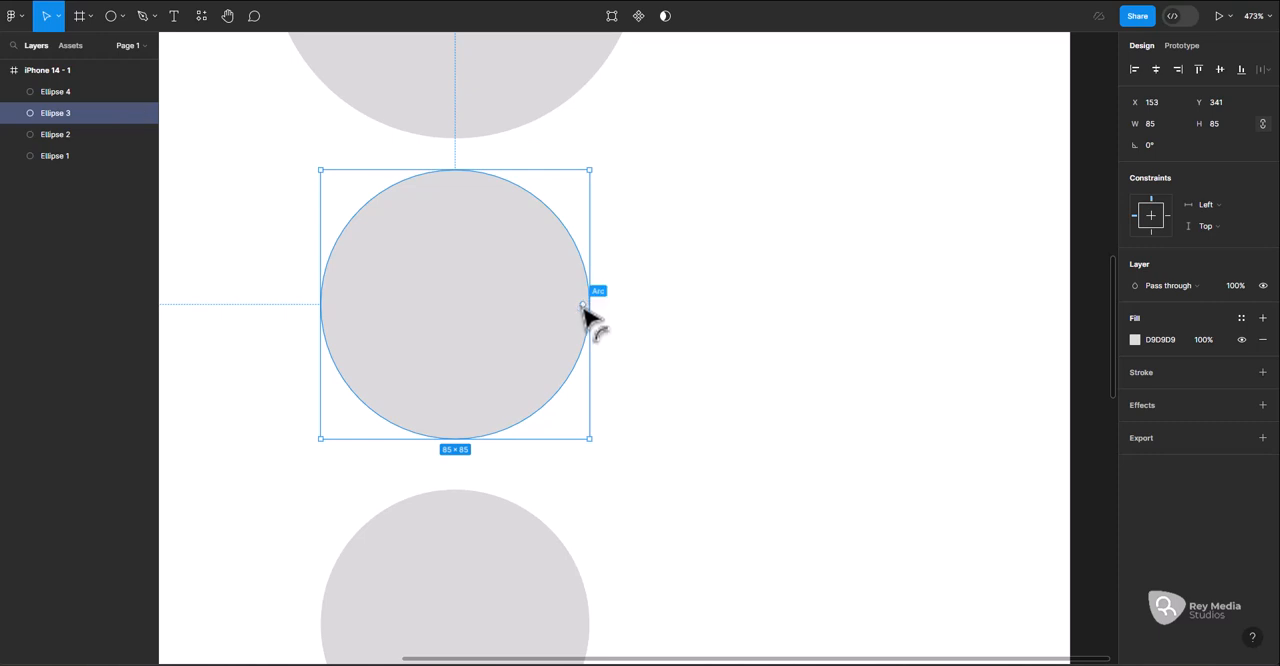
left_click_drag(584, 306, 416, 281)
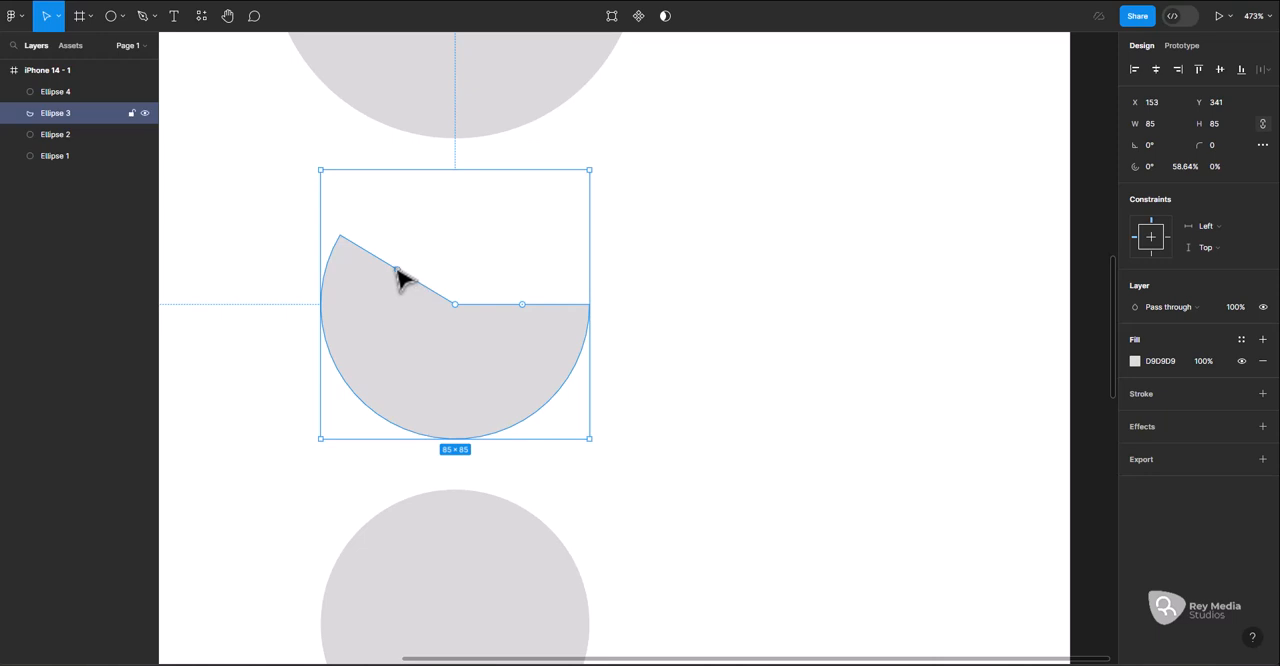
left_click_drag(400, 277, 449, 275)
key("ctrl+z")
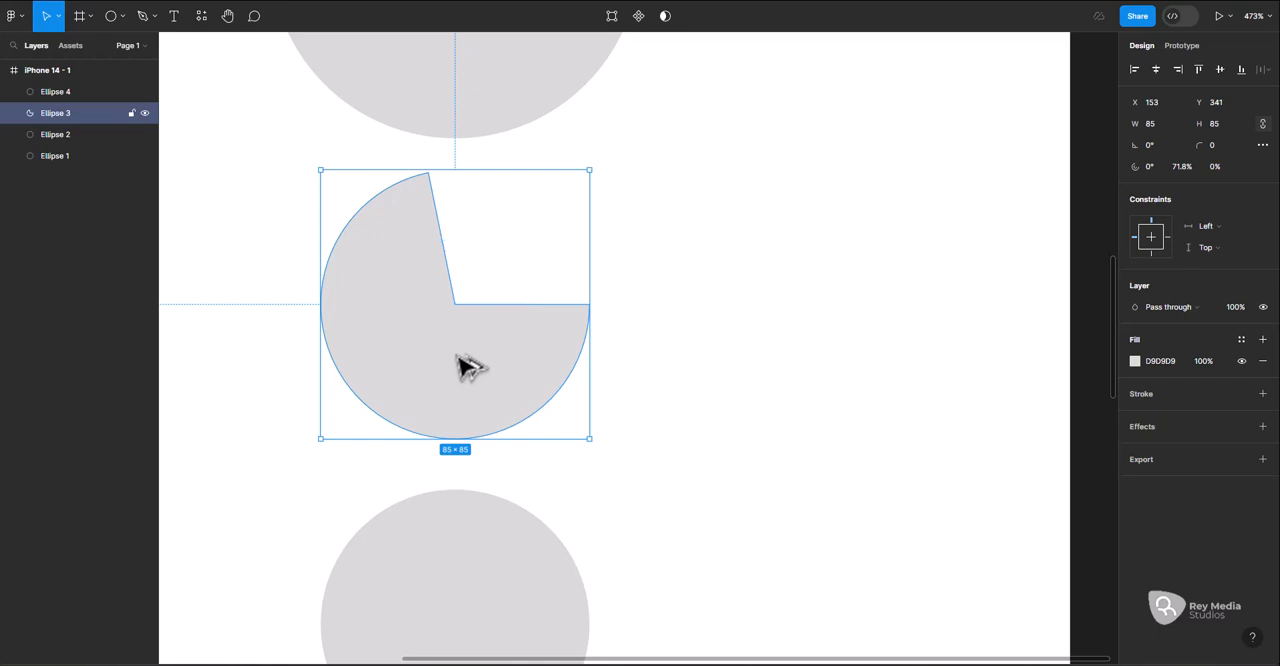
Duplicate the pie shape to its right at about X 254 and reduce the copy's sweep to about 42.88%
left_click_drag(463, 363, 752, 370)
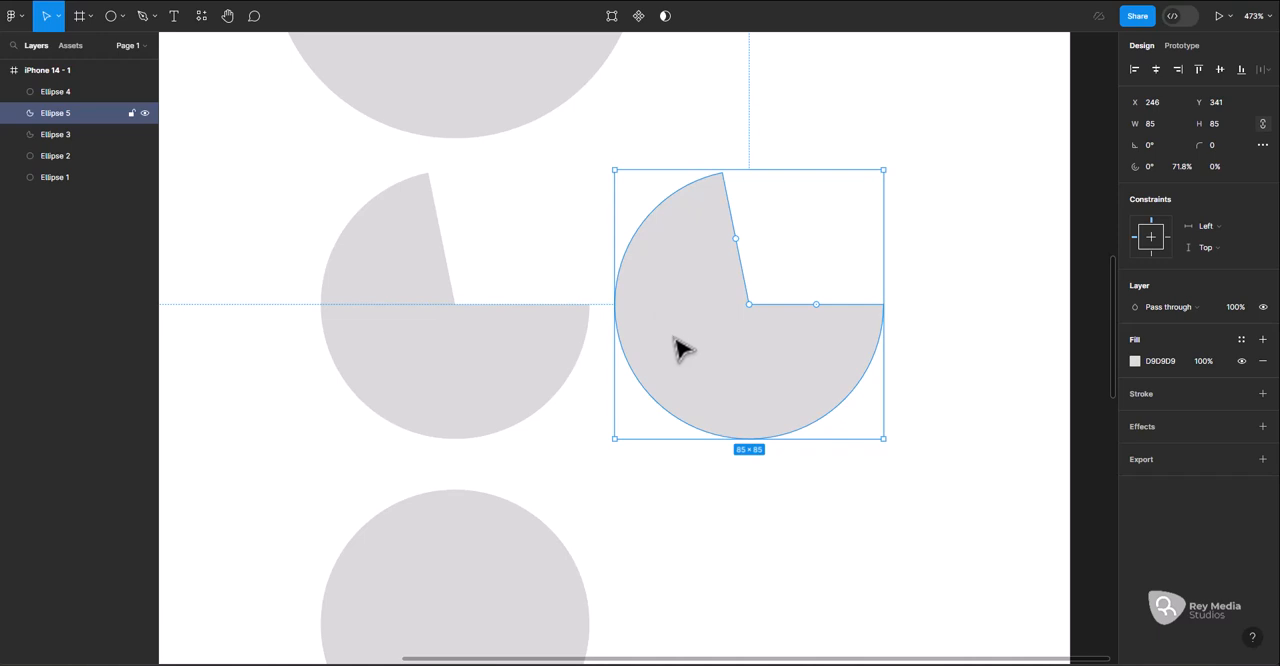
left_click_drag(680, 348, 707, 352)
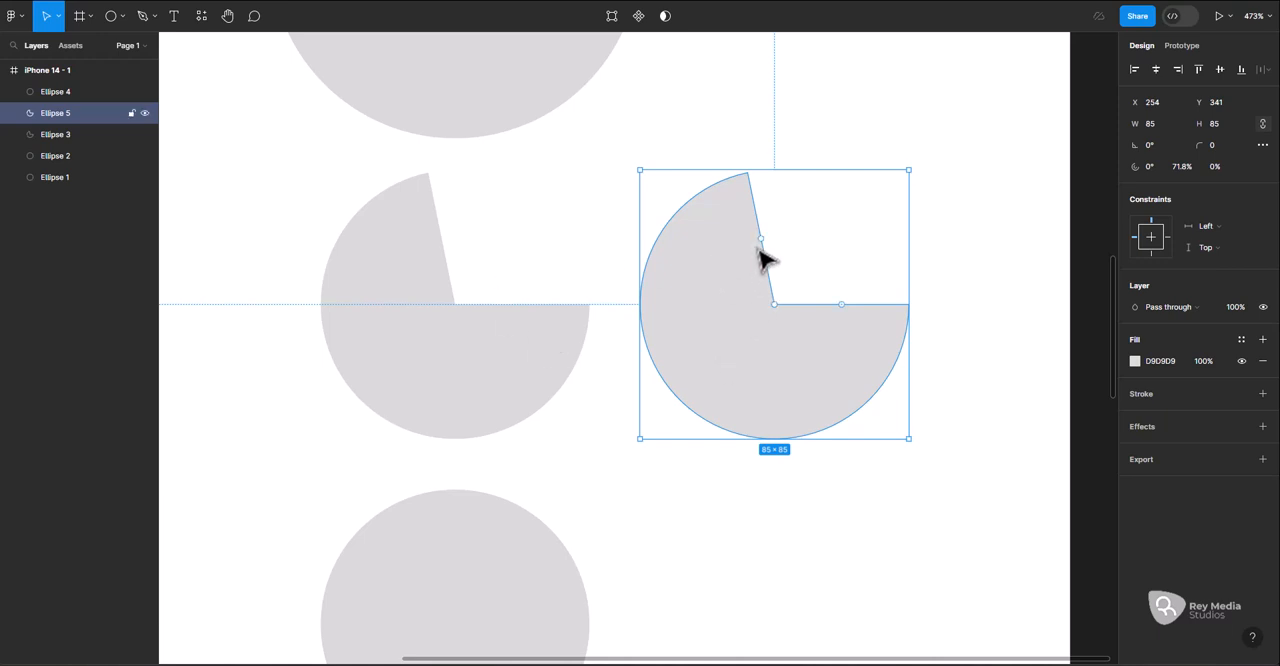
mouse_move(772, 249)
left_click_drag(772, 249, 722, 348)
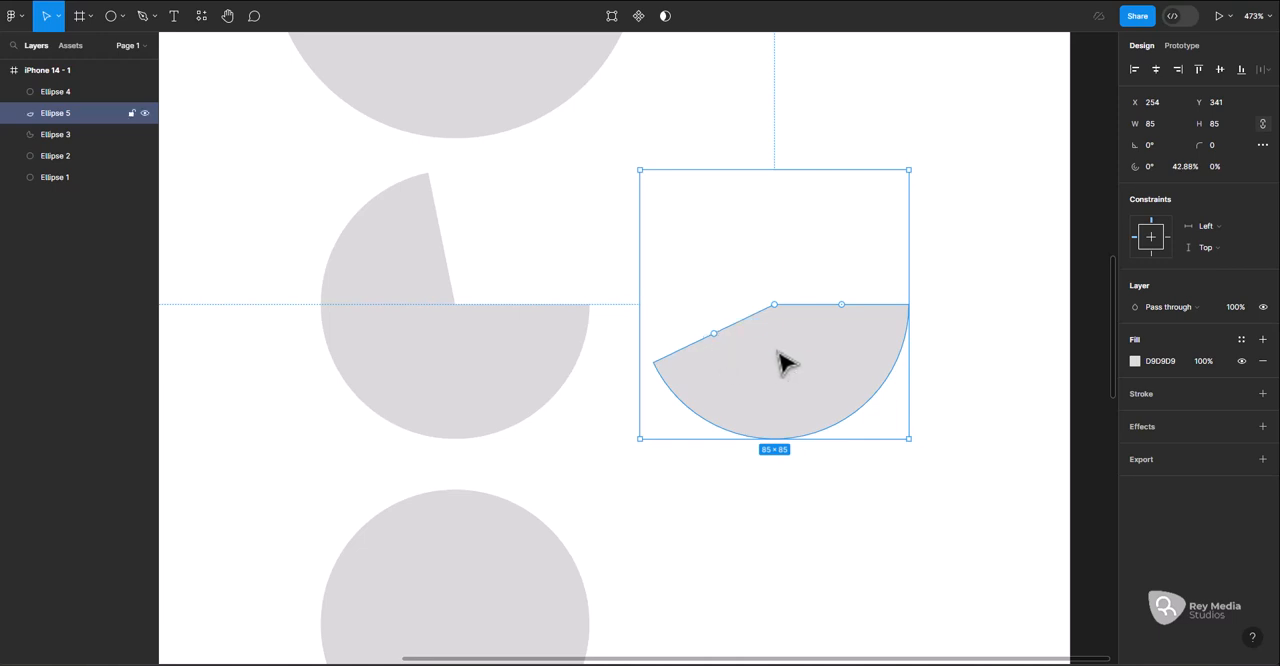
Move both pie shapes to the left and place a duplicate of the 42.88% one at about X 246 in the same row
left_click(506, 346, "shift")
left_click_drag(767, 395, 611, 383)
scroll(491, 400, "down", 5)
left_click(477, 381)
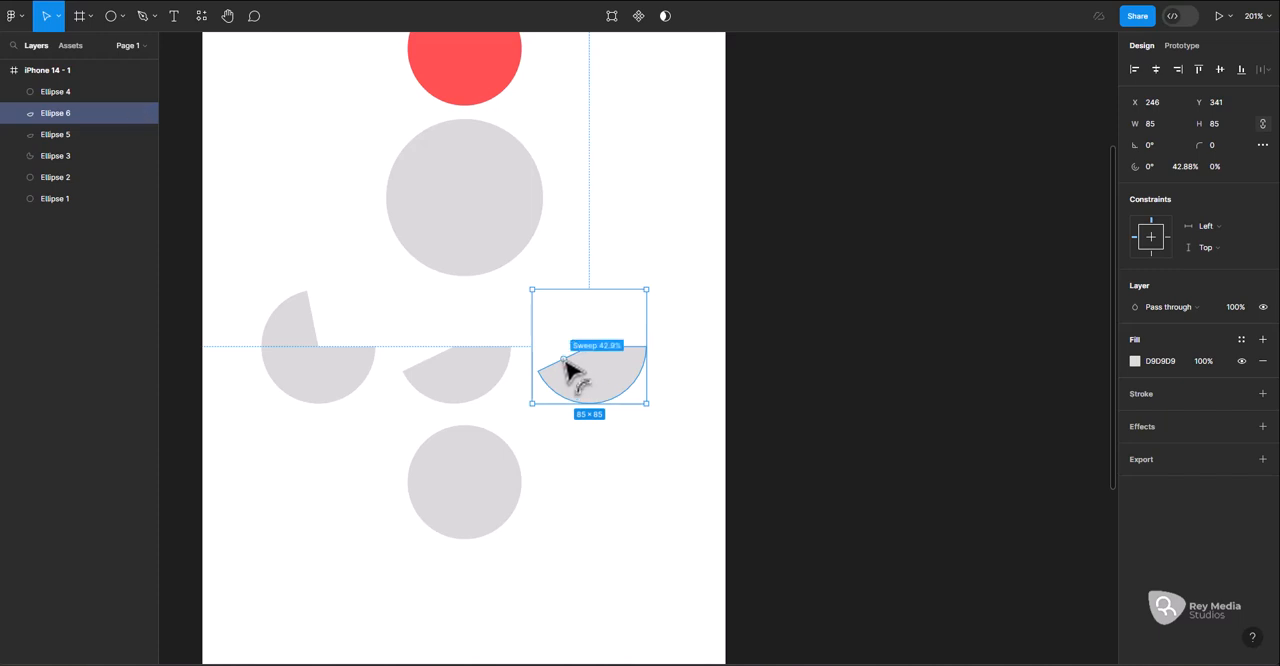
Widen the new pie copy's sweep to about 71.9%, and set it to exactly 50%
left_click_drag(566, 366, 585, 312)
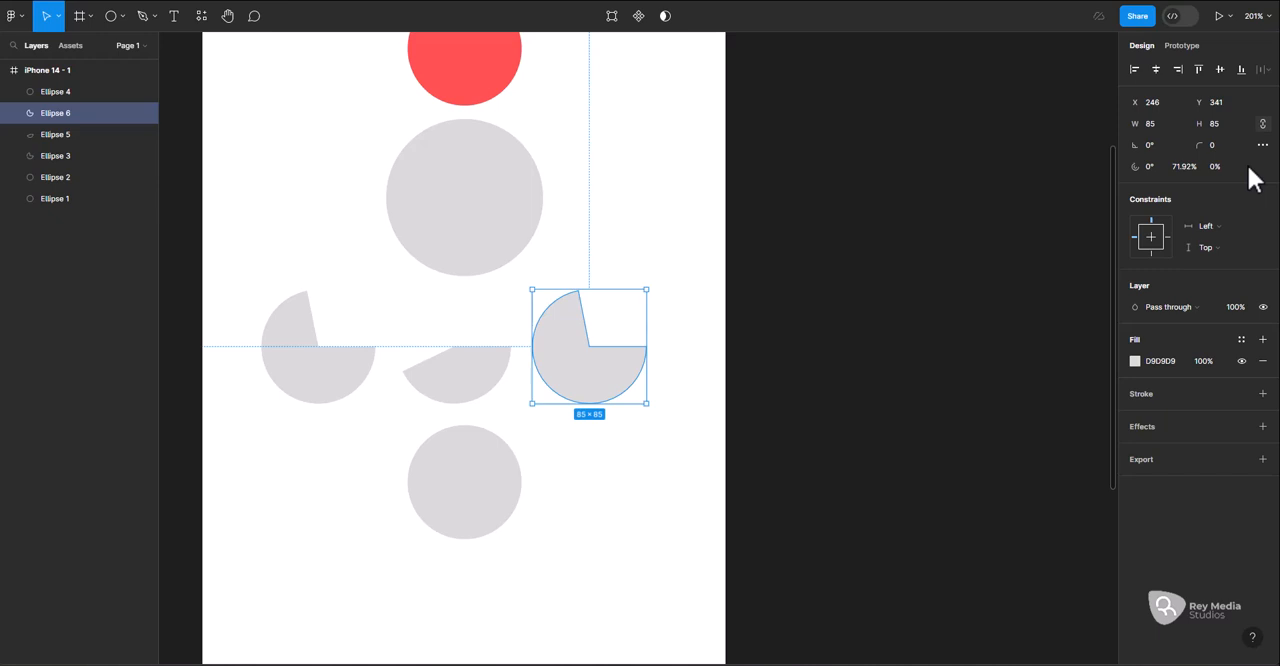
left_click(1187, 168)
type("50")
key("Return")
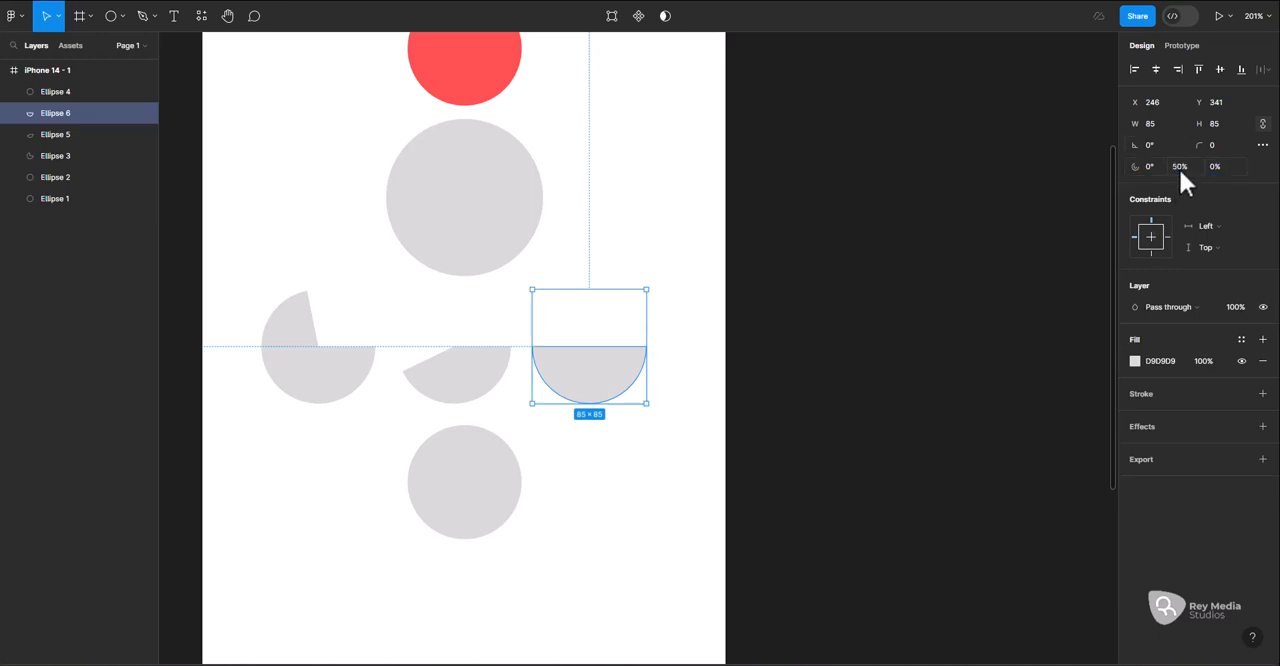
Set the sweep of the row's rightmost pie shape to 67%
left_click(1180, 168)
type("67")
key("Return")
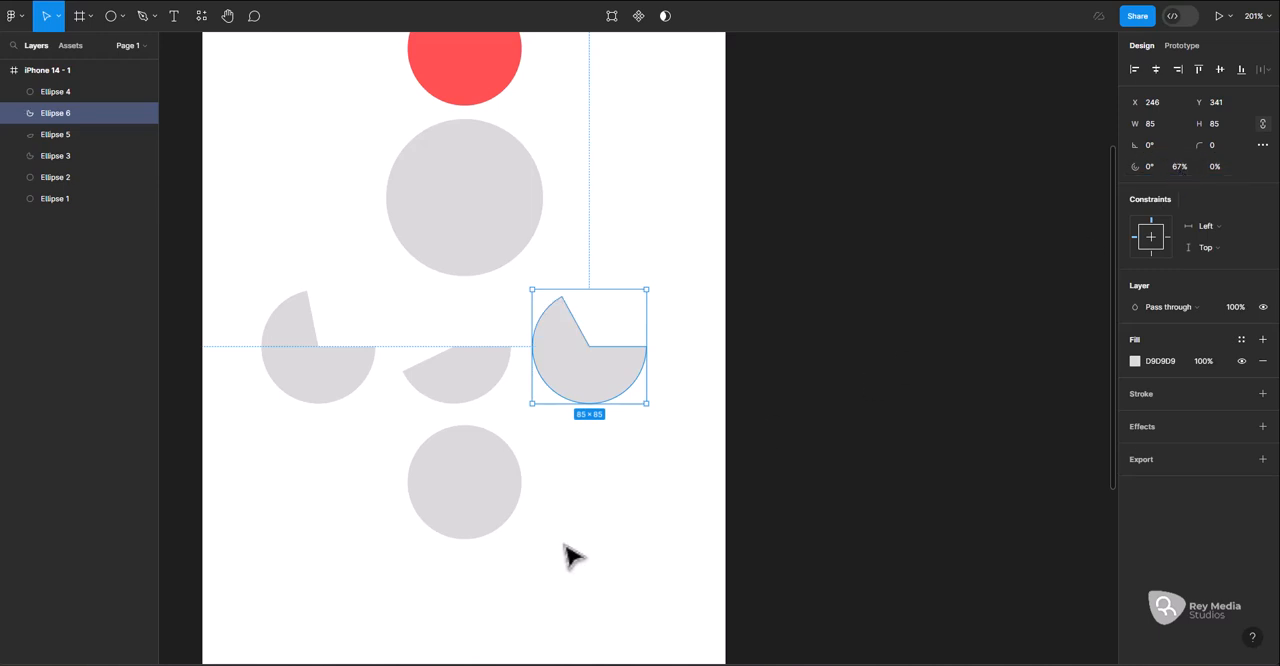
Move the lowest circle down to Y 477 and cut it into a pie with a 90° start and 87.5% sweep
left_click(572, 556)
left_click(570, 396)
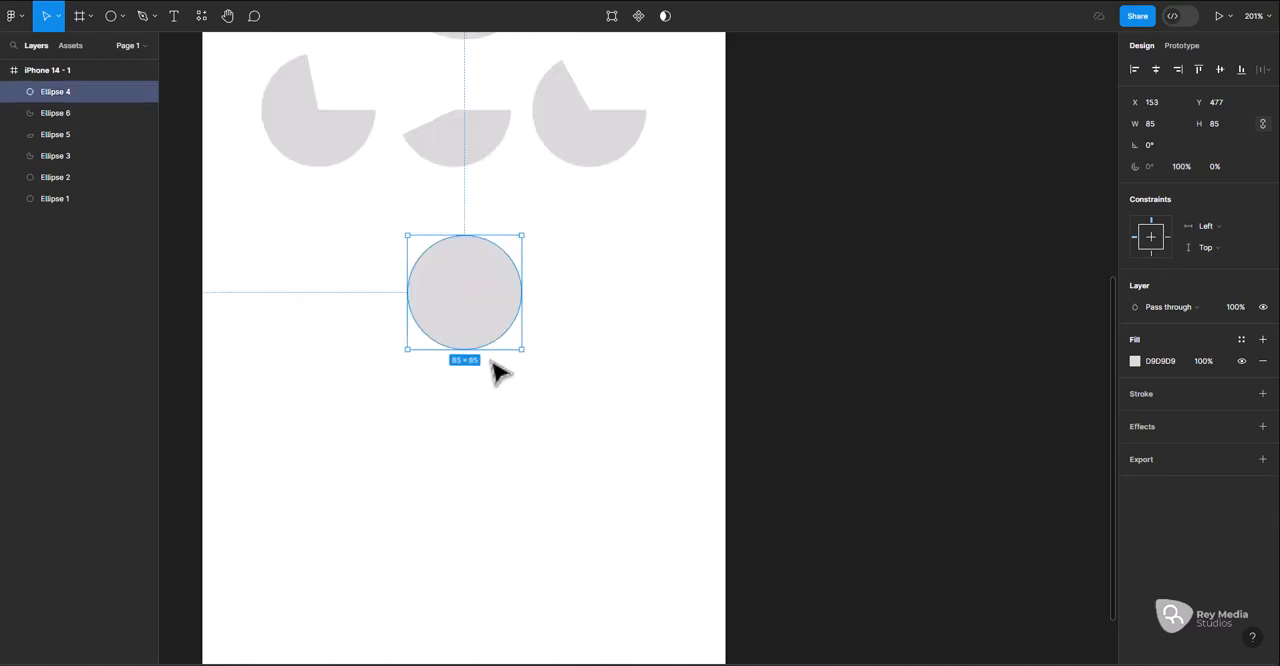
left_click_drag(515, 294, 465, 342)
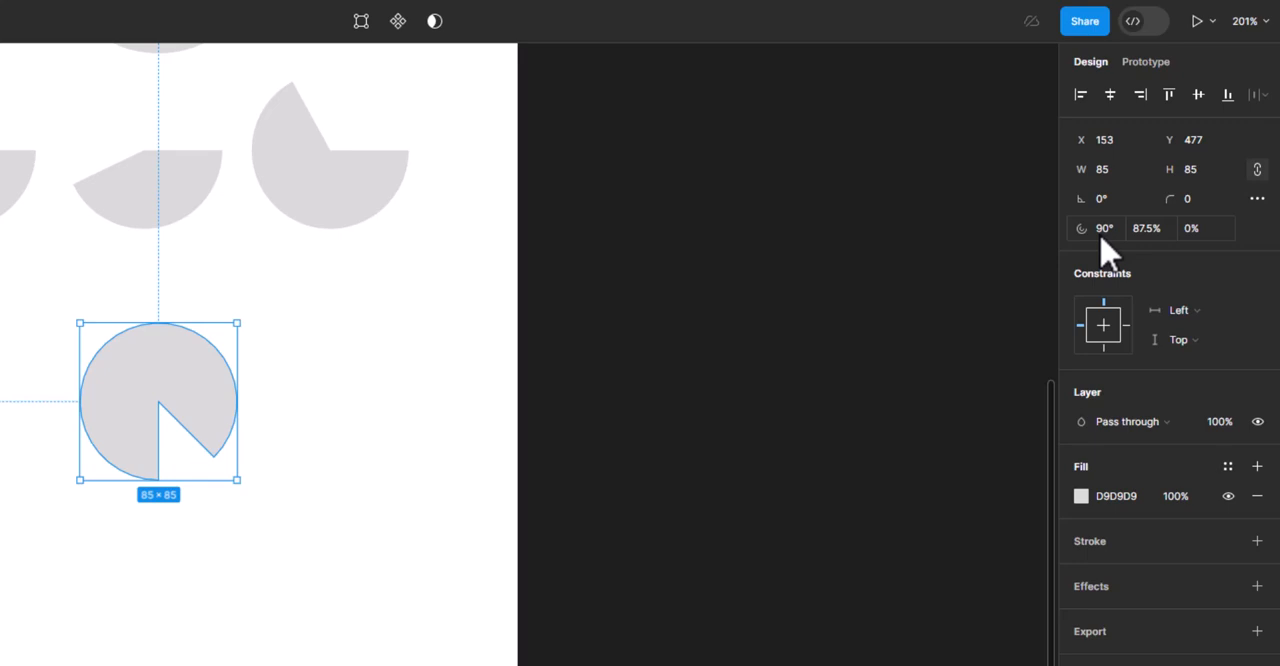
Set the start angle of the lowest pie shape's arc to 0°
left_click(1102, 232)
type("0")
key("Return")
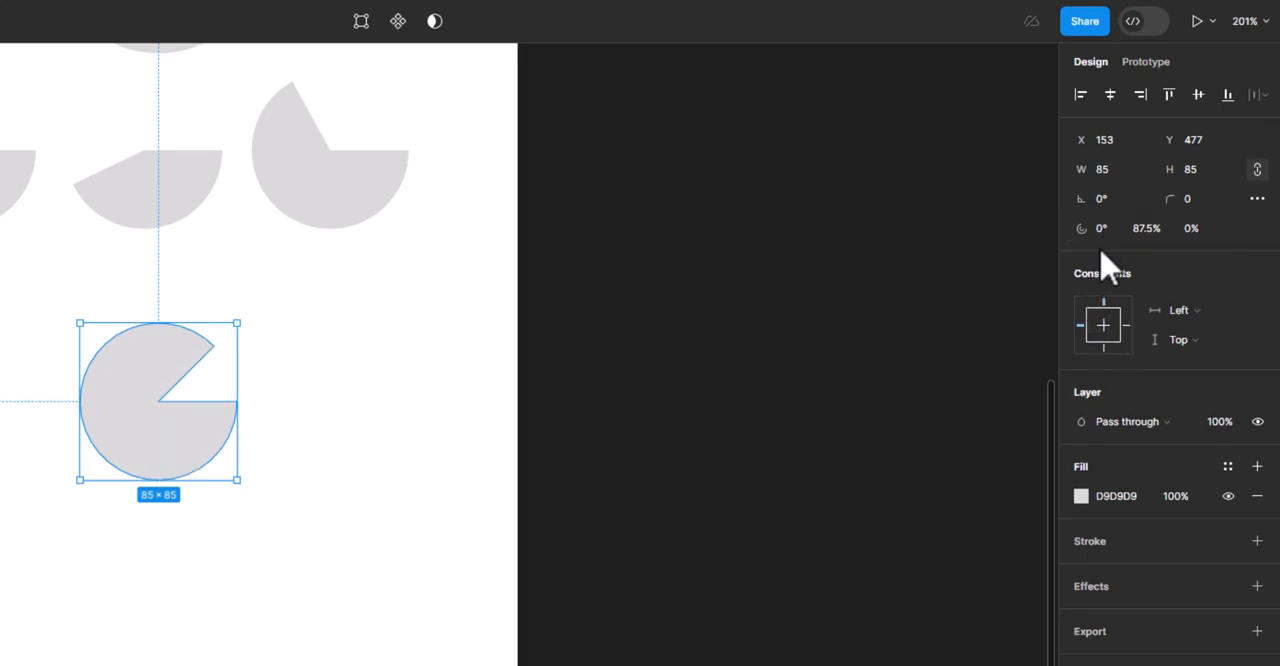
Try a 30° start angle on the lowest pie shape's arc, and return it to 0°
left_click(1102, 230)
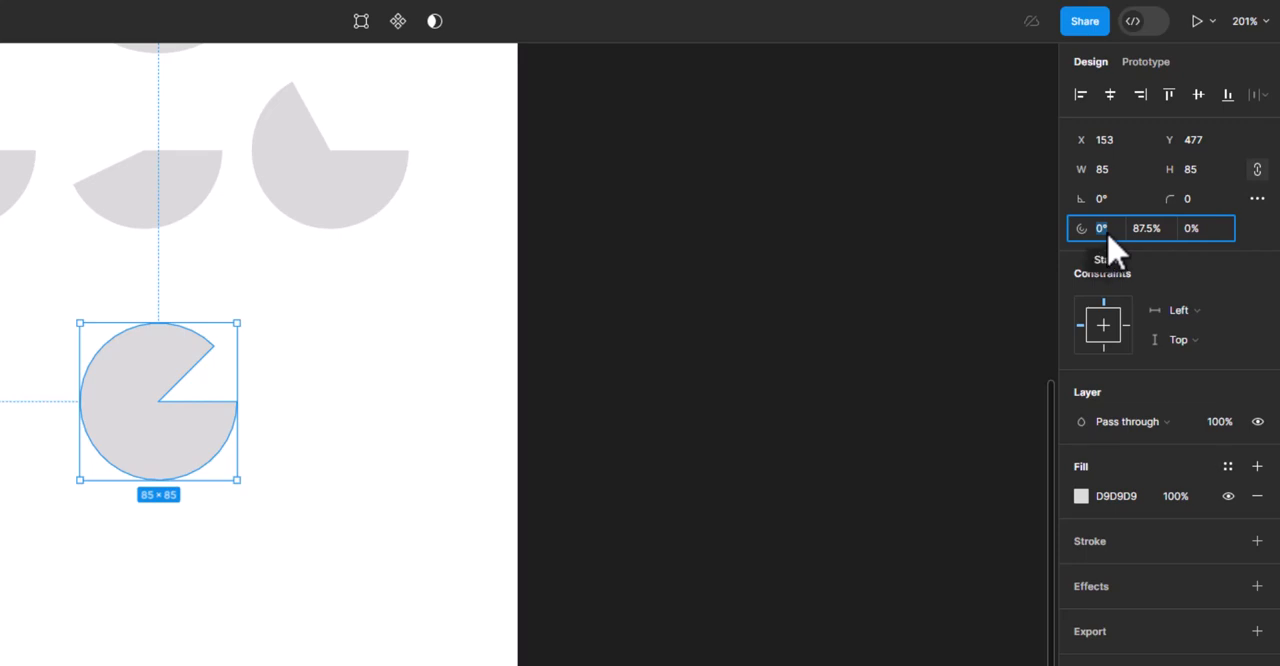
type("30")
key("Return")
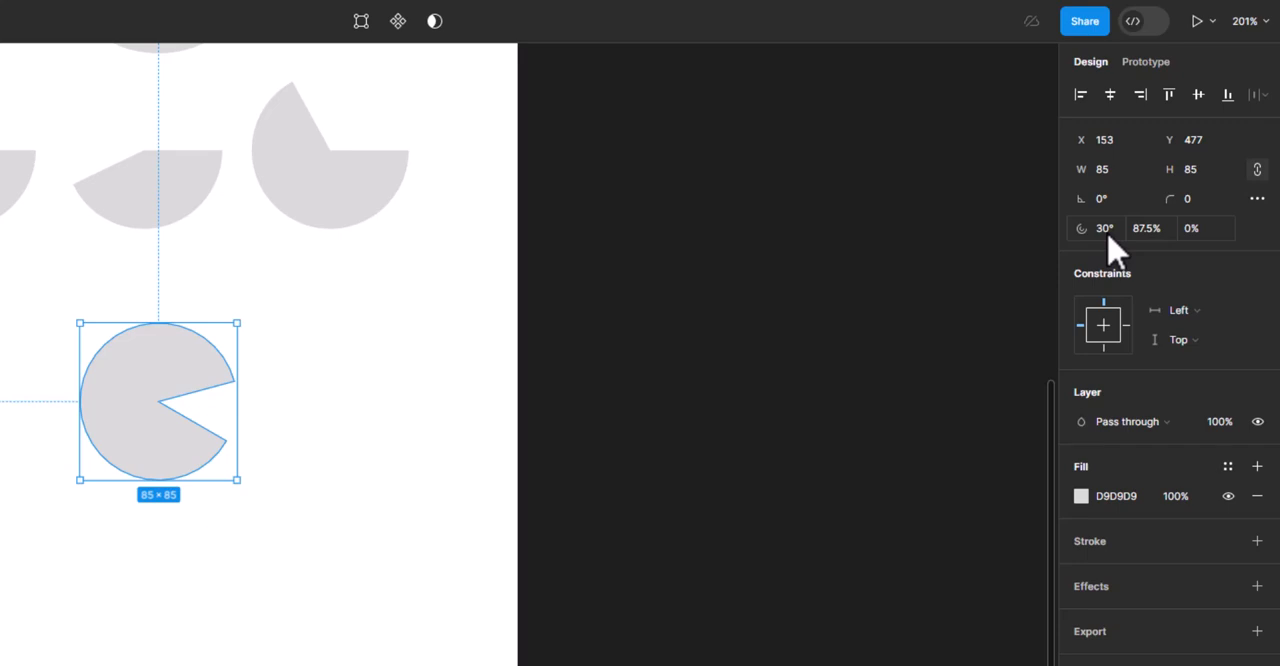
left_click(1104, 238)
type("0")
key("Return")
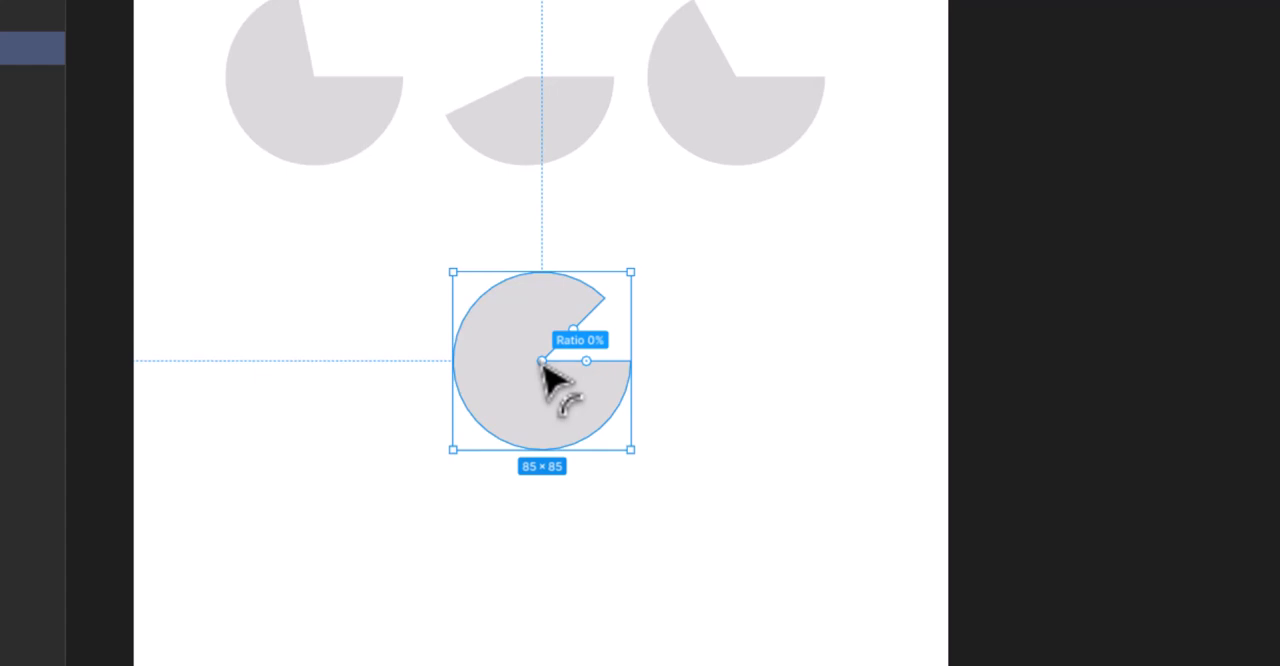
Hollow out the lowest pie shape into an open ring with an inner ratio of about 81.3%
left_click_drag(542, 362, 585, 427)
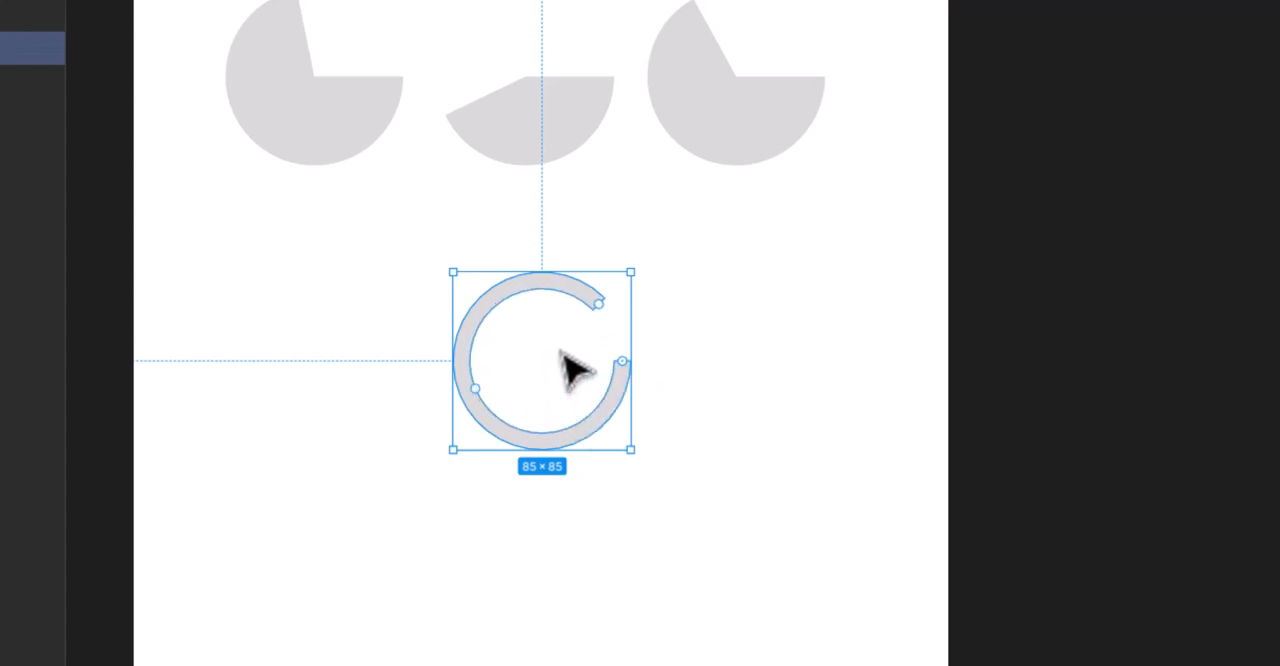
key("Escape")
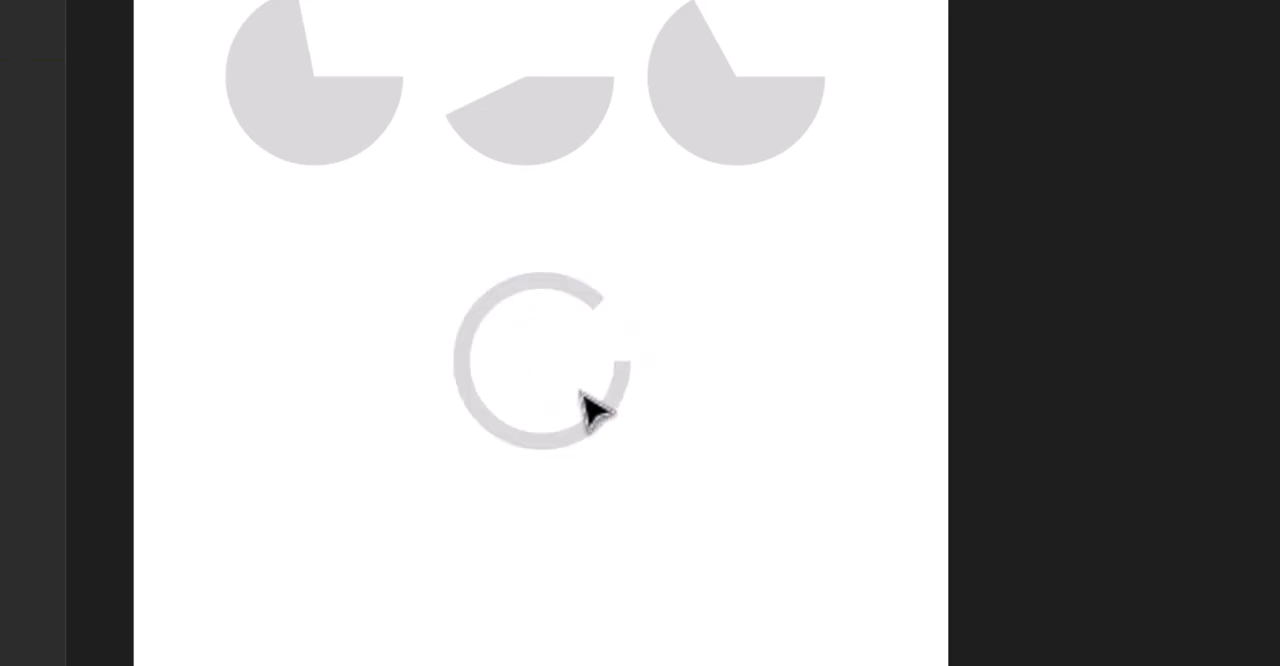
left_click(592, 318)
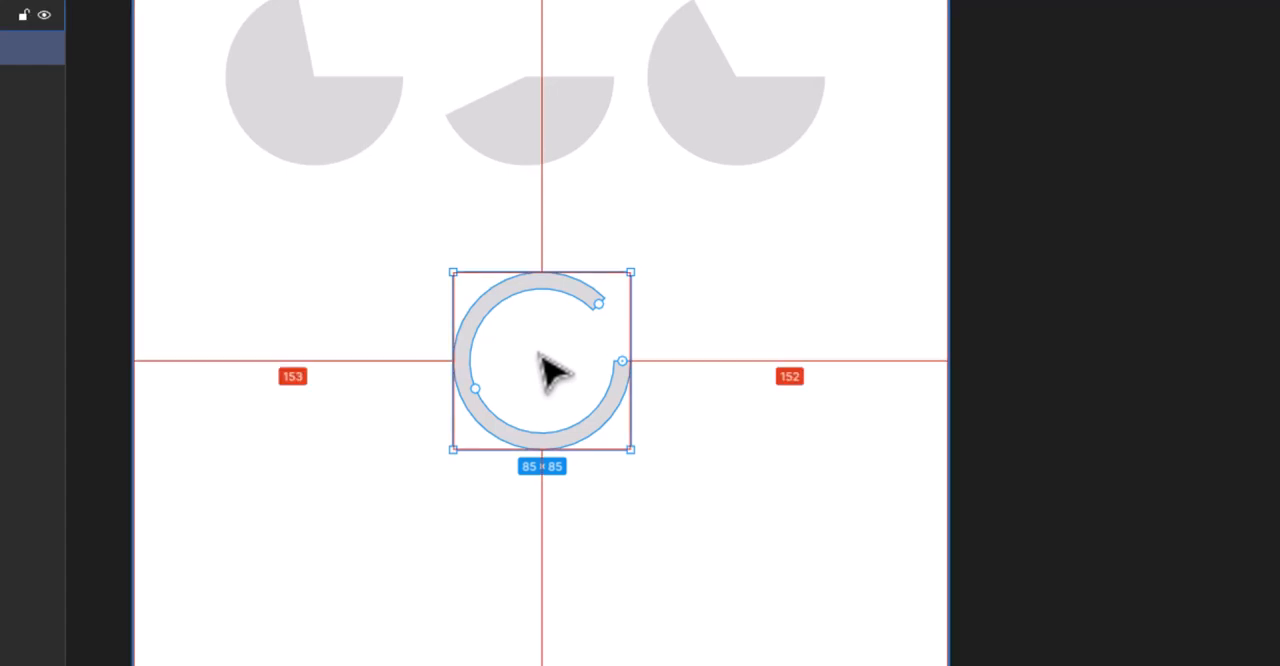
Place the open ring at X 95, Y 477, with one duplicate at X 202, Y 477 and another at X 153, Y 571
scroll(548, 360, "up", 5)
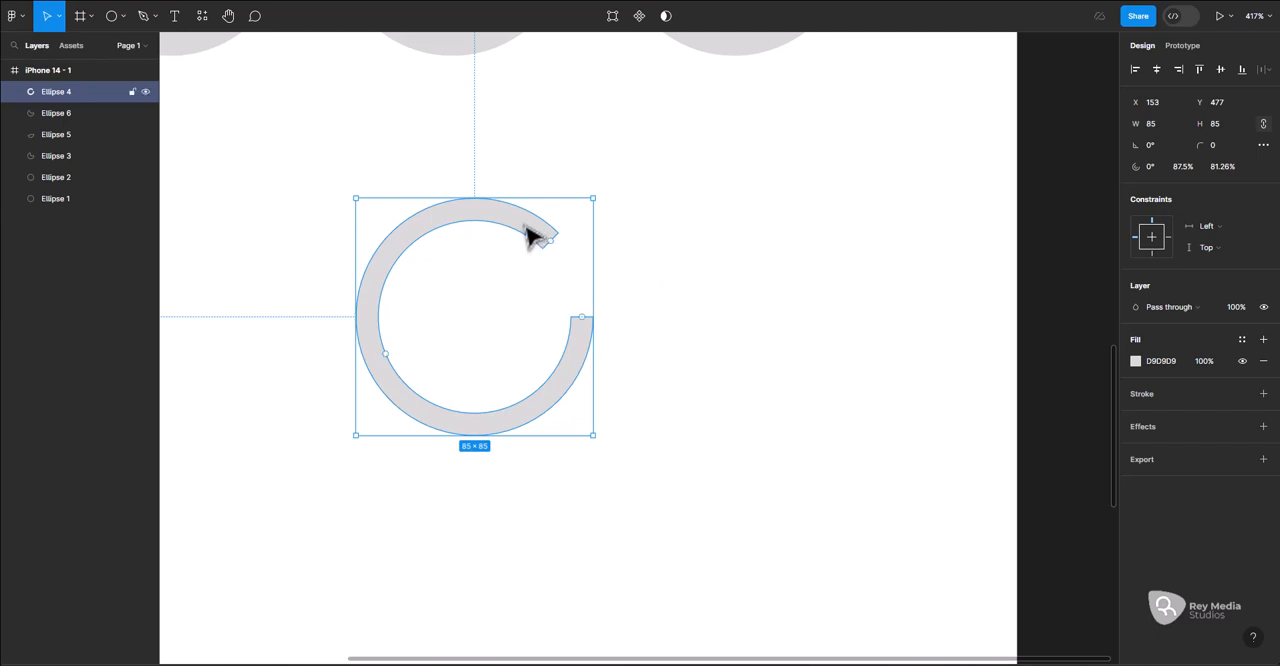
left_click_drag(530, 235, 660, 243)
scroll(500, 280, "down", 3)
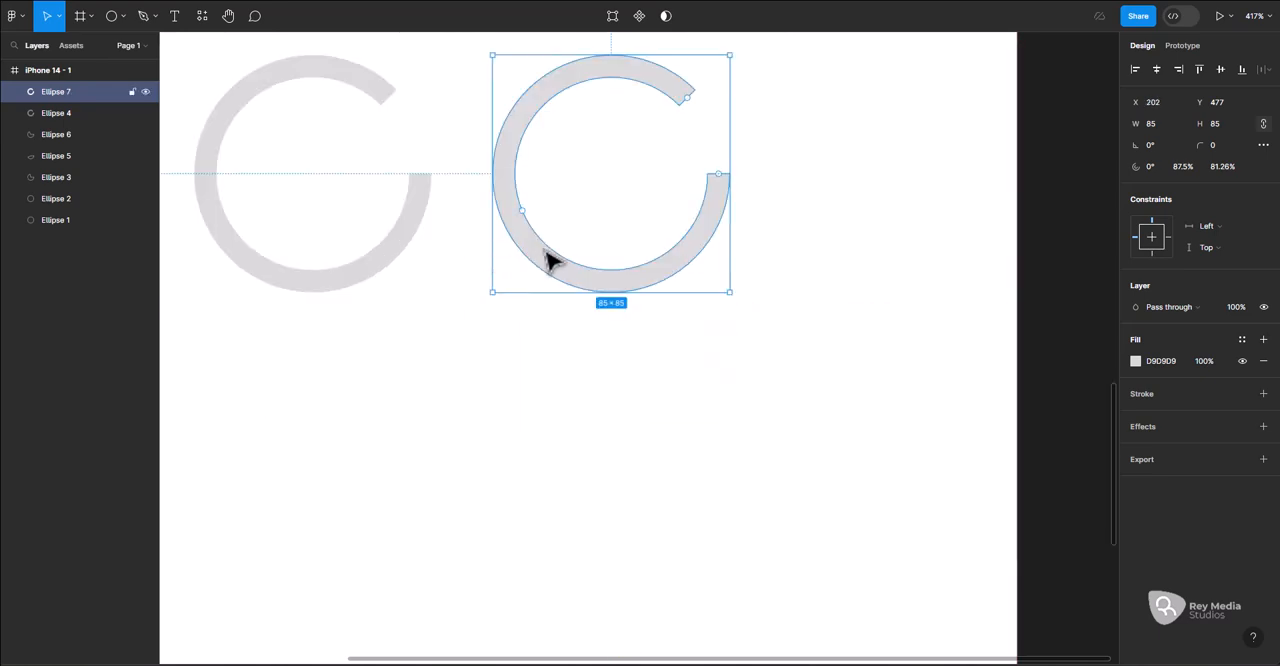
left_click_drag(546, 266, 412, 524)
left_click(401, 264)
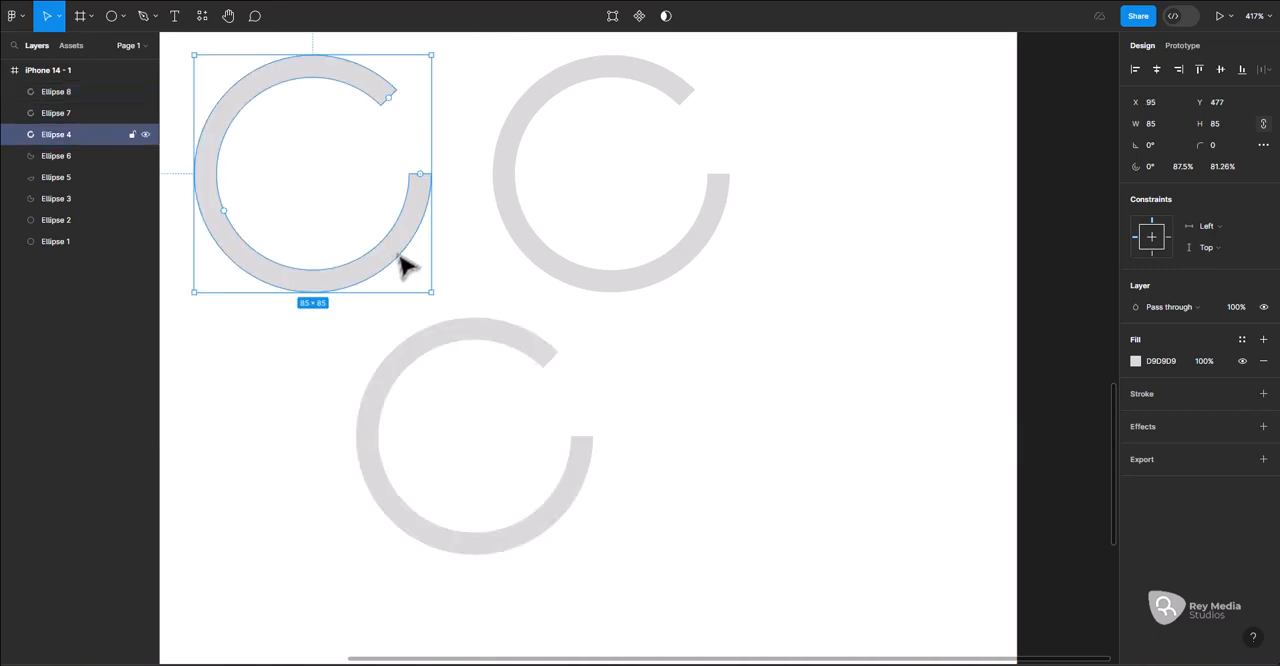
left_click(553, 268)
left_click(460, 348)
left_click_drag(457, 351, 475, 388)
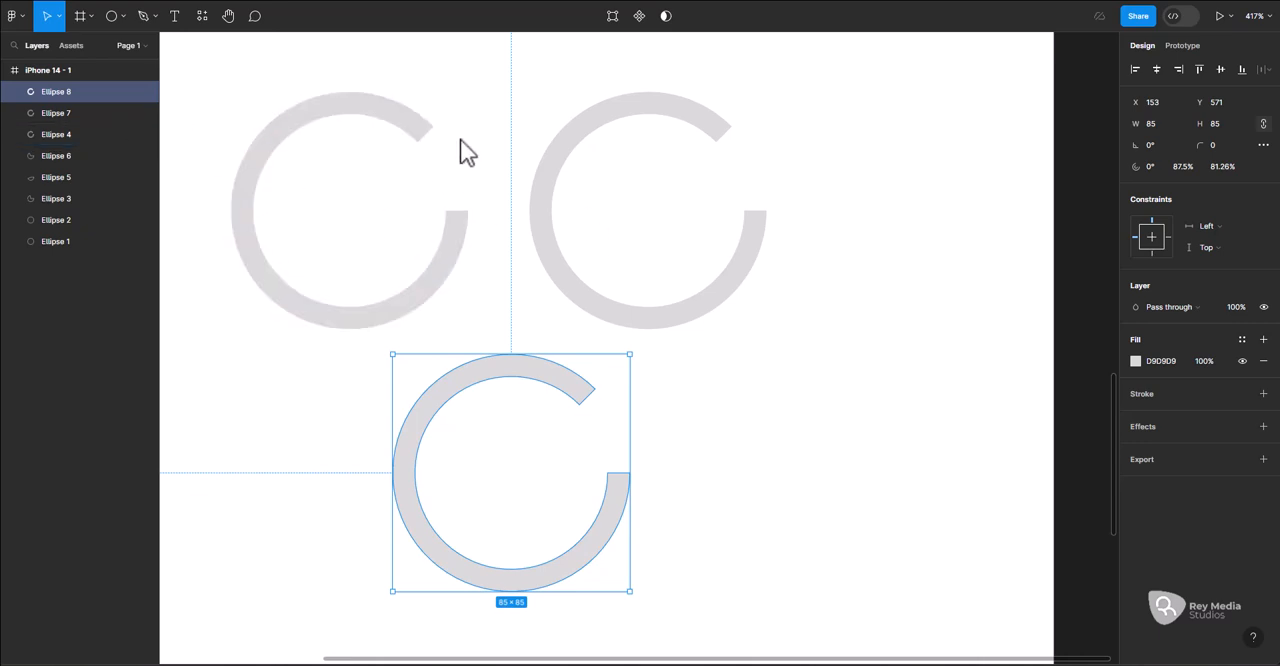
Set the inner ratio of the upper-right ring to 80%
left_click(412, 134)
left_click(580, 137)
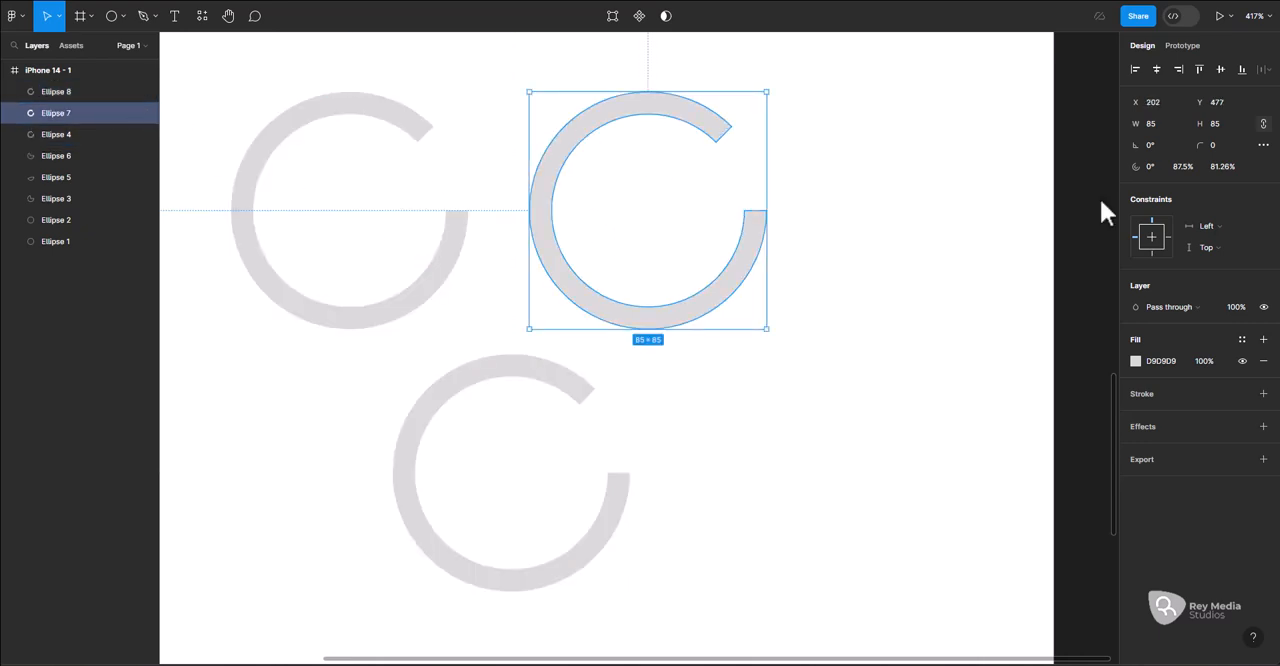
left_click(1221, 166)
type("80")
key("Return")
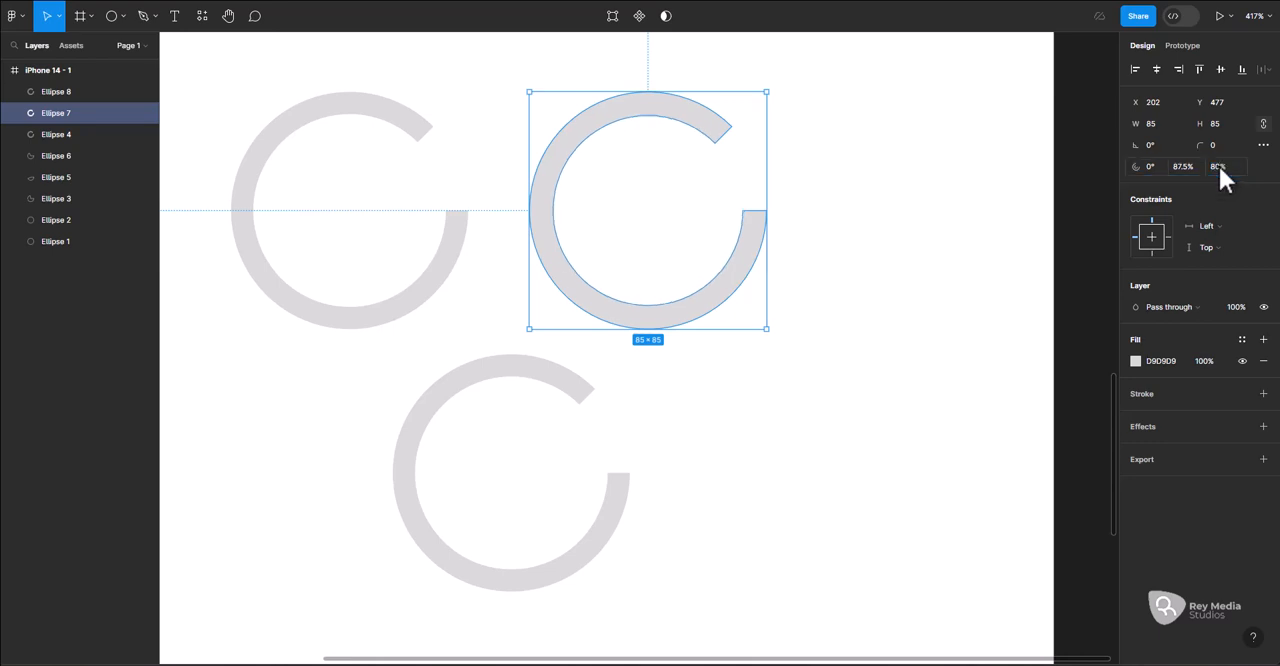
Try a 100% inner ratio on the lower ring, and set it to 90%
left_click(447, 390)
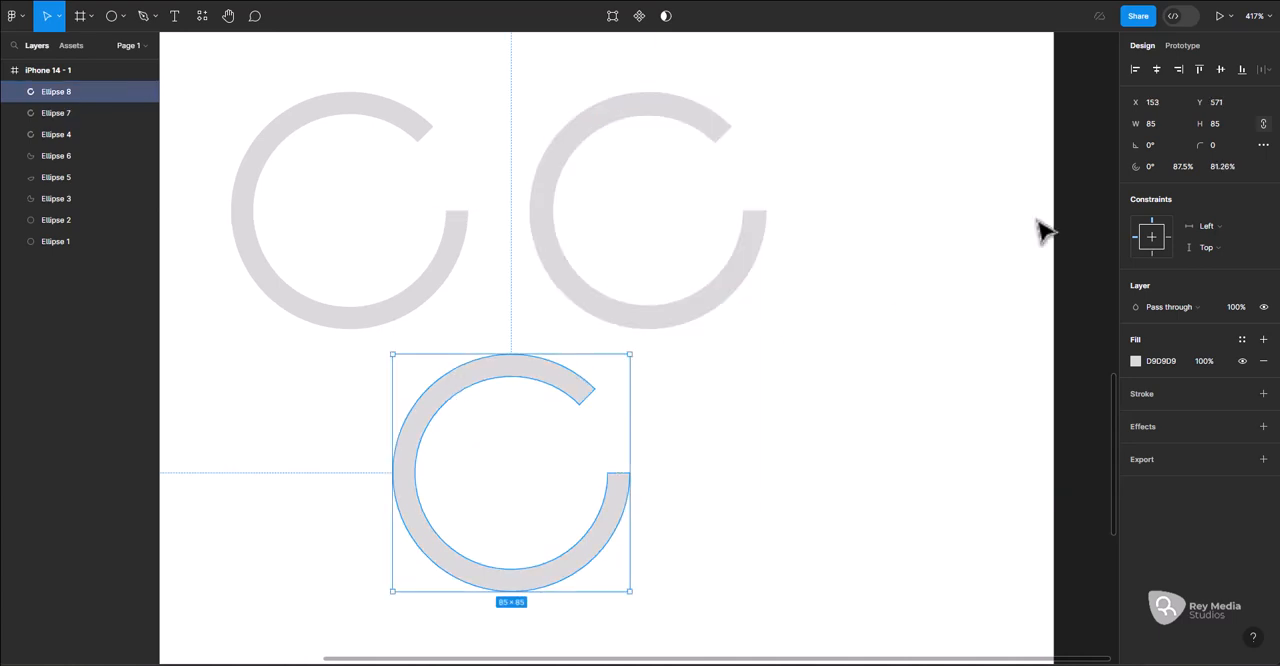
left_click(1220, 167)
type("1")
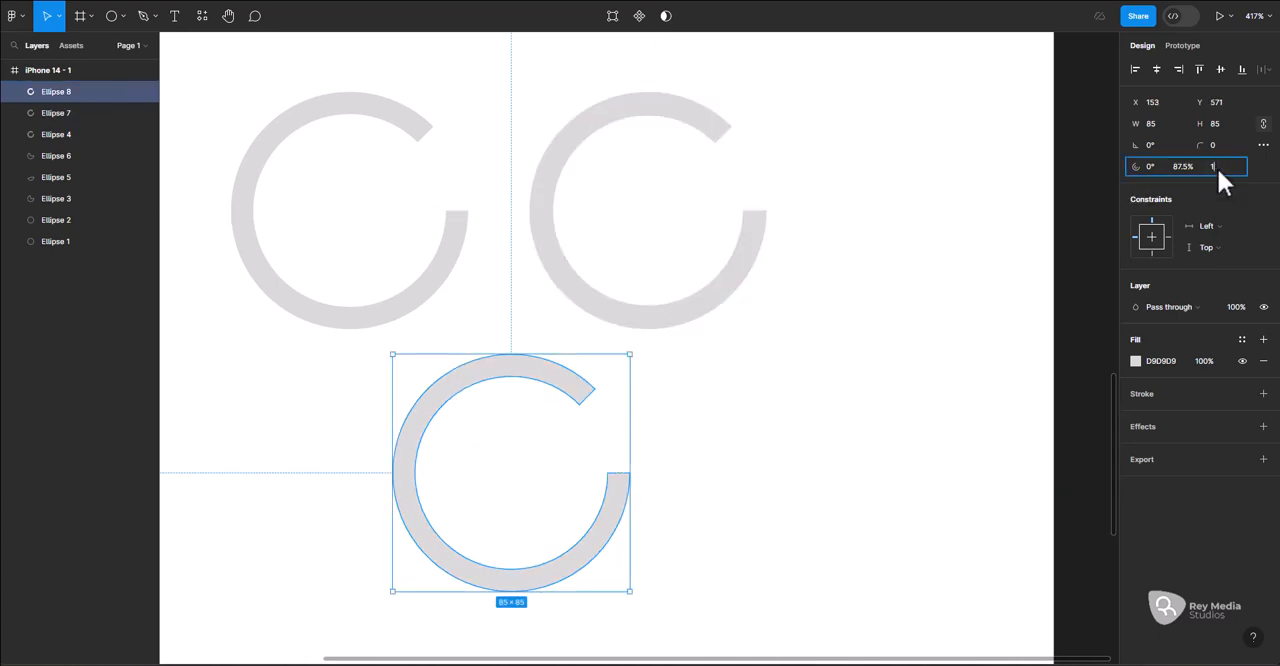
type("00")
key("Return")
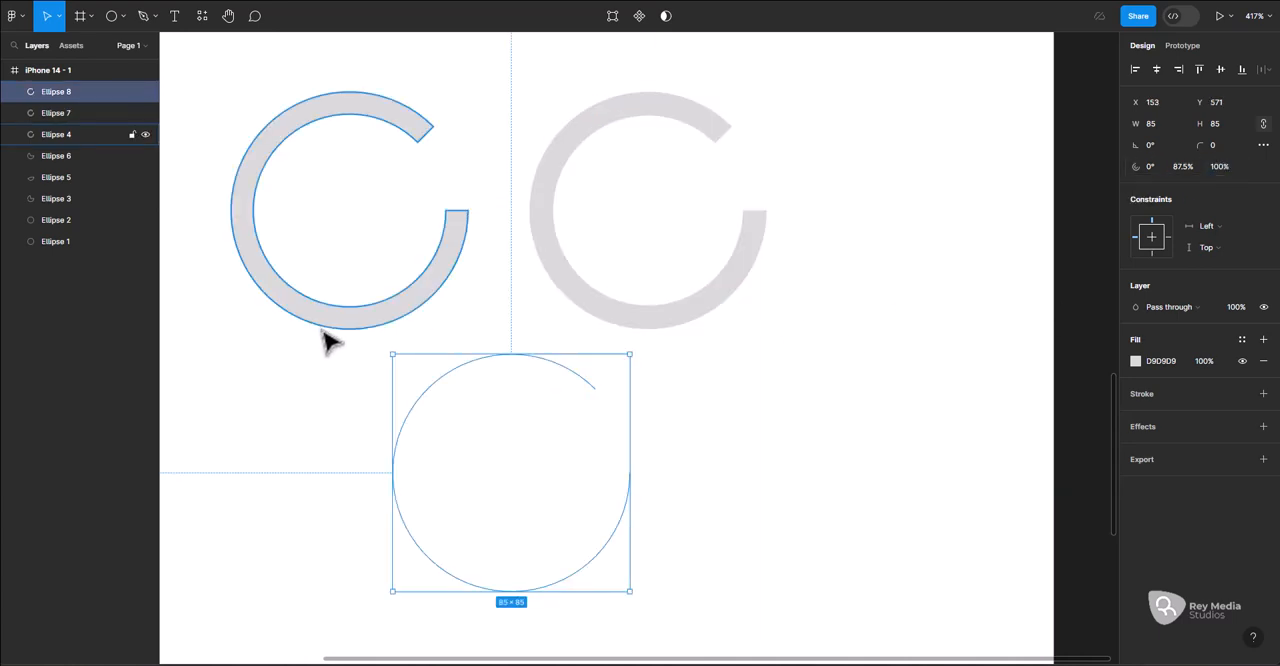
left_click(1221, 168)
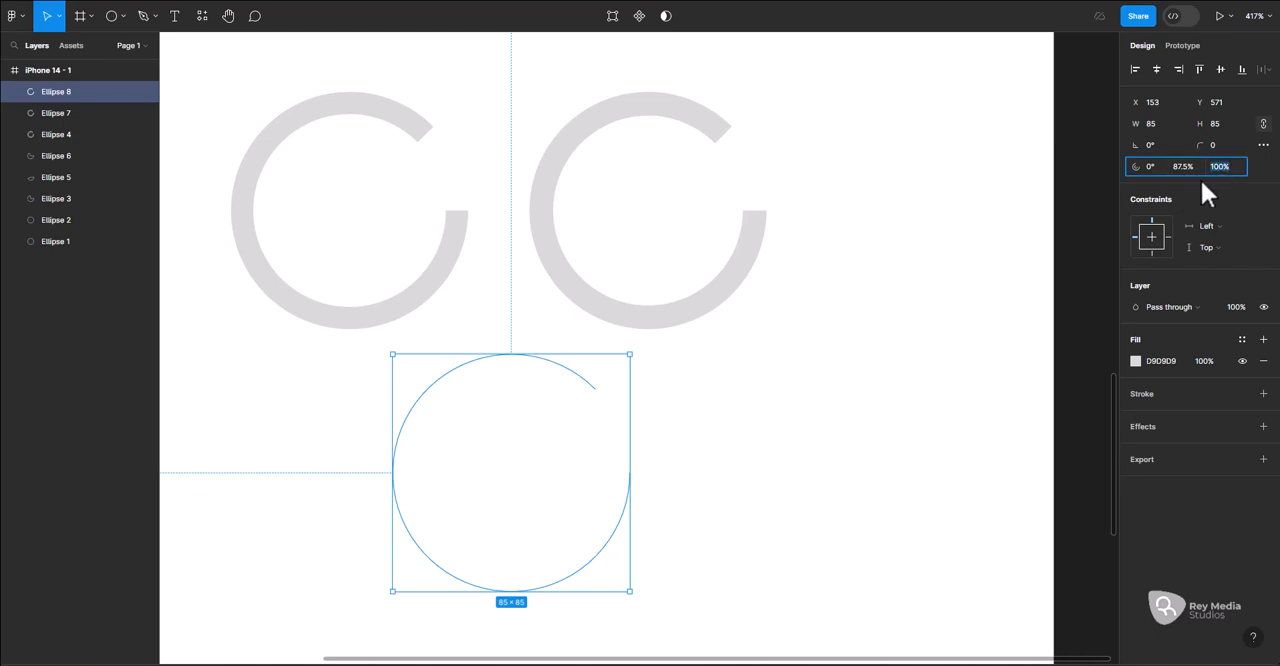
key("Return")
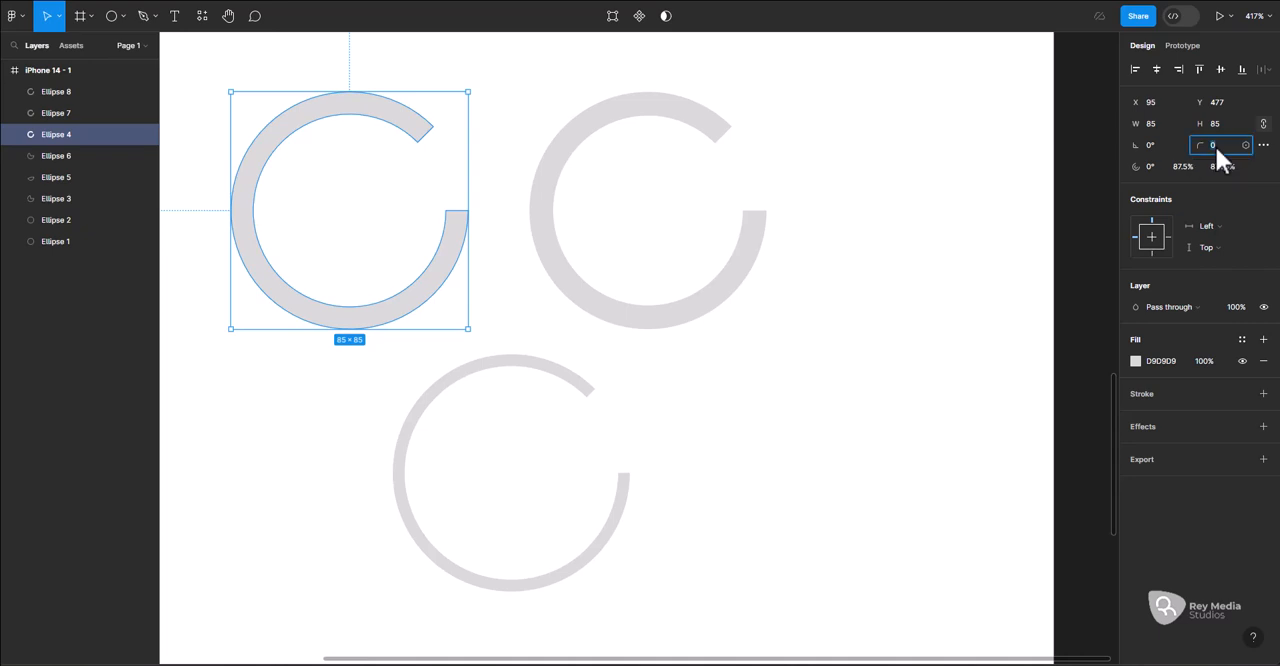
Round the ends of both upper rings with a corner radius of 10
key("Return")
left_click(810, 290)
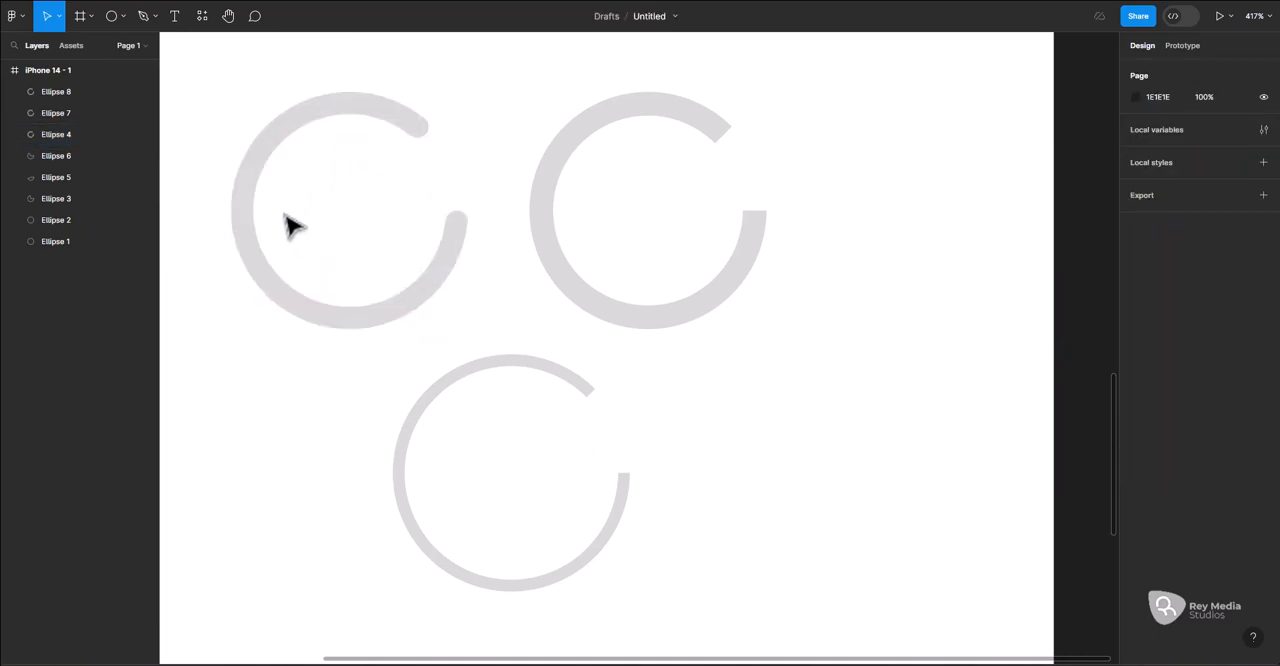
left_click(562, 137)
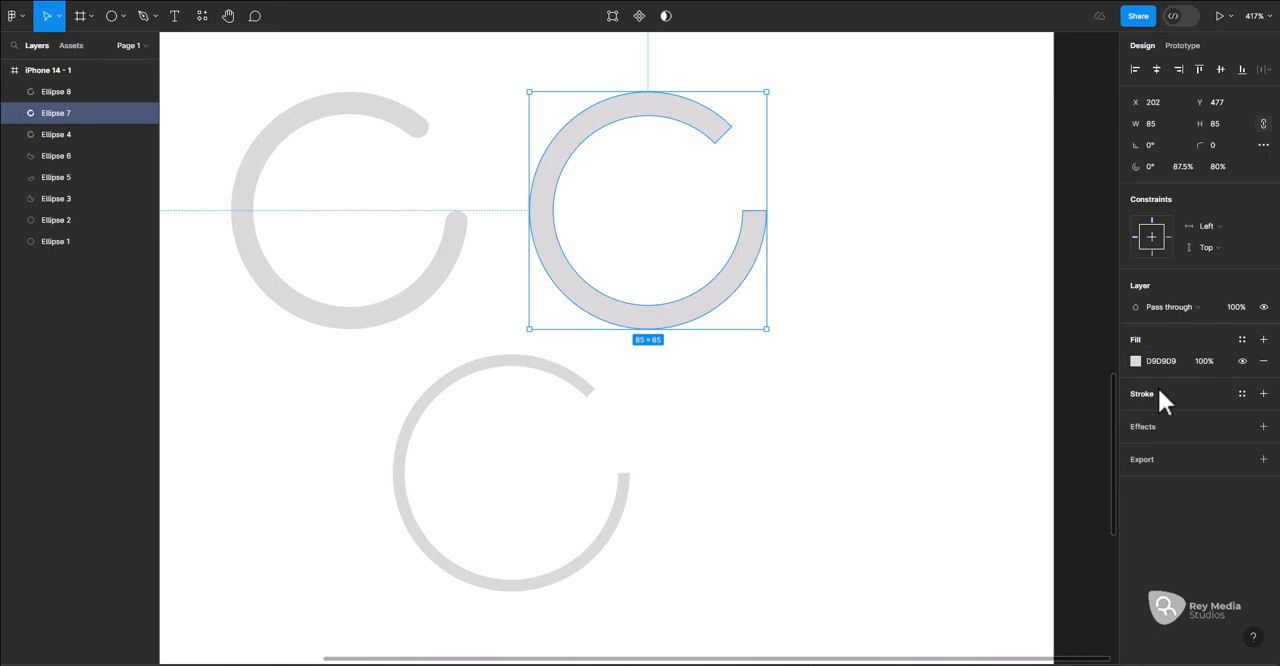
left_click(1212, 148)
type("10")
key("Return")
Change the upper-right ring's fill to the orange FF9E44
left_click(1137, 362)
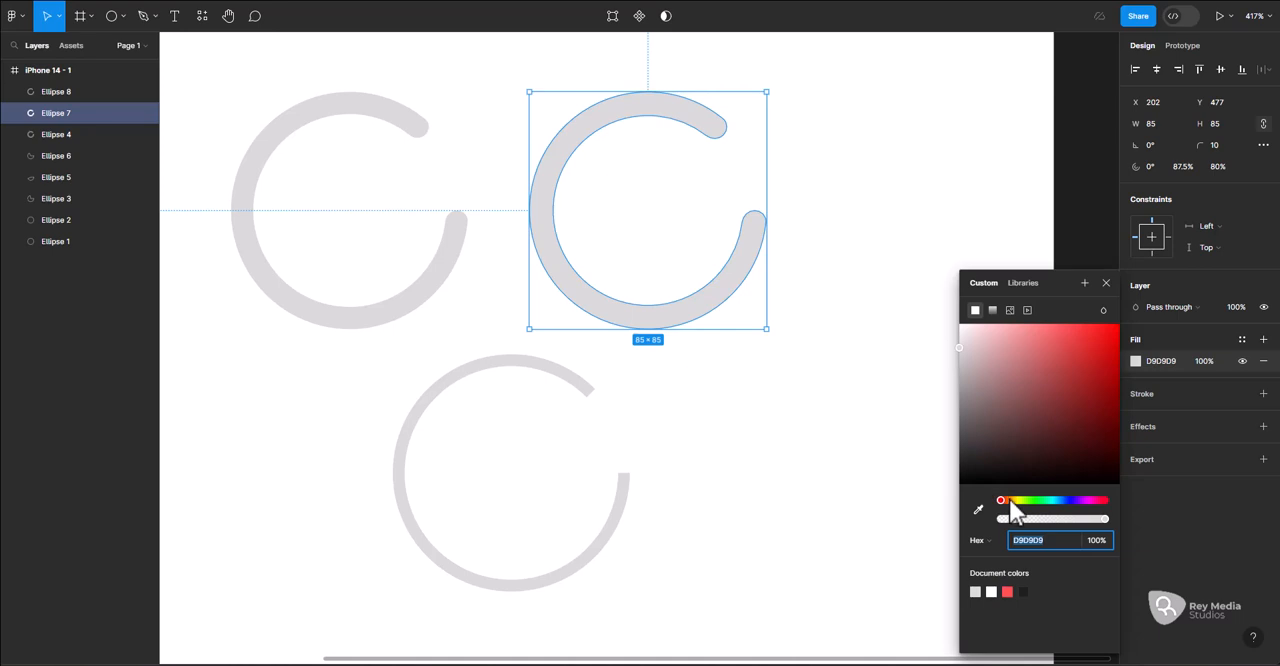
left_click_drag(1009, 499, 1008, 500)
left_click(1091, 323)
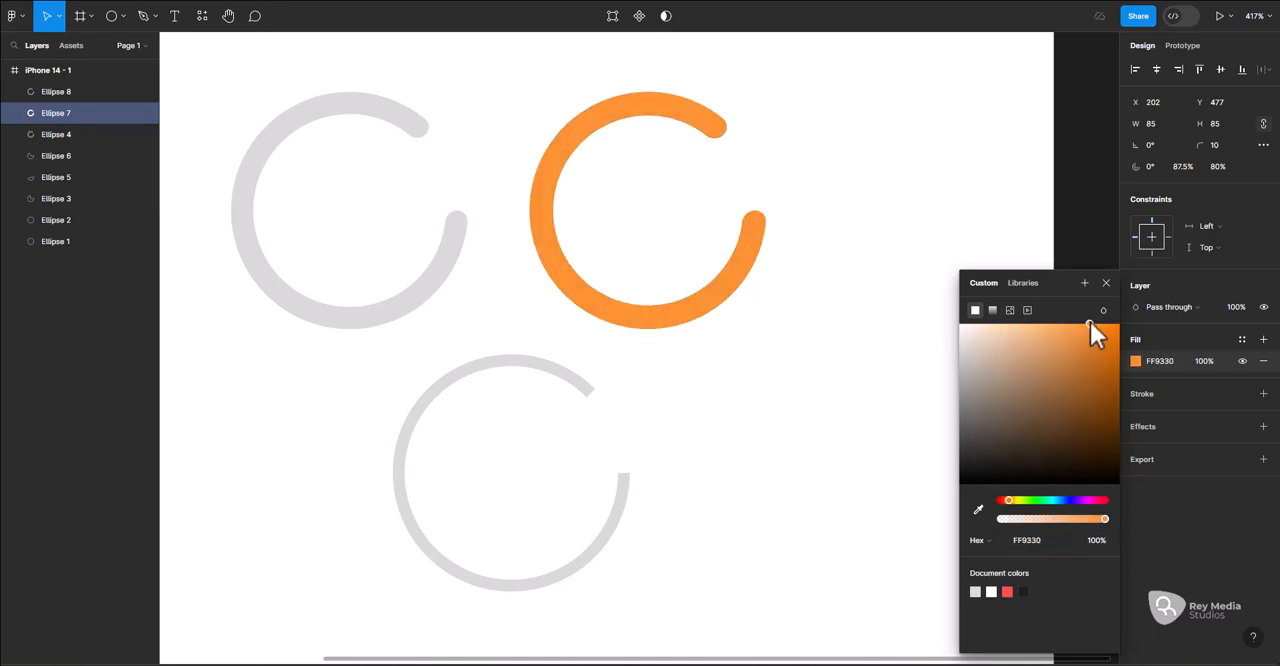
left_click_drag(1091, 321, 1077, 321)
left_click(875, 296)
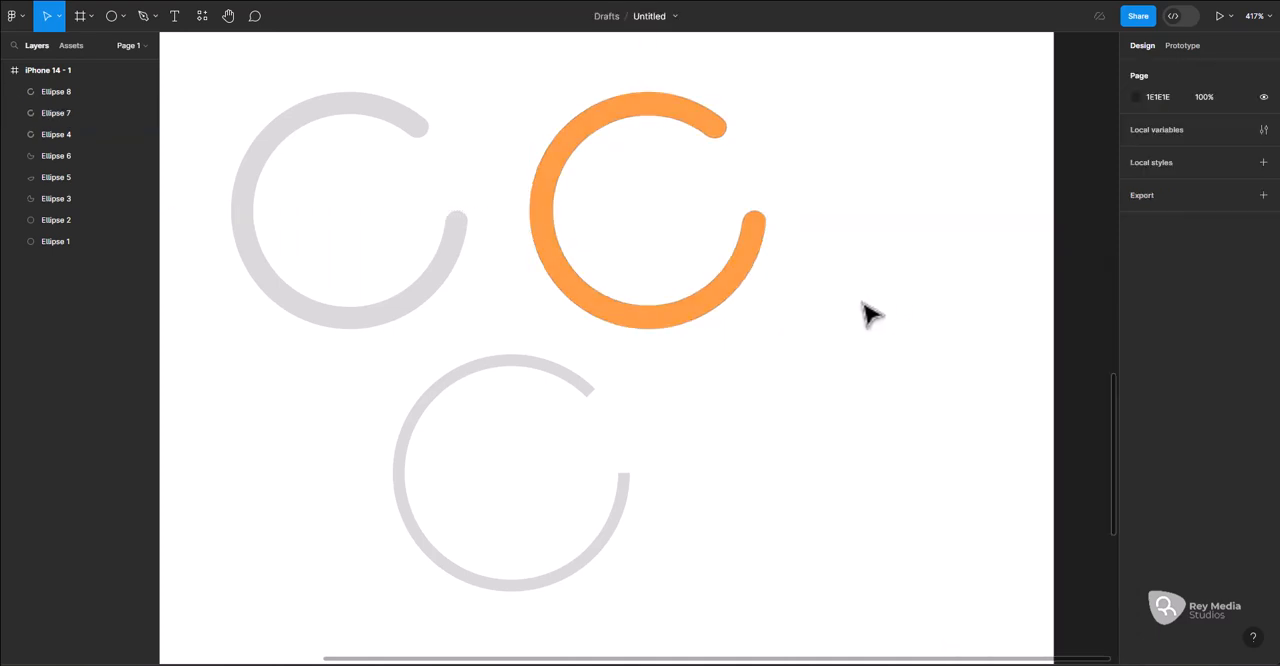
Raise the orange ring's corner smoothing to near the iOS mark
left_click(698, 324)
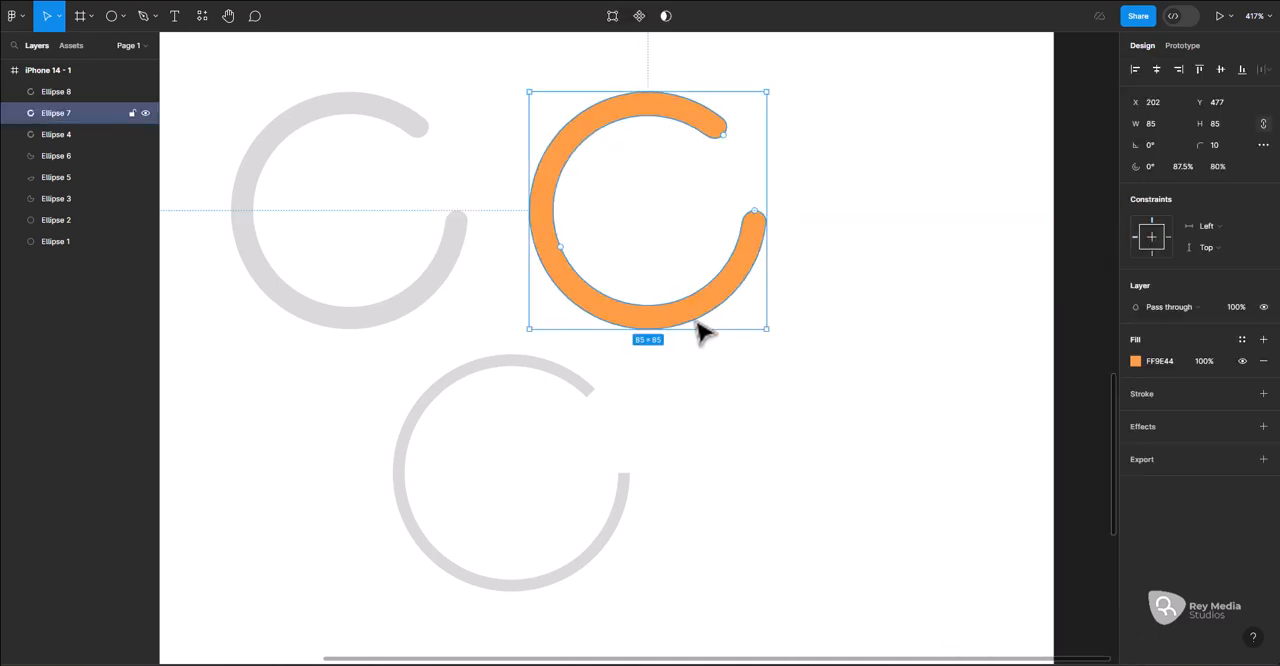
left_click(1263, 145)
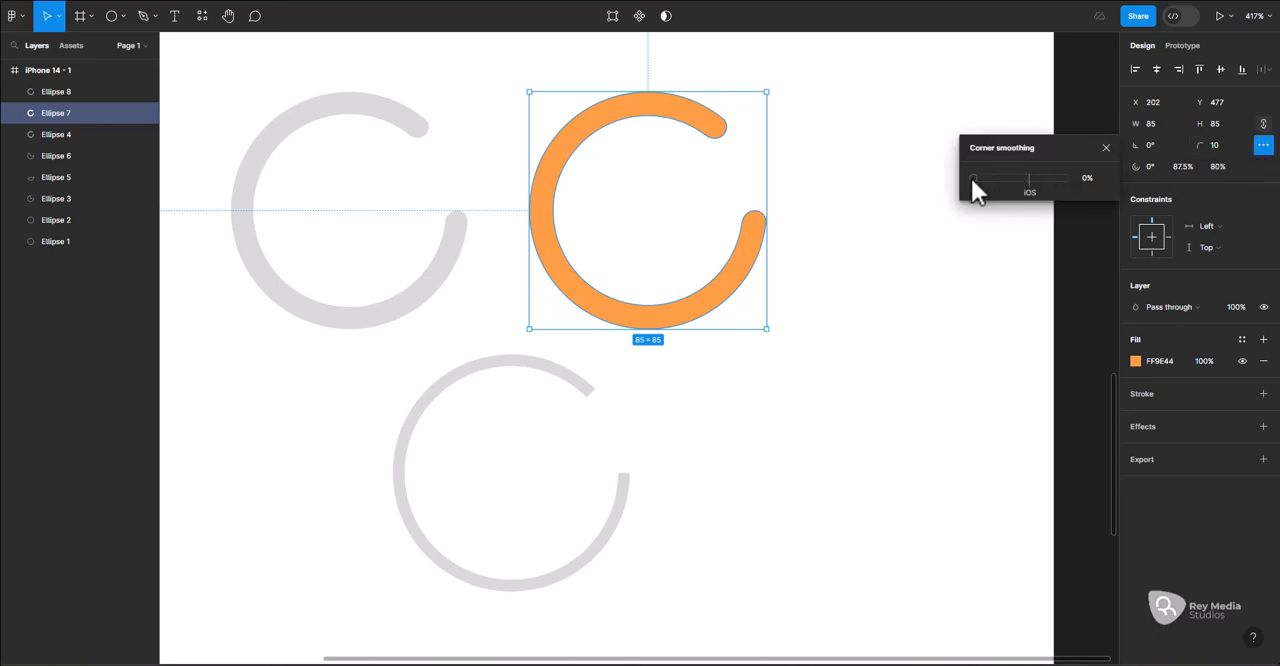
left_click_drag(973, 178, 1036, 178)
left_click_drag(1036, 178, 1023, 178)
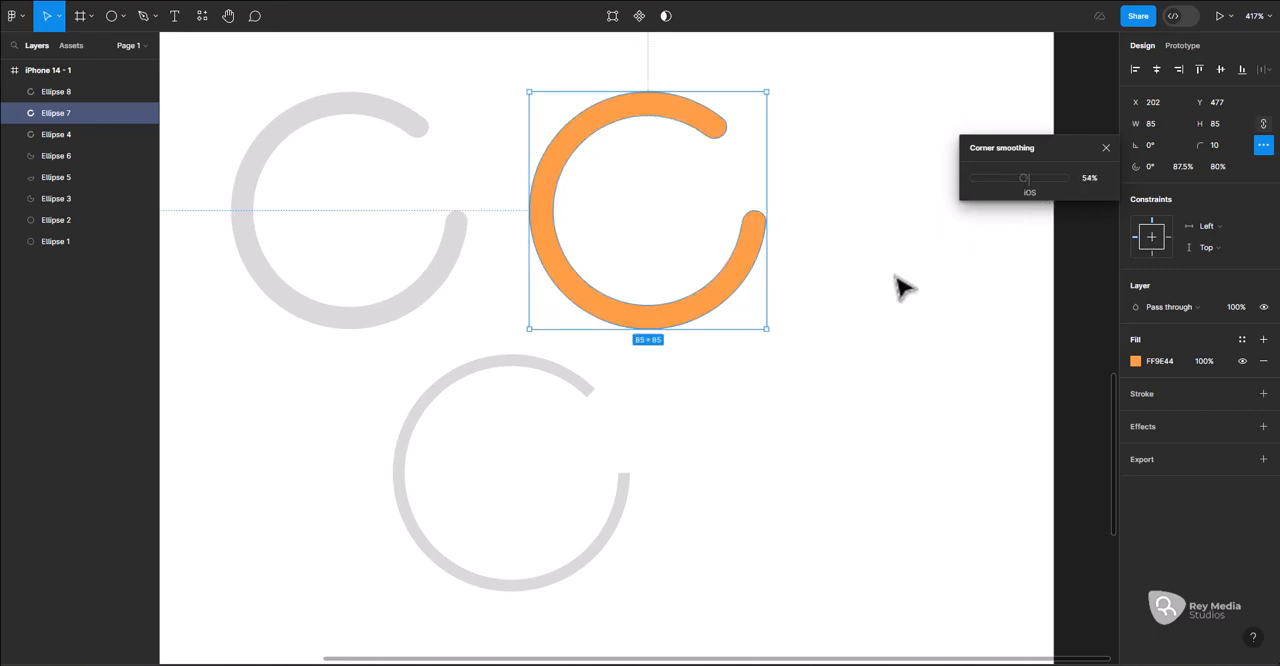
left_click(845, 338)
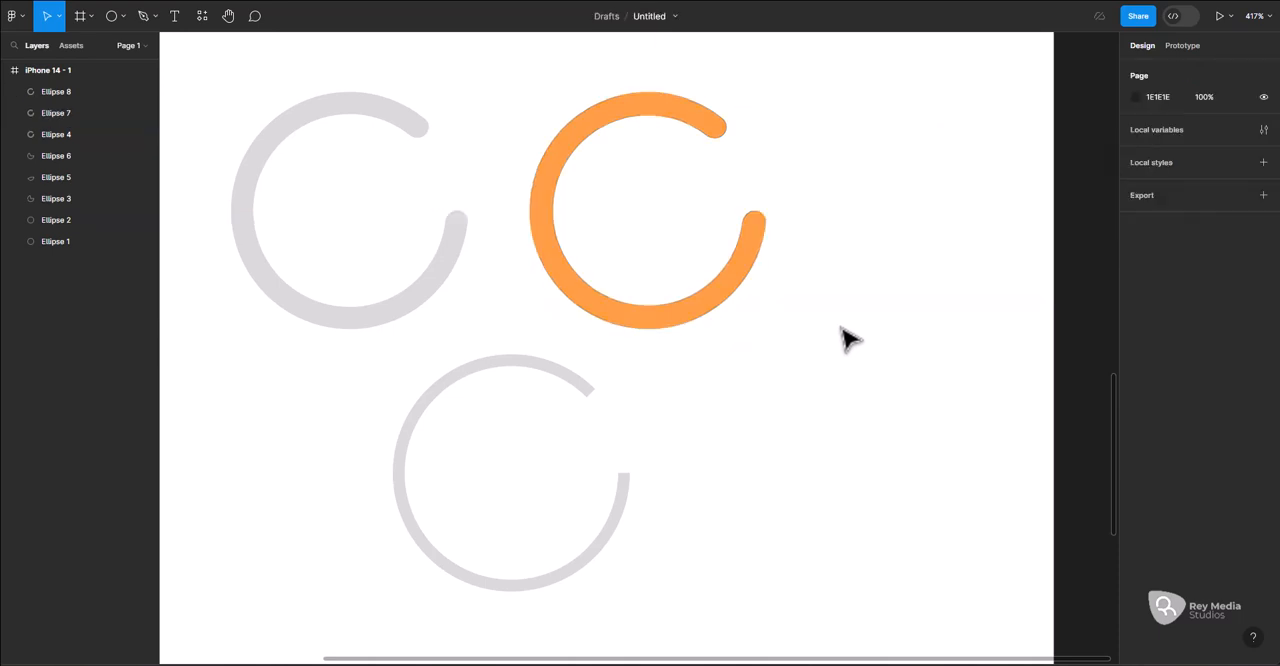
Set the start angle of the orange ring's arc to 20°
left_click(674, 318)
left_click(1157, 168)
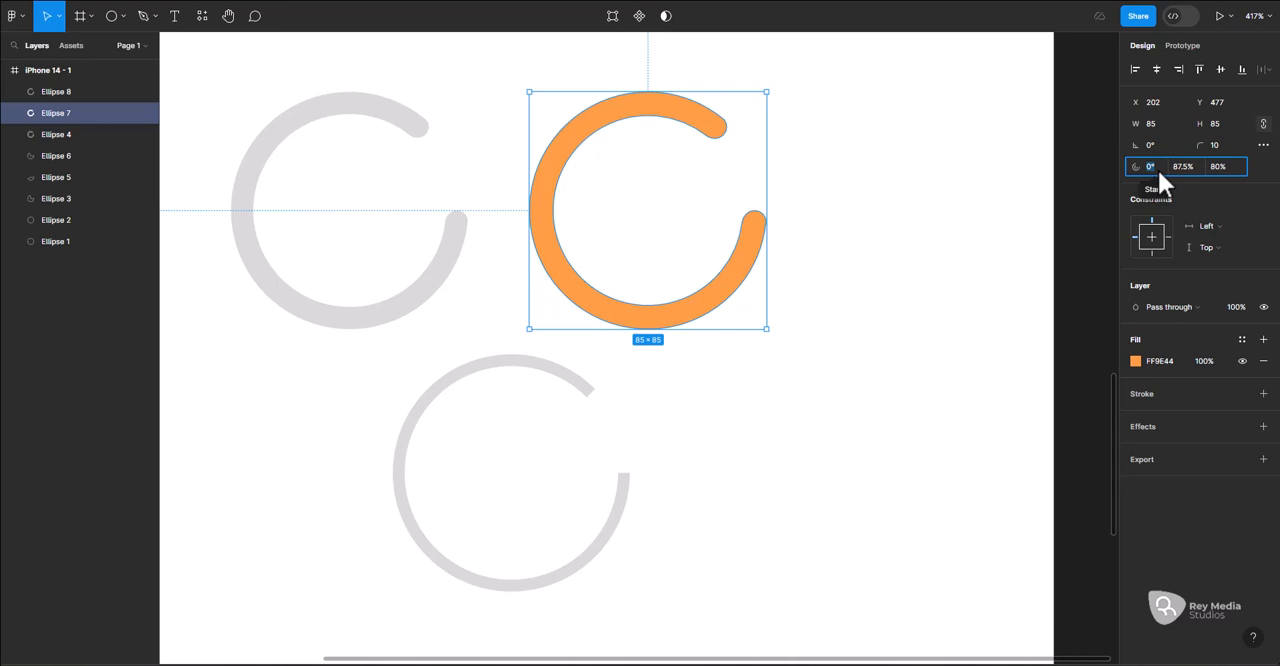
type("20")
key("Return")
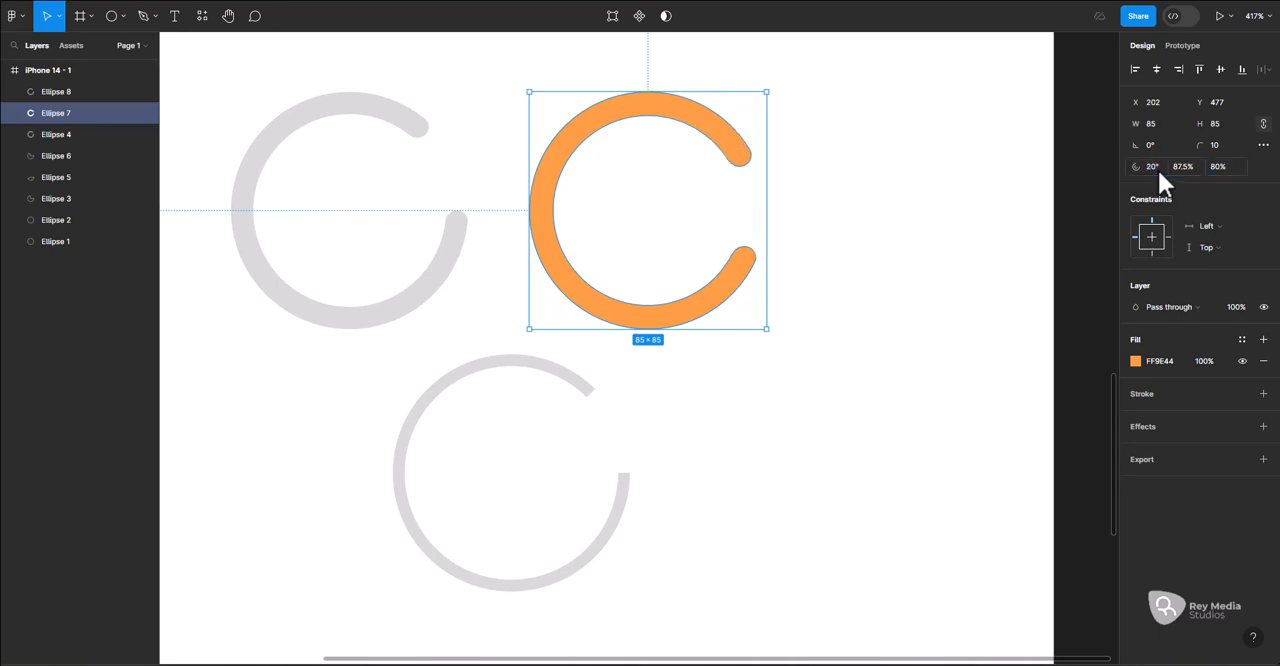
left_click(877, 296)
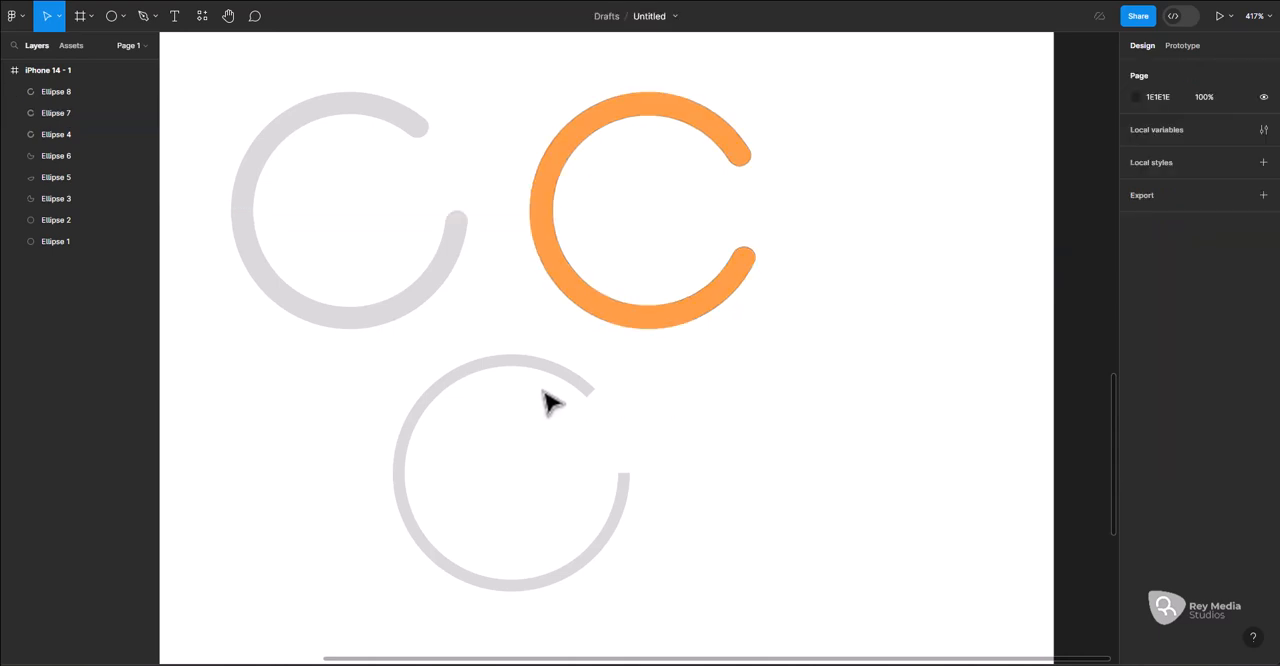
Round the lower ring's ends with a corner radius of 4 and fill the ring with red
left_click(585, 389)
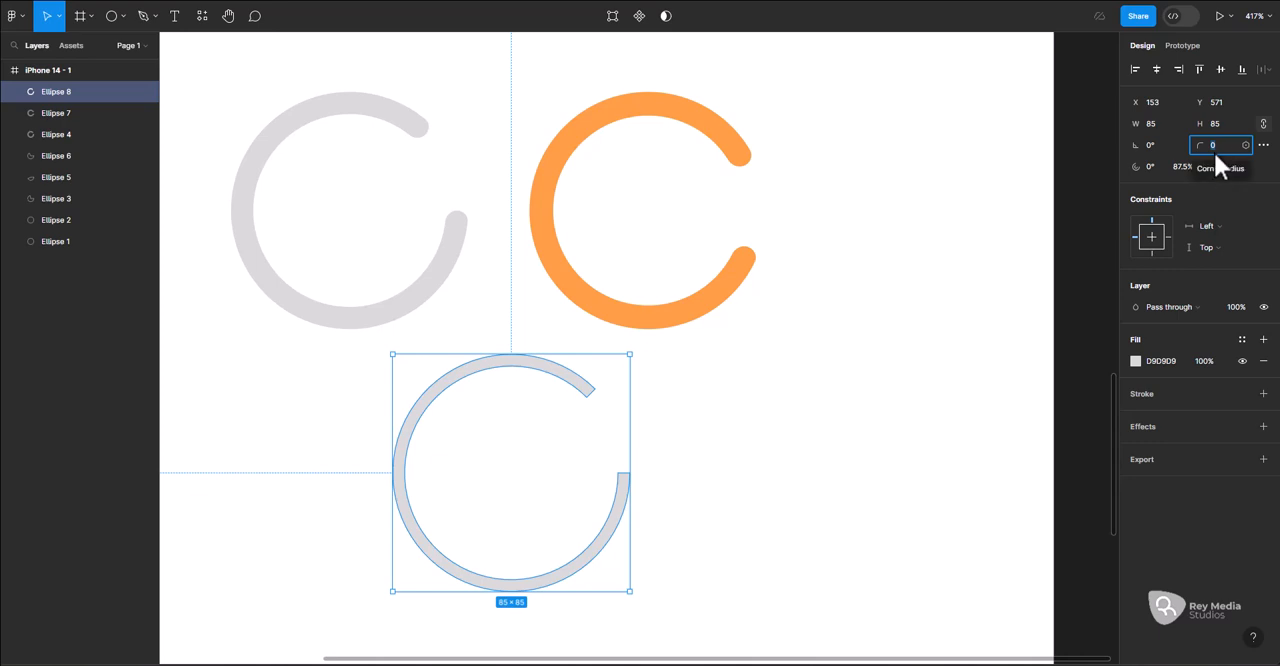
key("Return")
left_click(1136, 358)
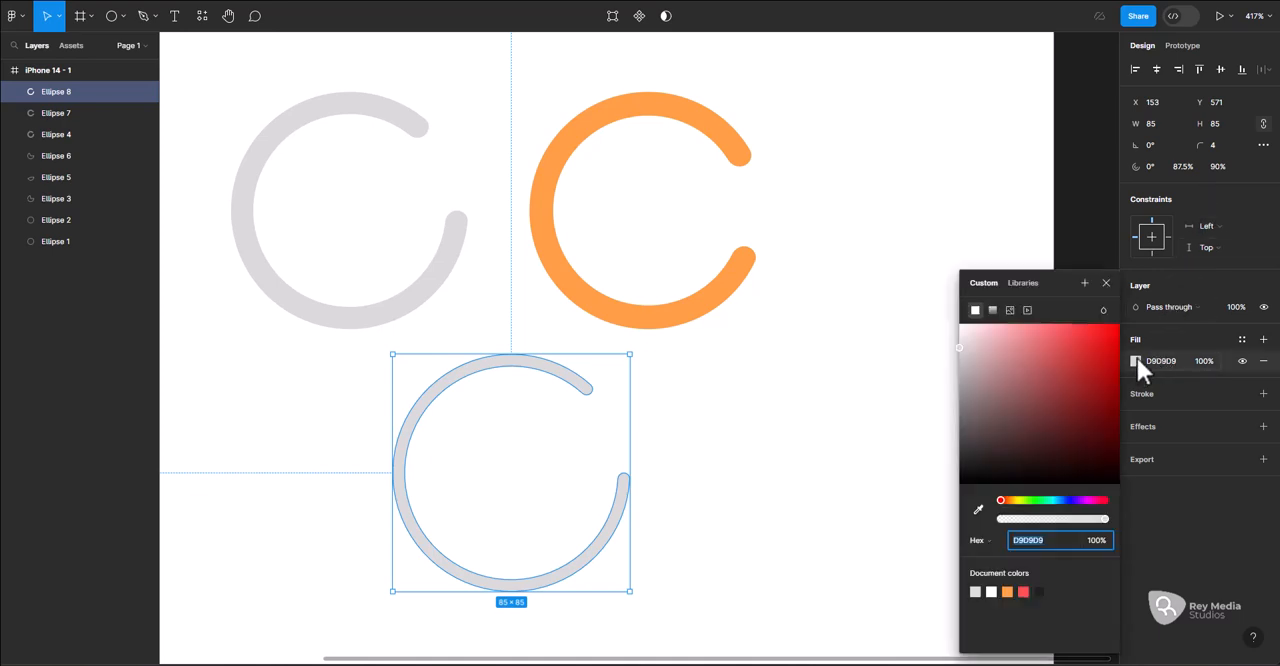
mouse_move(1067, 328)
left_mouse_down()
mouse_move(1040, 330)
mouse_move(1073, 331)
left_mouse_up()
left_click(657, 431)
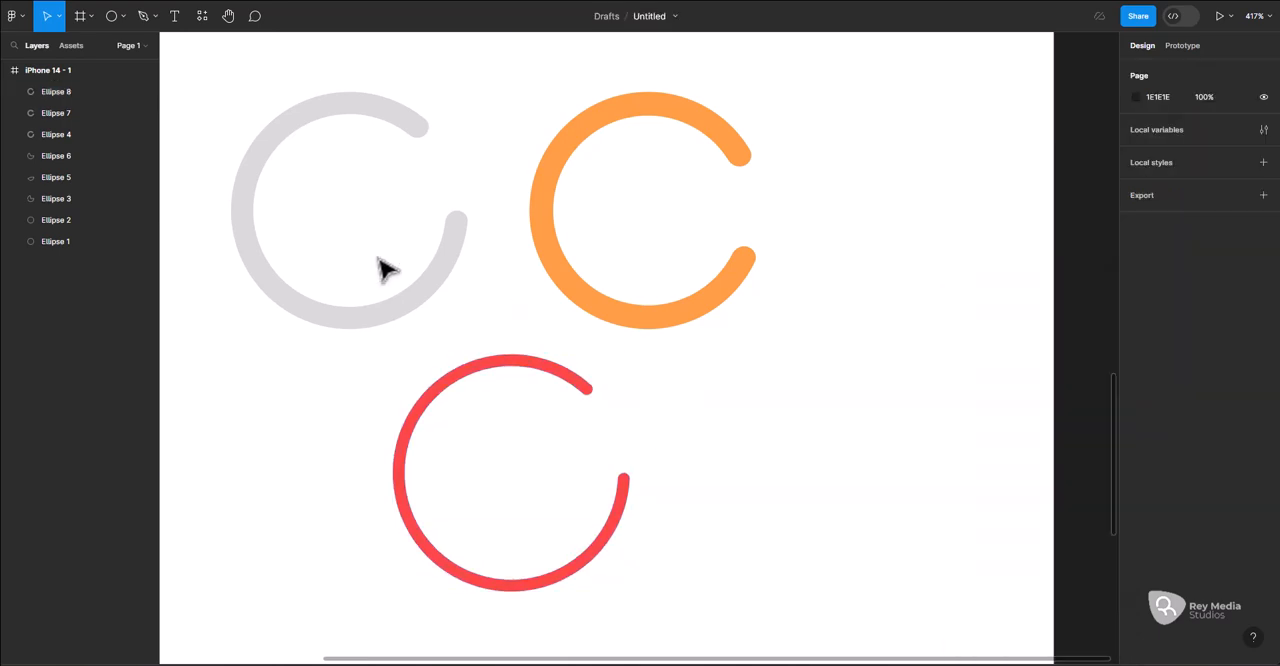
Change the upper-left ring's fill to the green 29FFA5
left_click(395, 285)
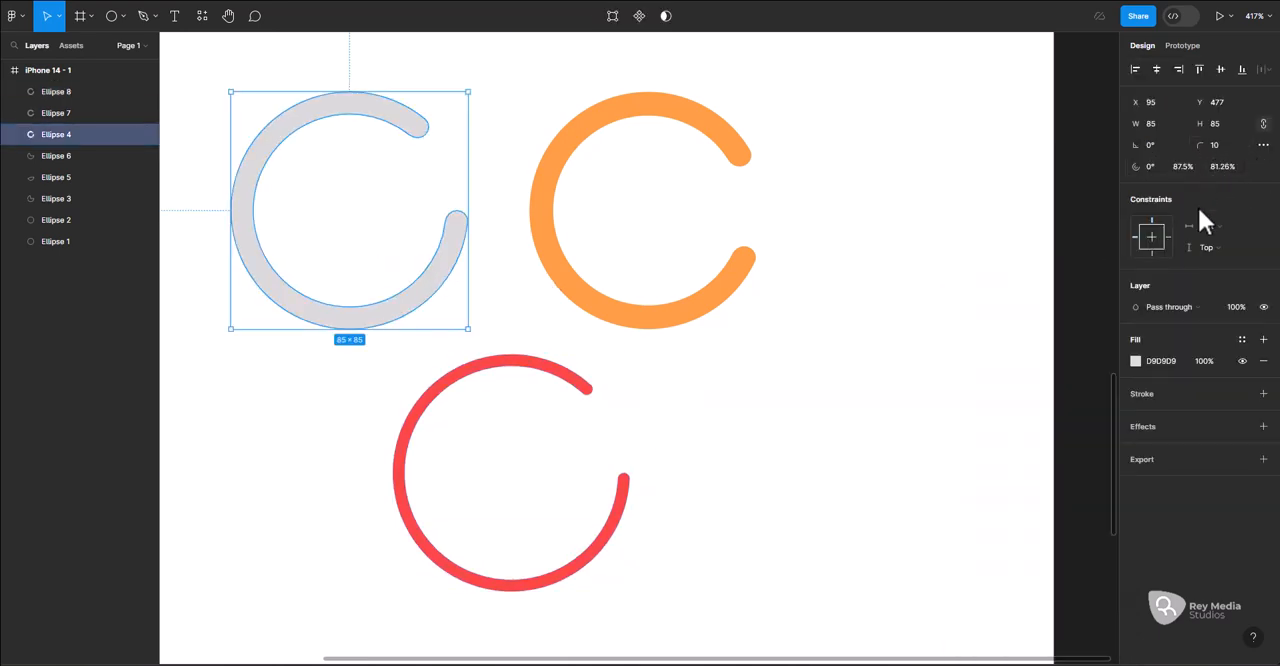
left_click(1135, 361)
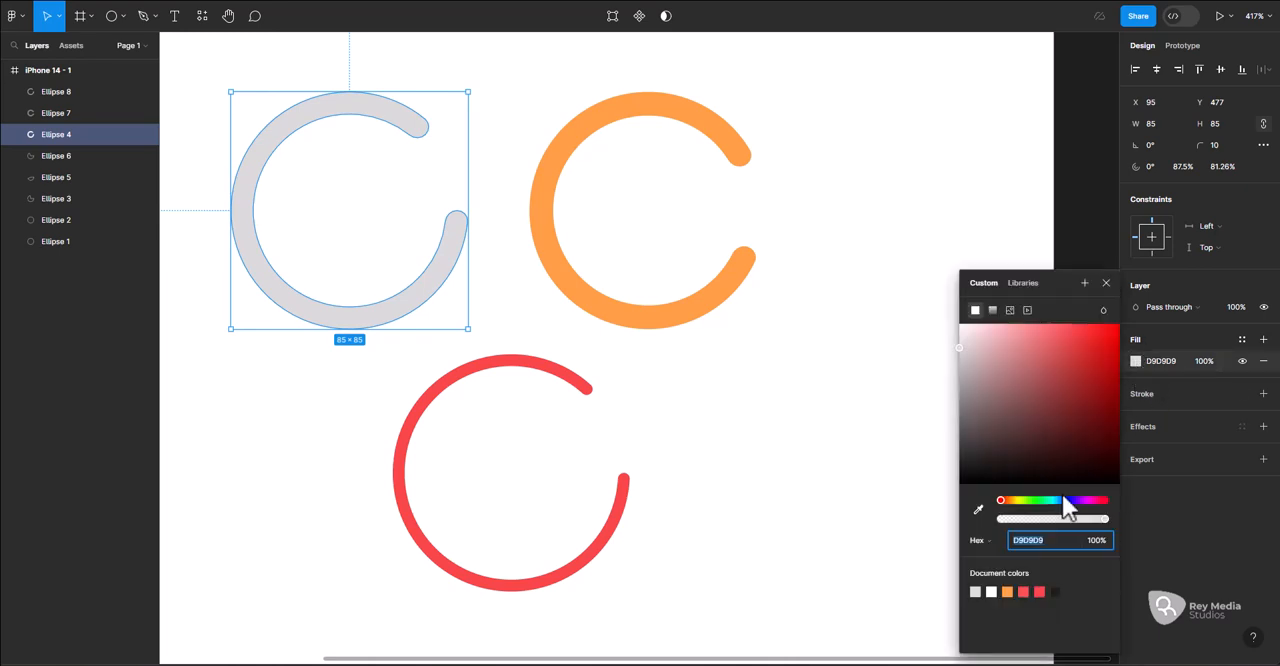
left_click_drag(1062, 494, 1046, 495)
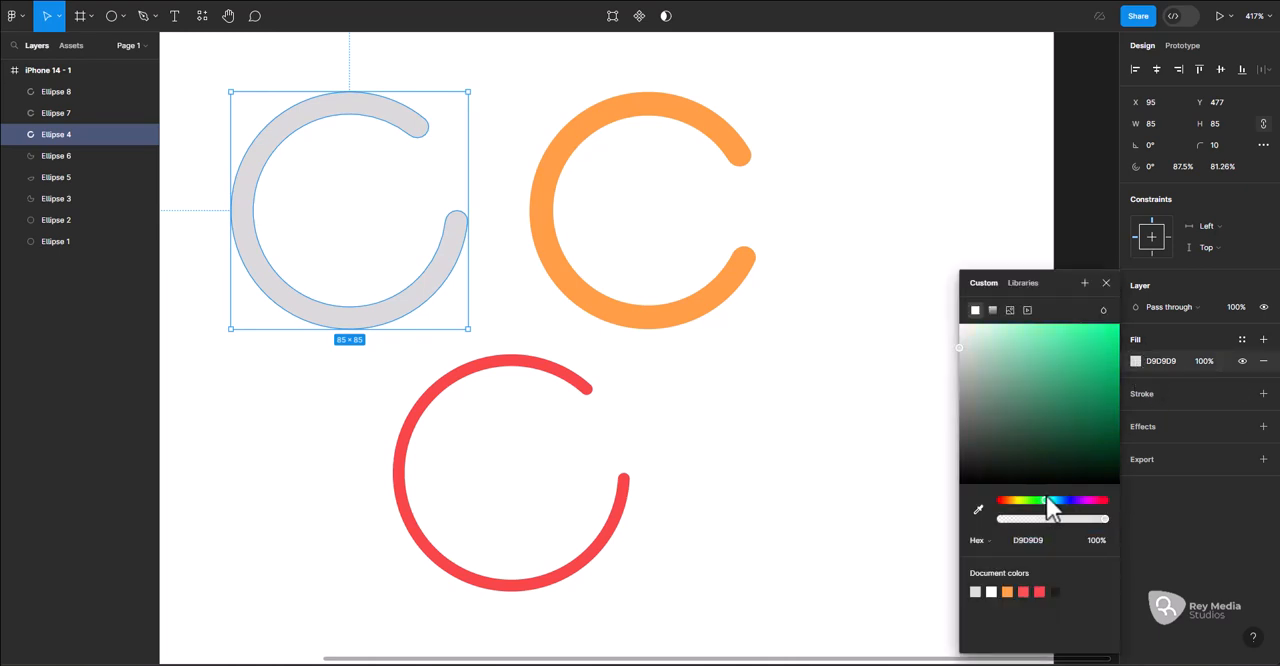
left_click(1077, 324)
mouse_move(1079, 322)
left_mouse_down()
mouse_move(1114, 321)
mouse_move(1094, 321)
left_mouse_up()
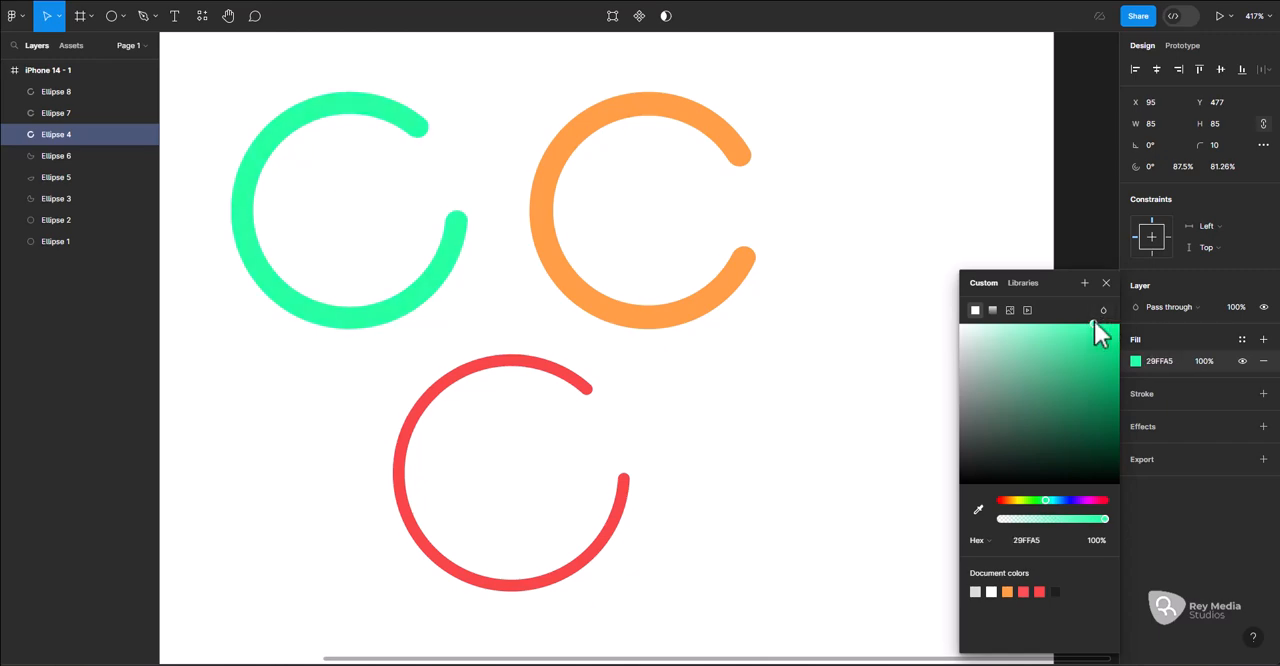
Shrink the green ring to about 65 × 65 and the red ring to about 47 × 47, nesting both inside the orange ring
left_click(883, 380)
left_click_drag(275, 80, 728, 488)
left_click(607, 336)
left_click(457, 214)
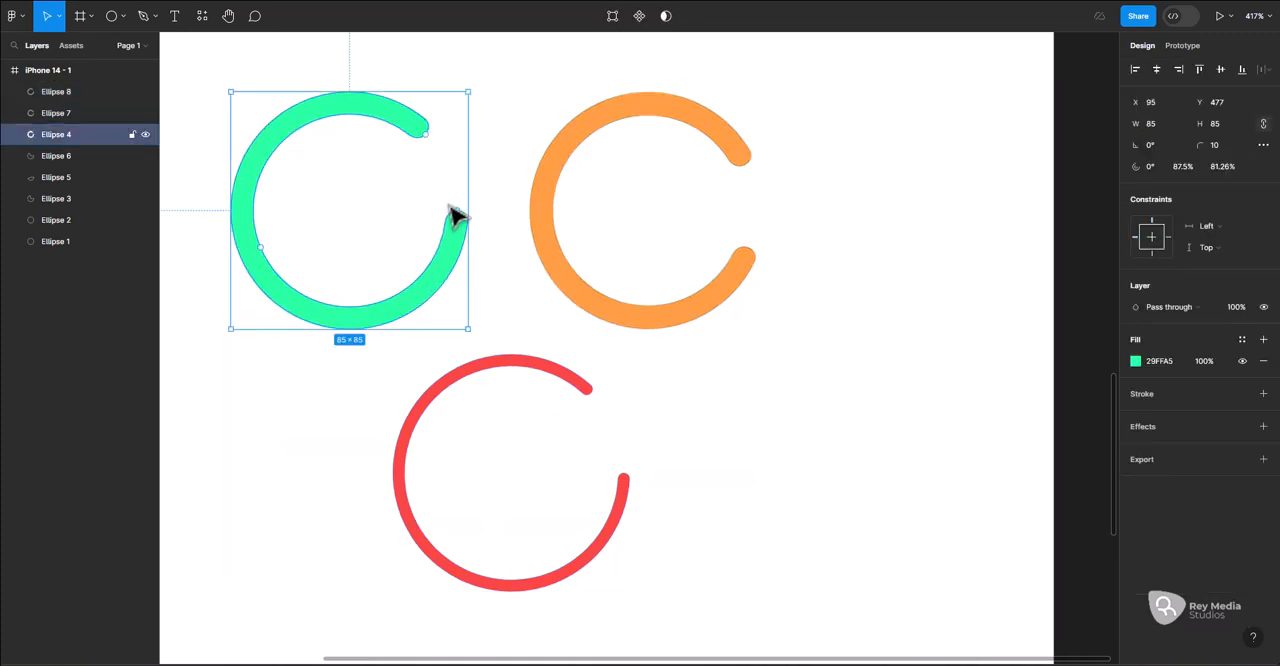
key("alt")
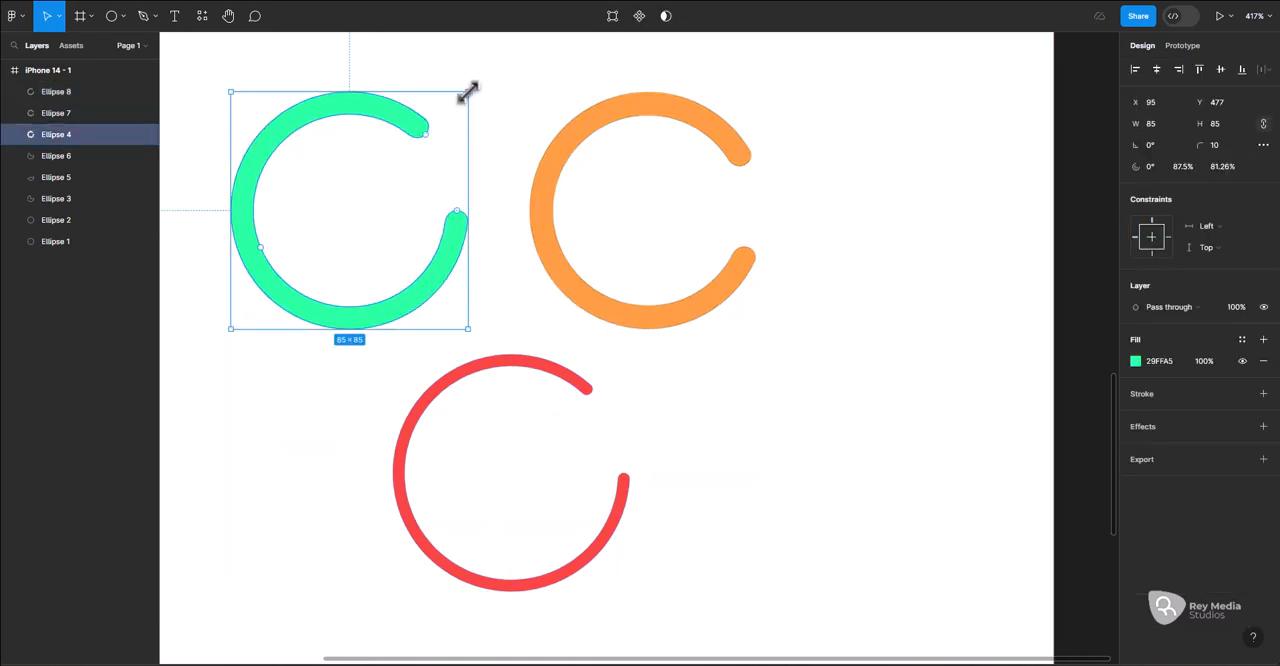
left_click_drag(468, 92, 697, 157)
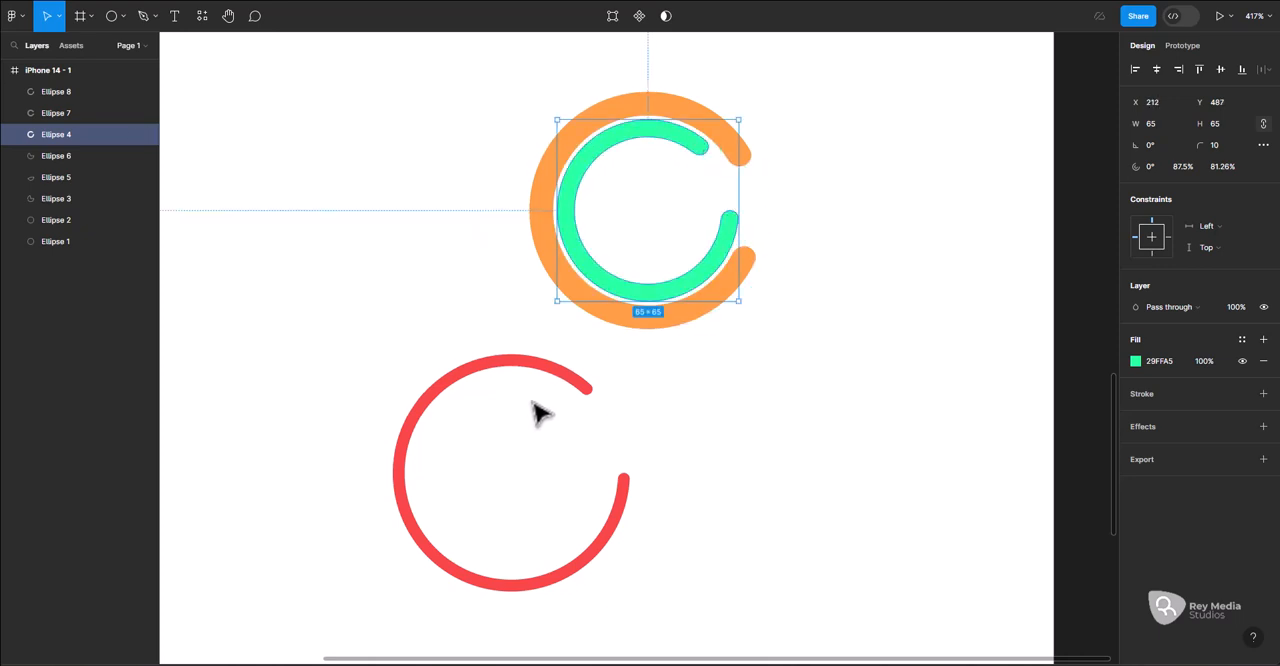
left_click(593, 388)
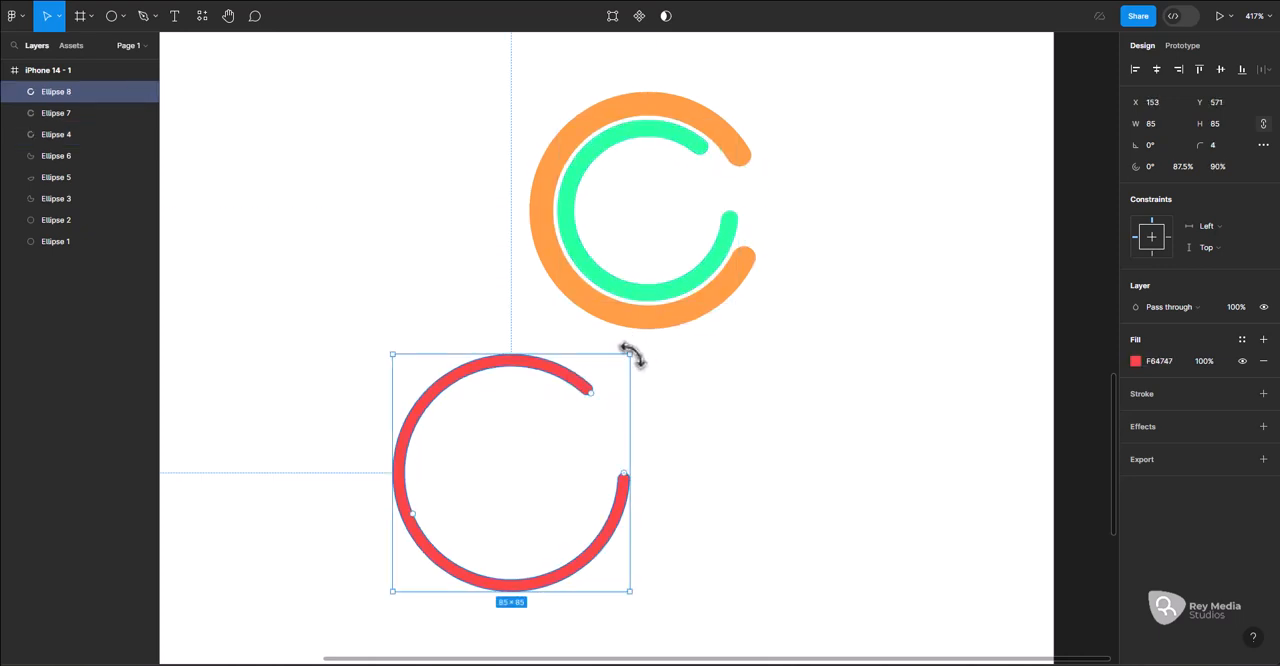
left_click_drag(630, 353, 714, 135)
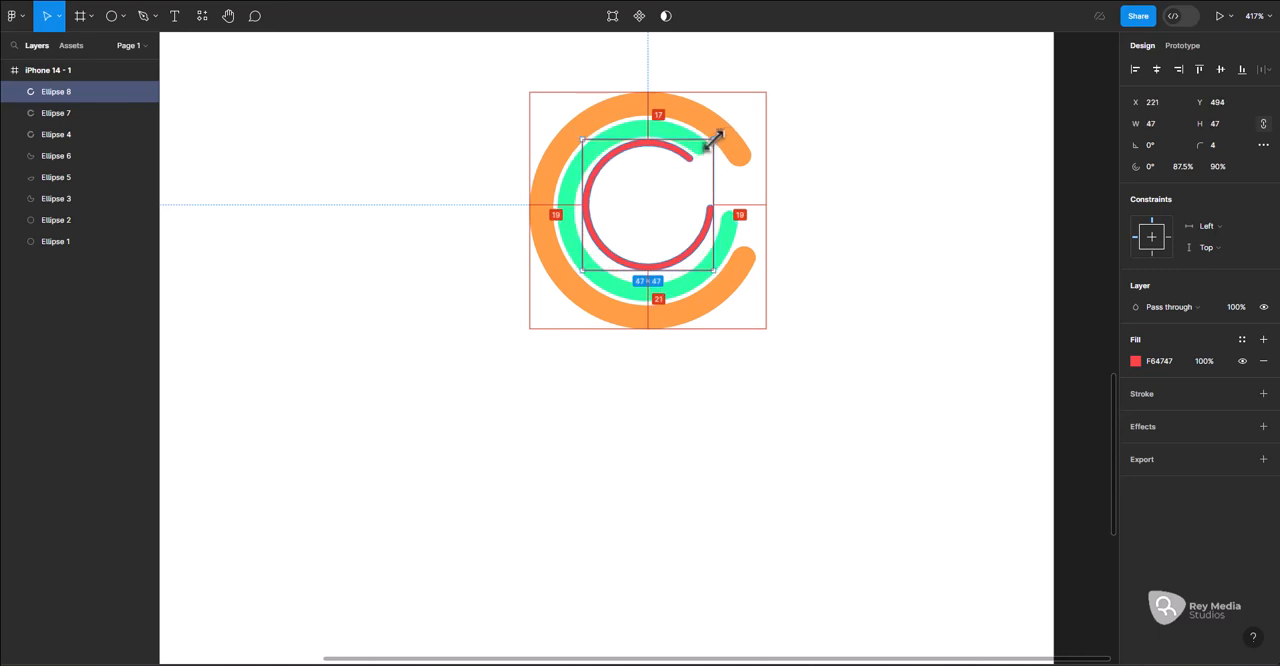
Align the centres of the orange, green and red rings horizontally and vertically so they are concentric
left_click_drag(539, 120, 642, 198)
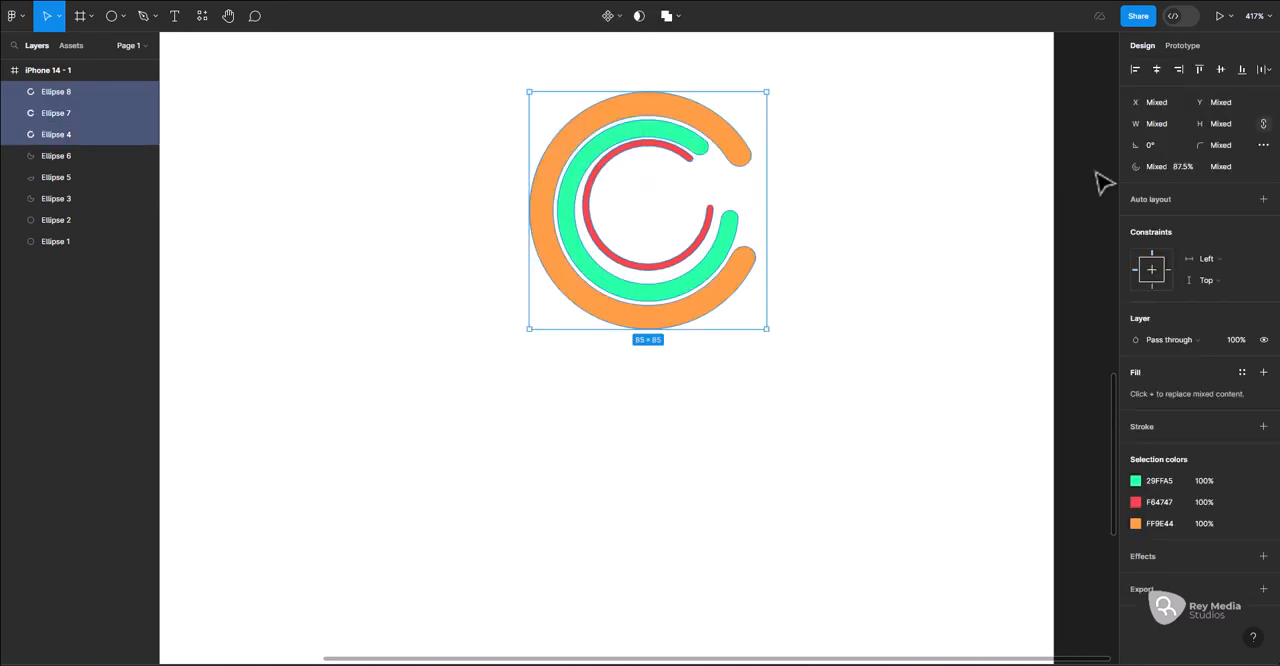
left_click(1267, 72)
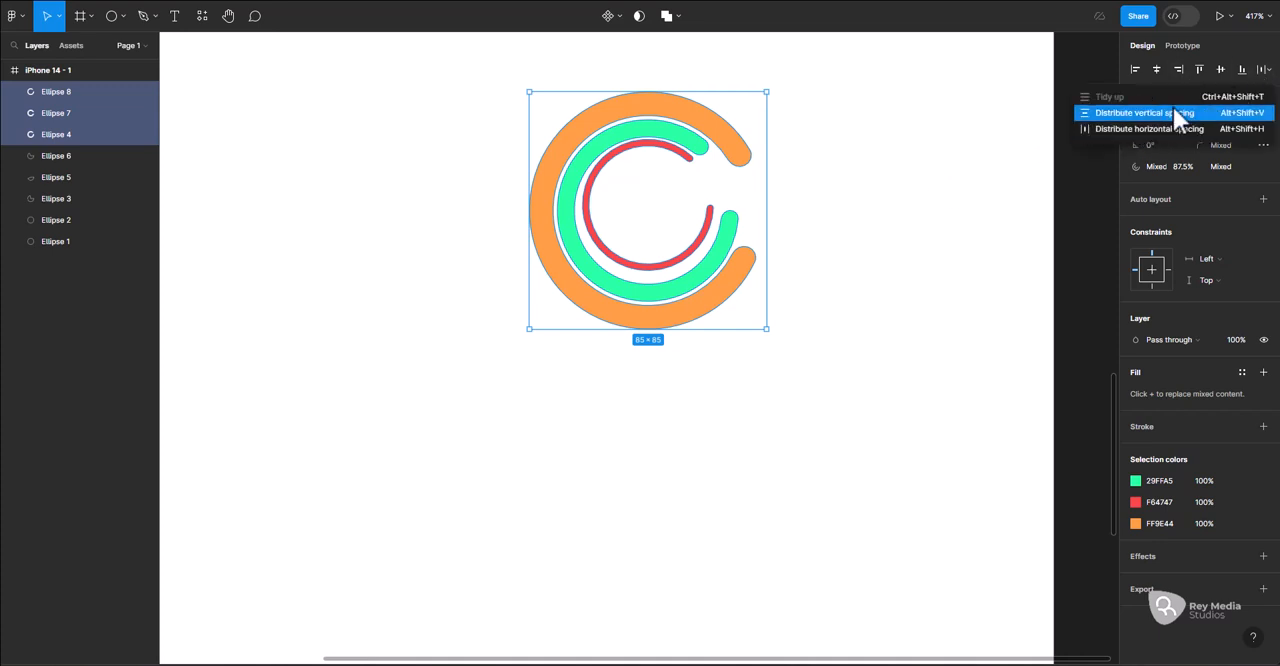
left_click(1160, 68)
left_click(1221, 70)
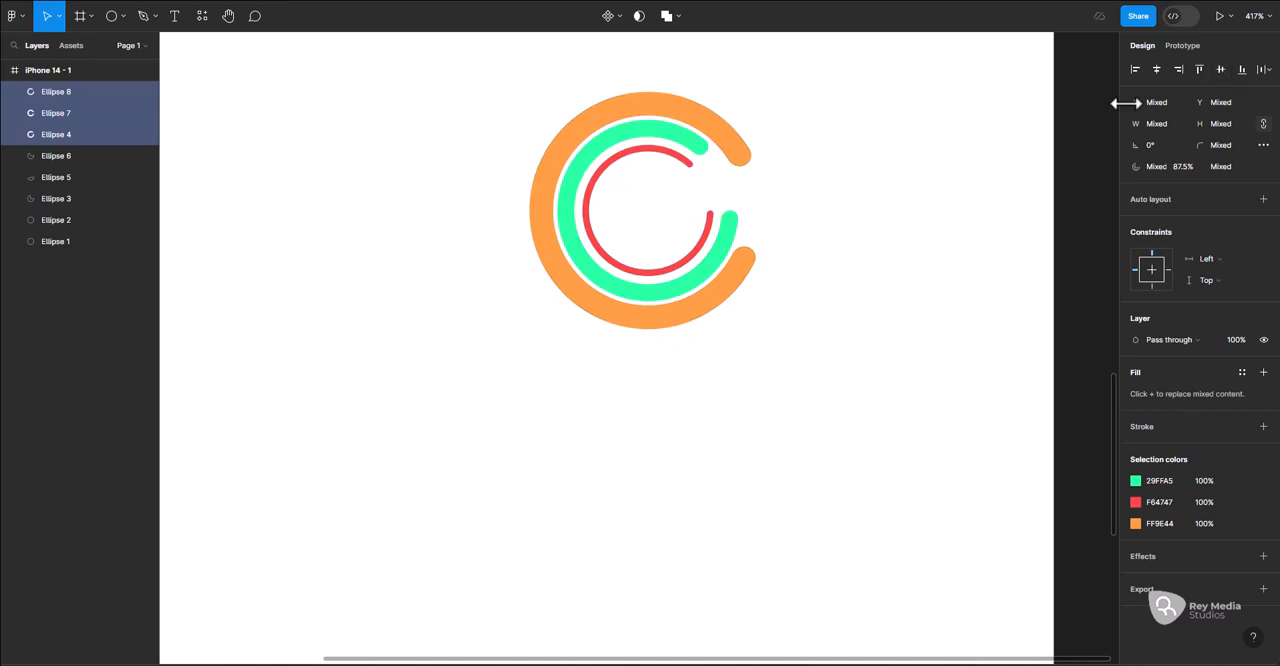
left_click(822, 215)
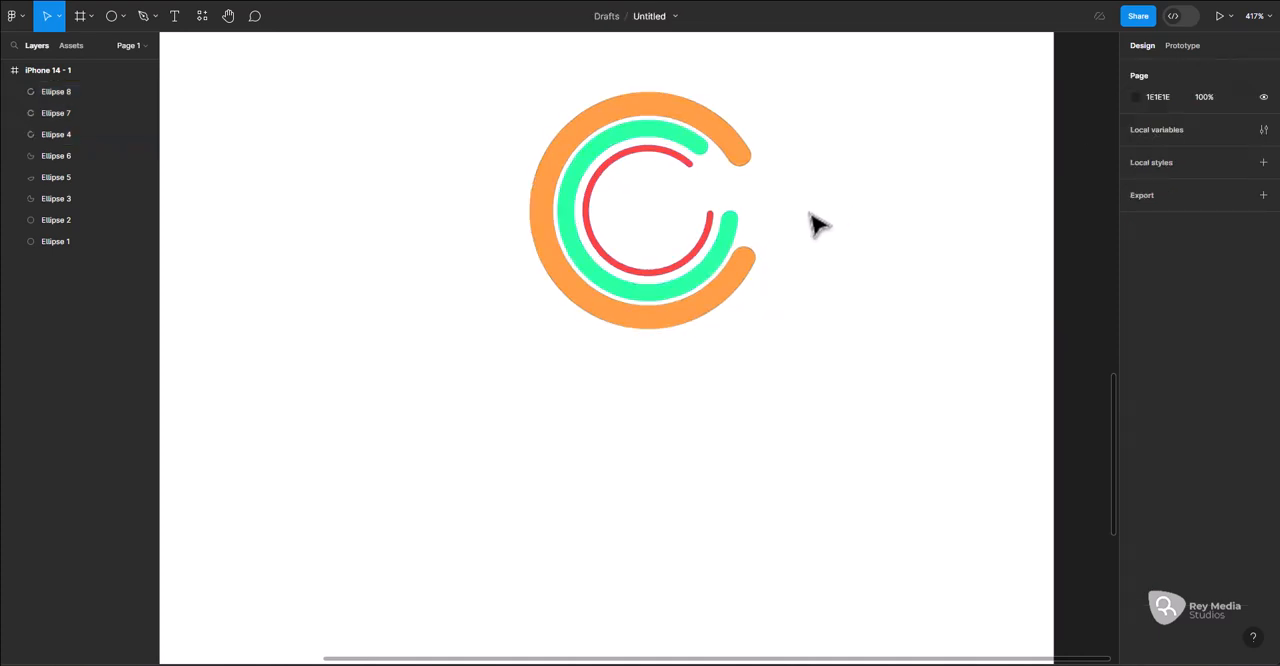
Scale the green and red rings together about their centre to about 61 × 61, and shrink the red ring to about 43 × 43
left_click(705, 160)
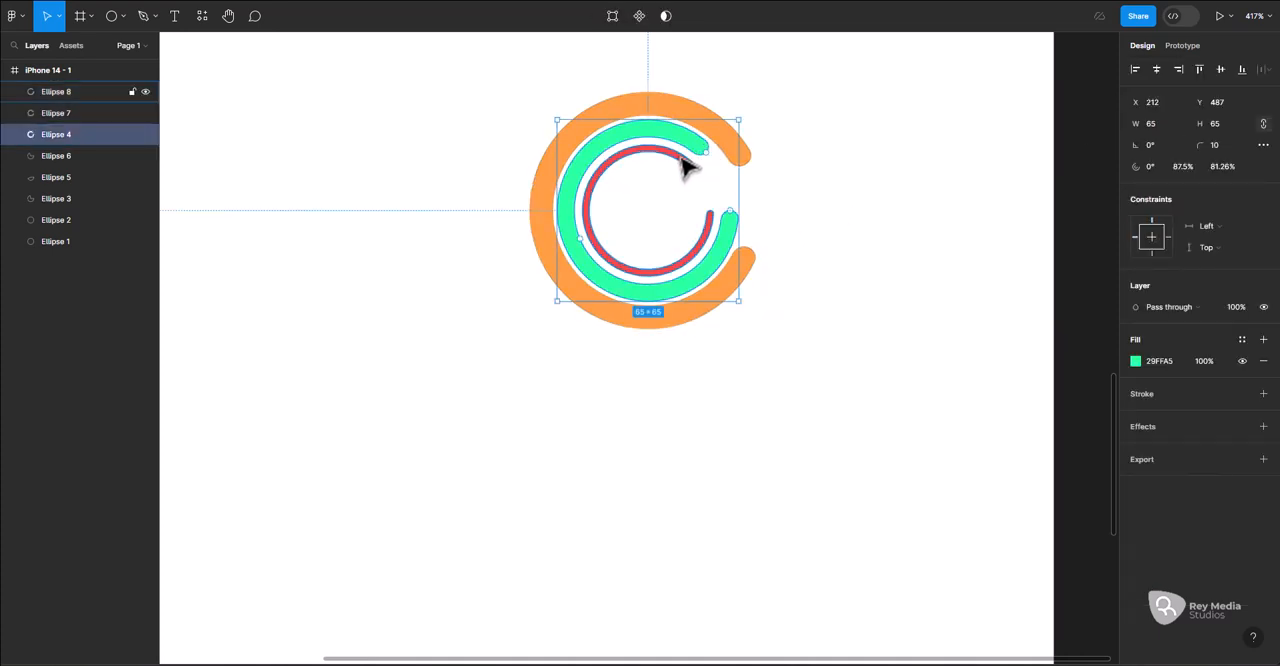
left_click(689, 165, "shift")
left_click_drag(737, 120, 731, 126)
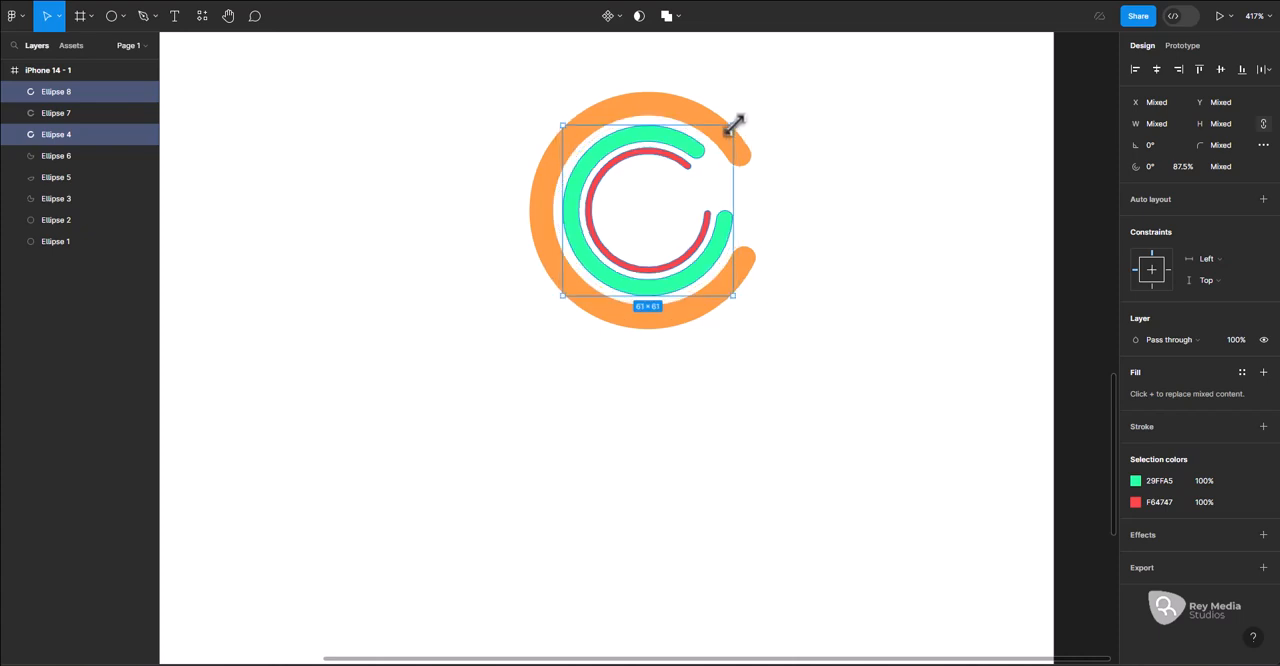
left_click(752, 168)
left_click(689, 165)
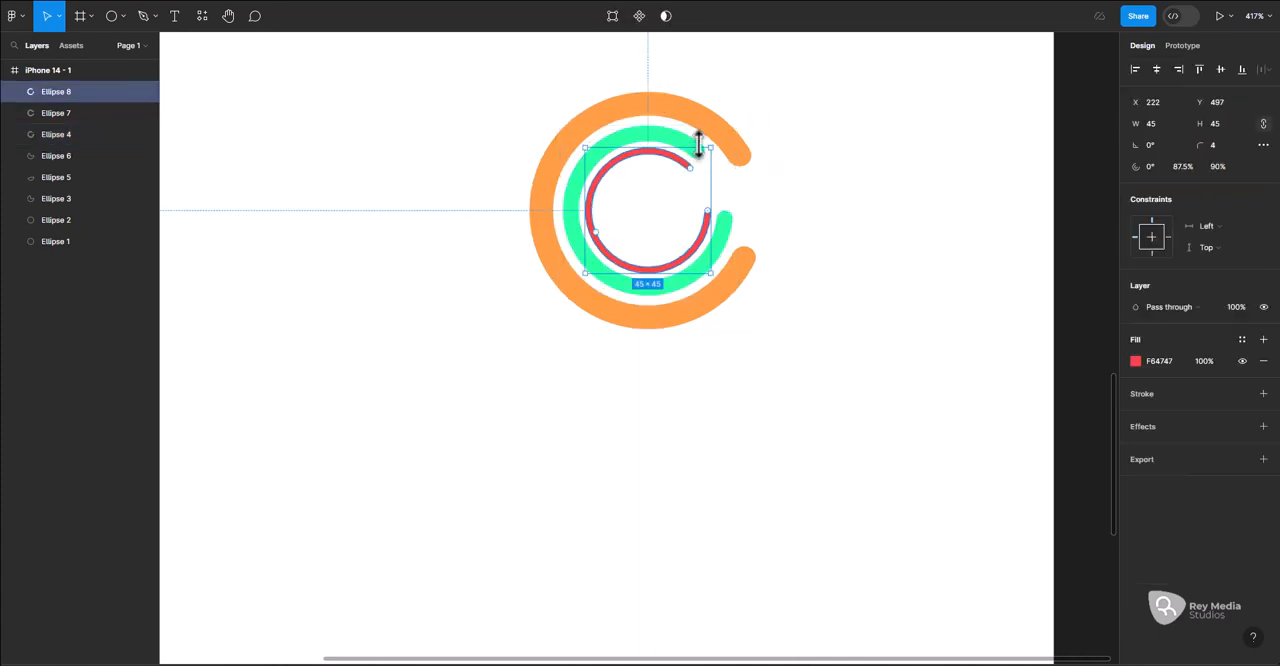
left_click_drag(713, 147, 655, 163)
key("ctrl+z")
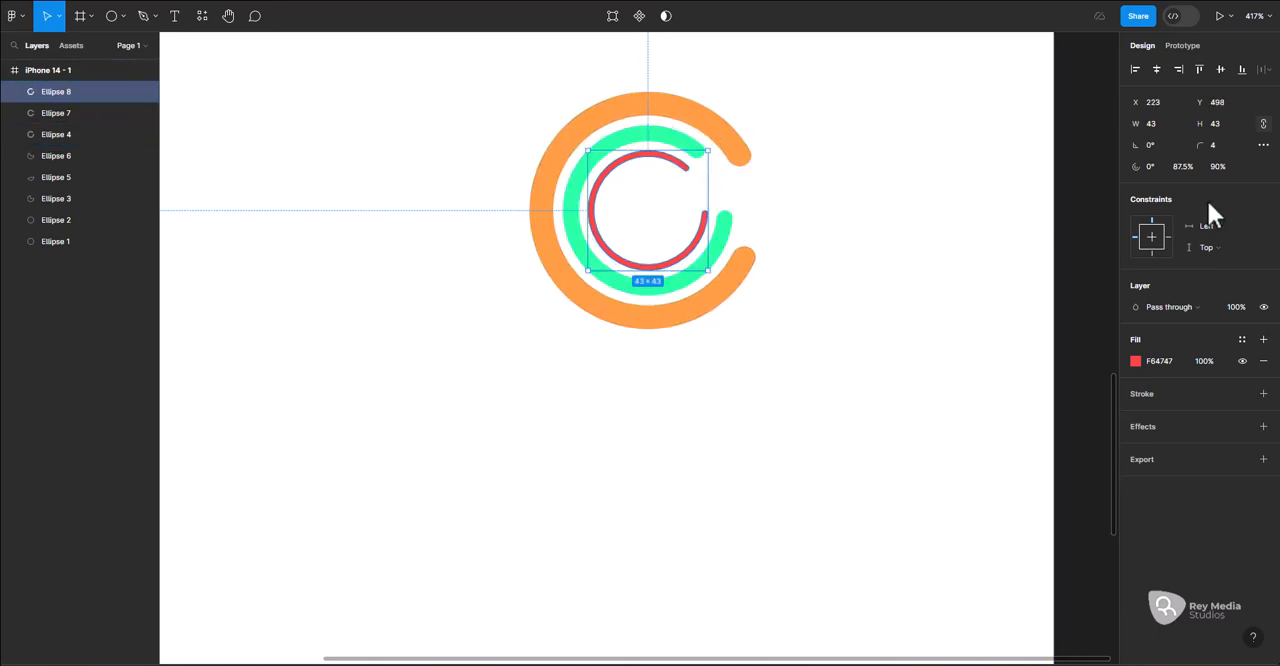
Set the start angle of the red ring's arc to -20° and change it to -80°
left_click(1150, 167)
type("-20")
key("Return")
left_click(1153, 166)
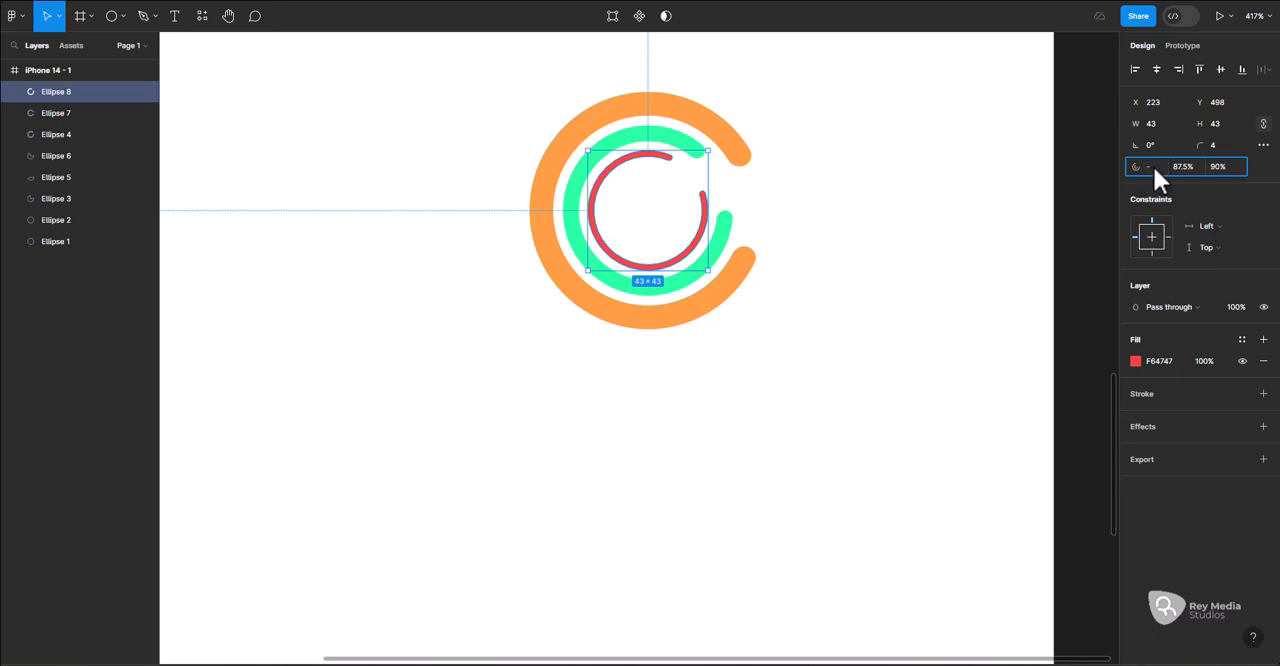
type("-80")
key("Return")
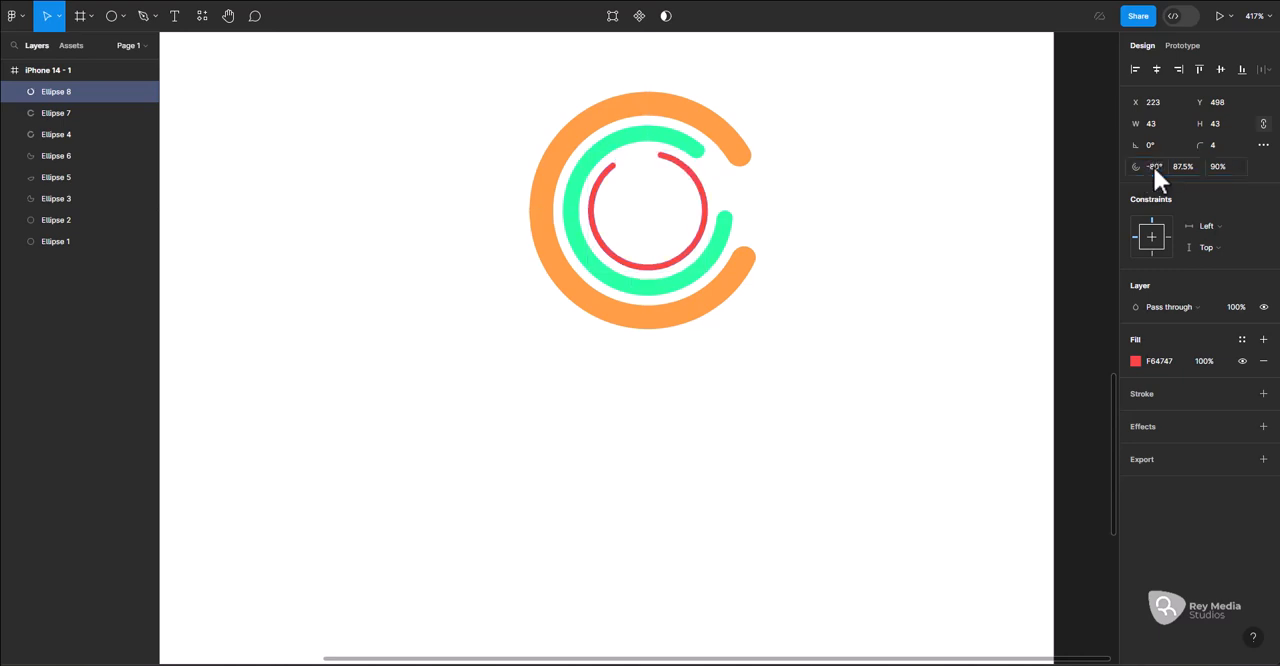
Rotate the green ring to 50° and change its rotation to 100°
left_click(729, 248)
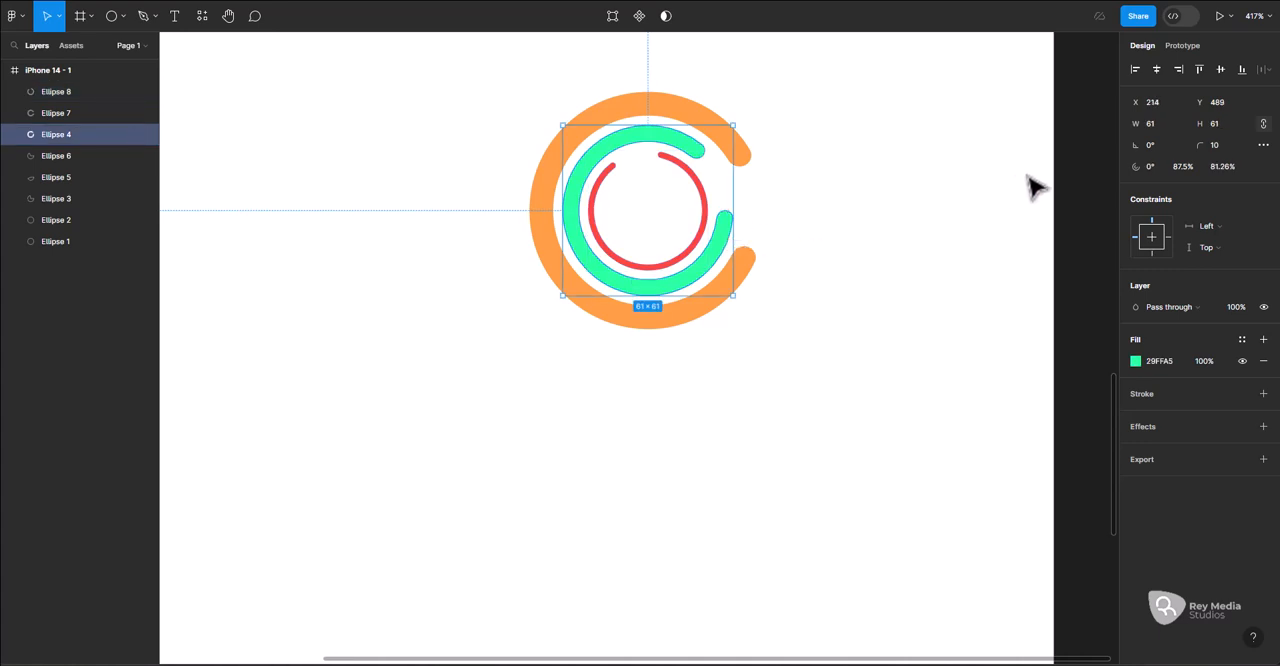
left_click(1154, 143)
type("50")
key("Return")
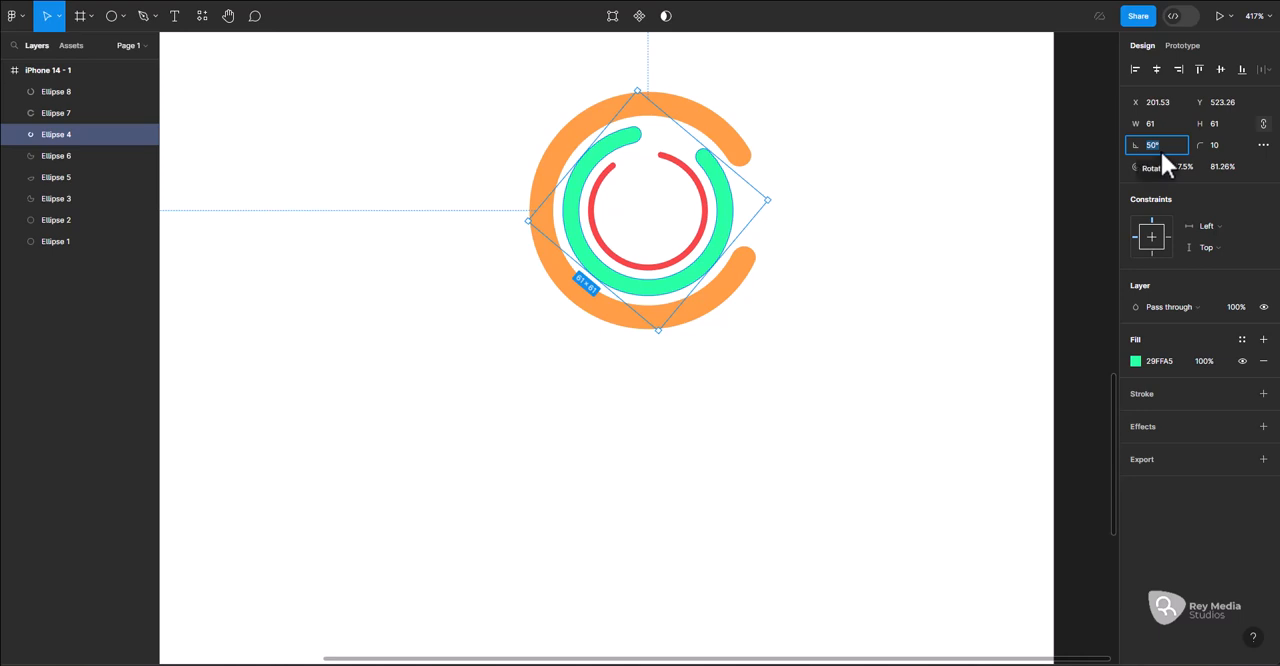
left_click(1160, 149)
type("100")
key("Return")
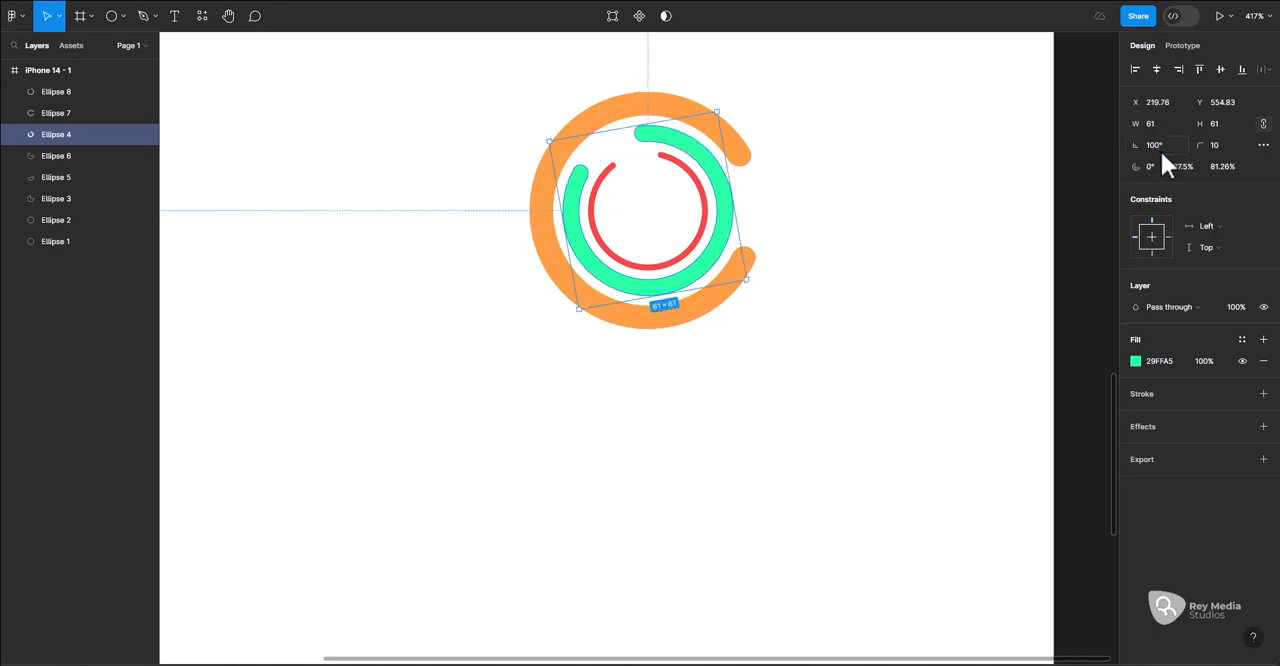
left_click(840, 301)
Select the three nested rings together, enlarge them to about 163 × 163 and place them below the pie shapes
scroll(763, 312, "down", 4)
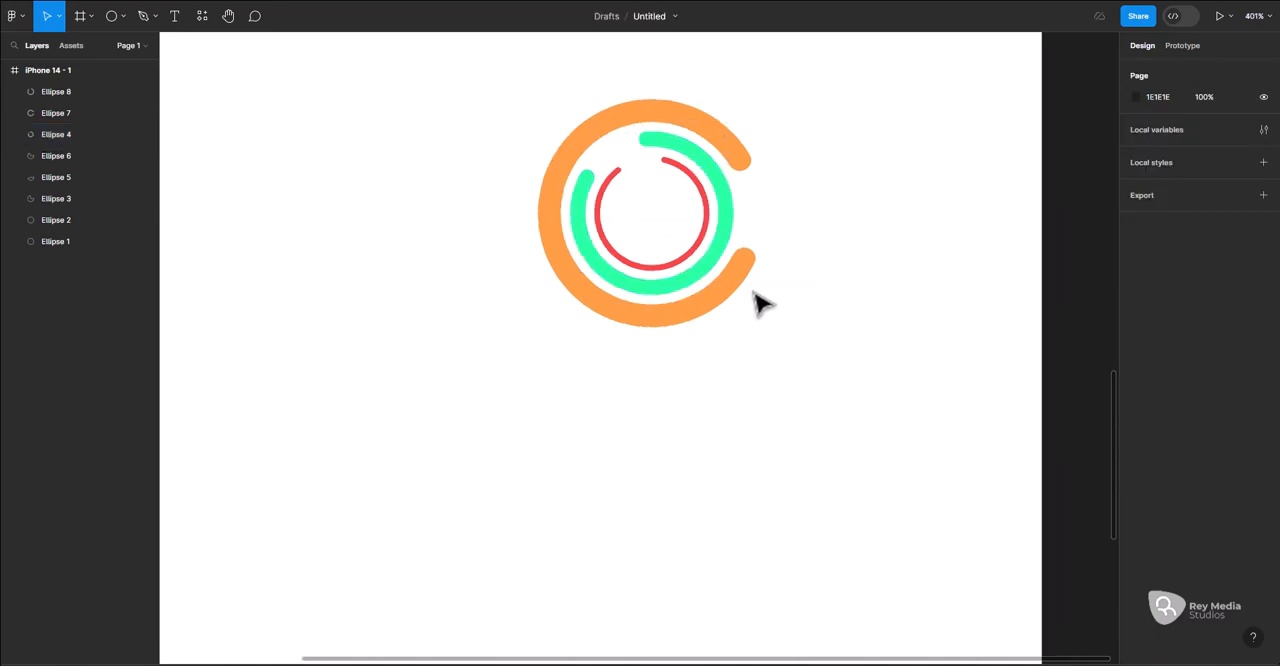
scroll(790, 318, "down", 3)
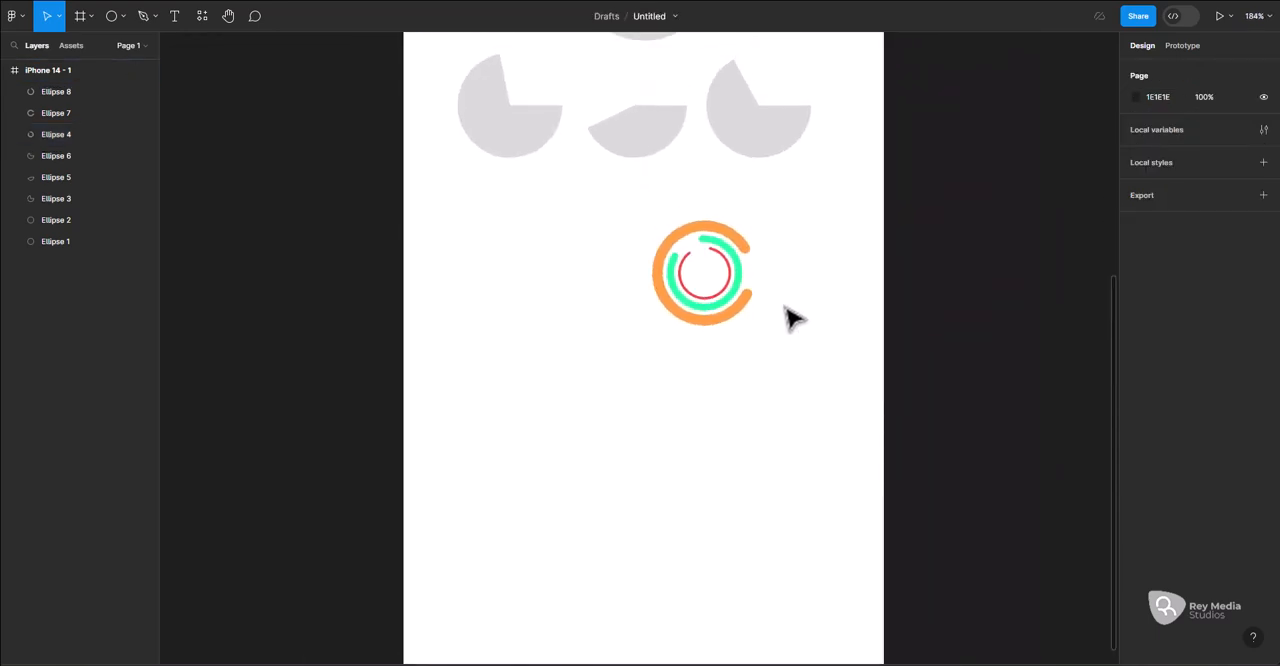
scroll(785, 313, "up", 2)
scroll(745, 286, "up", 1)
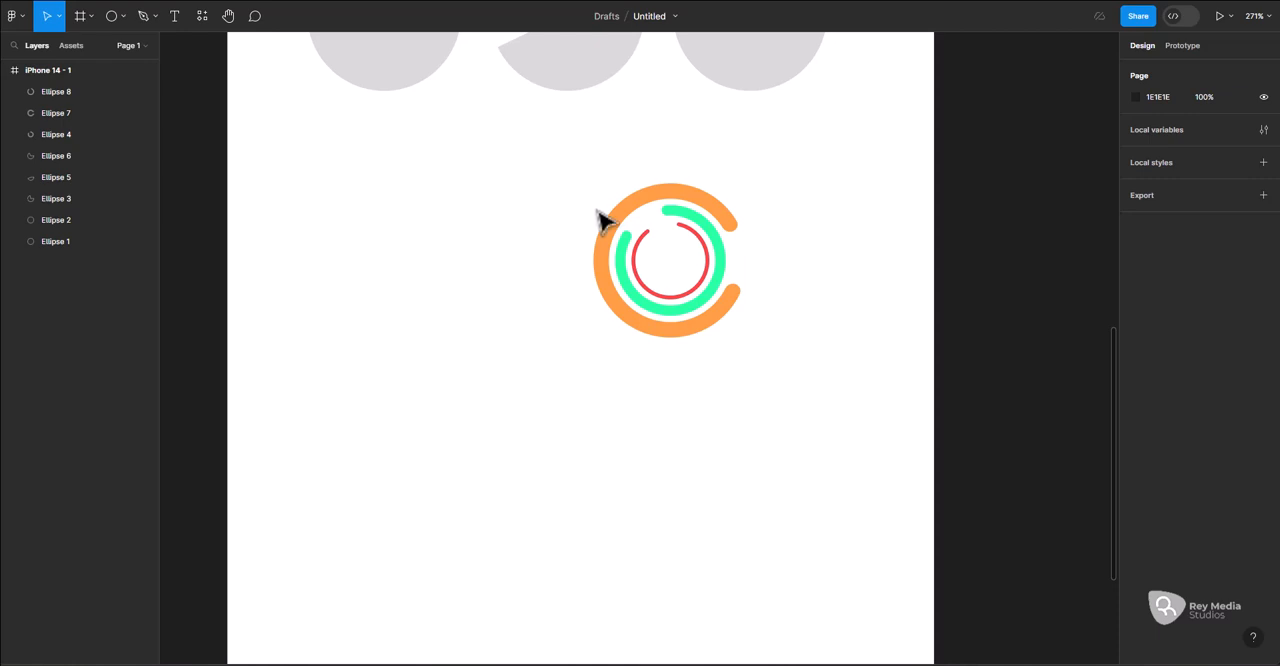
scroll(640, 209, "up", 3)
left_click_drag(598, 272, 787, 484)
left_click_drag(748, 446, 818, 505)
left_click_drag(777, 286, 700, 330)
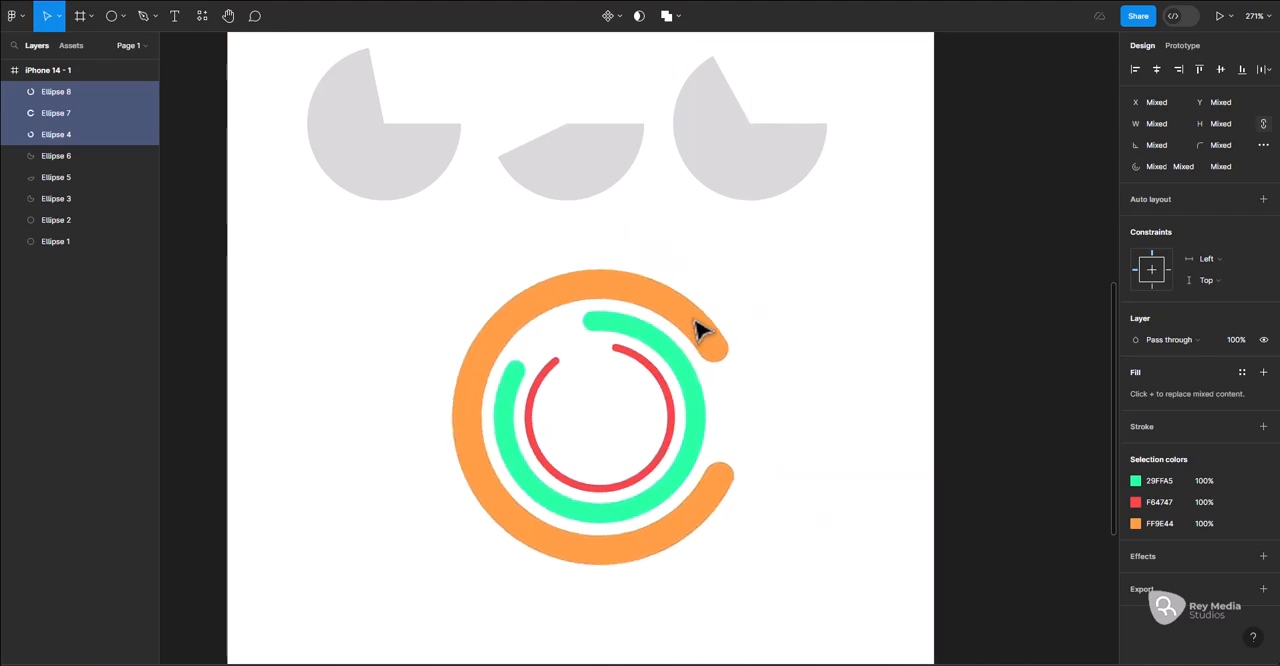
scroll(700, 328, "up", 2)
scroll(698, 318, "down", 1)
scroll(688, 290, "down", 6)
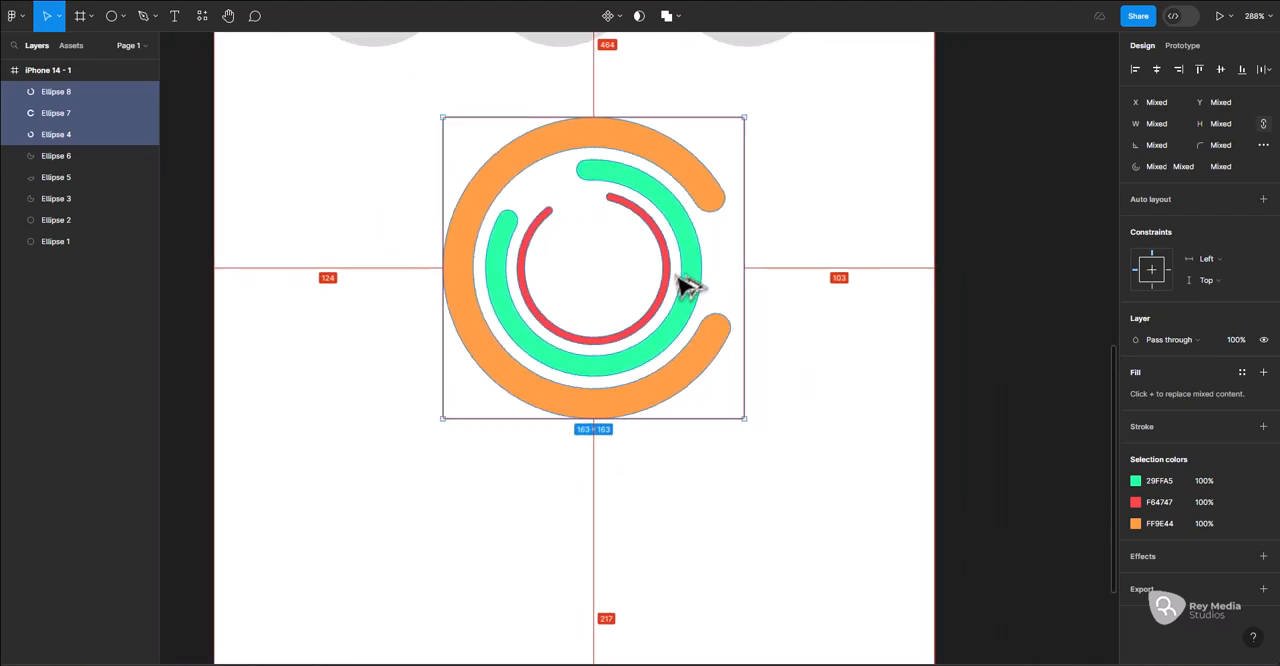
Switch the fill of the solid red circle at the upper end of the frame from solid colour to image
scroll(680, 280, "up", 1)
scroll(680, 280, "up", 5)
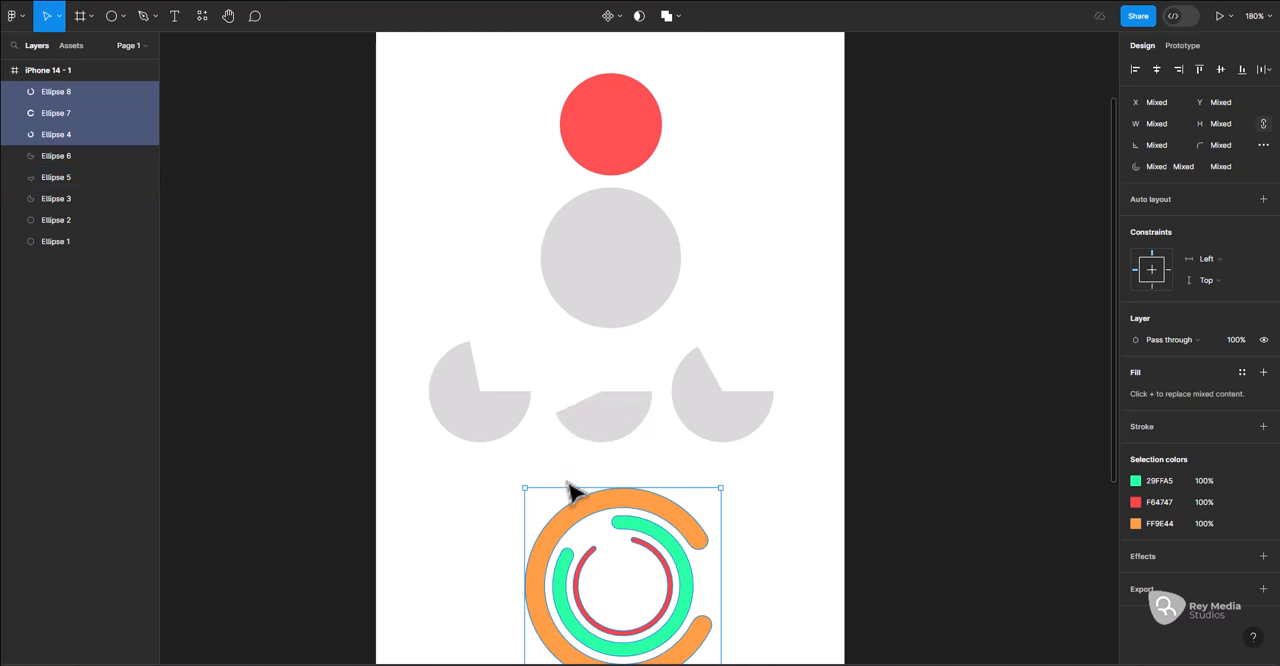
scroll(605, 510, "down", 1)
scroll(594, 488, "up", 3)
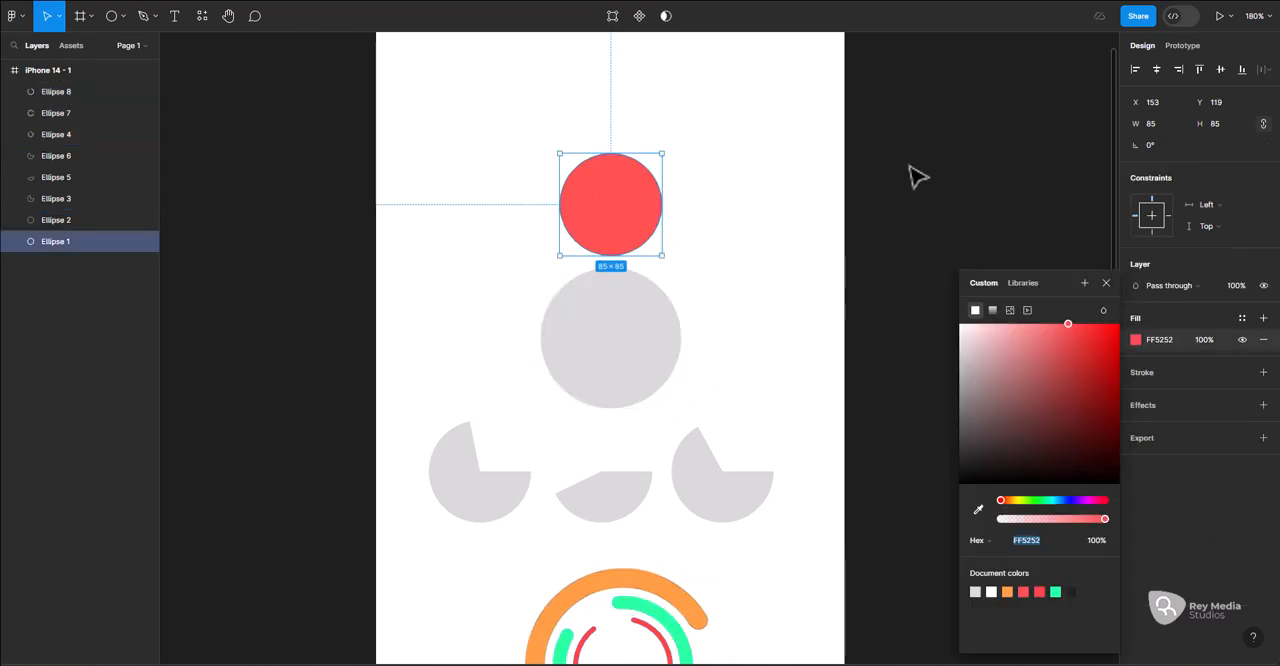
left_click(918, 105)
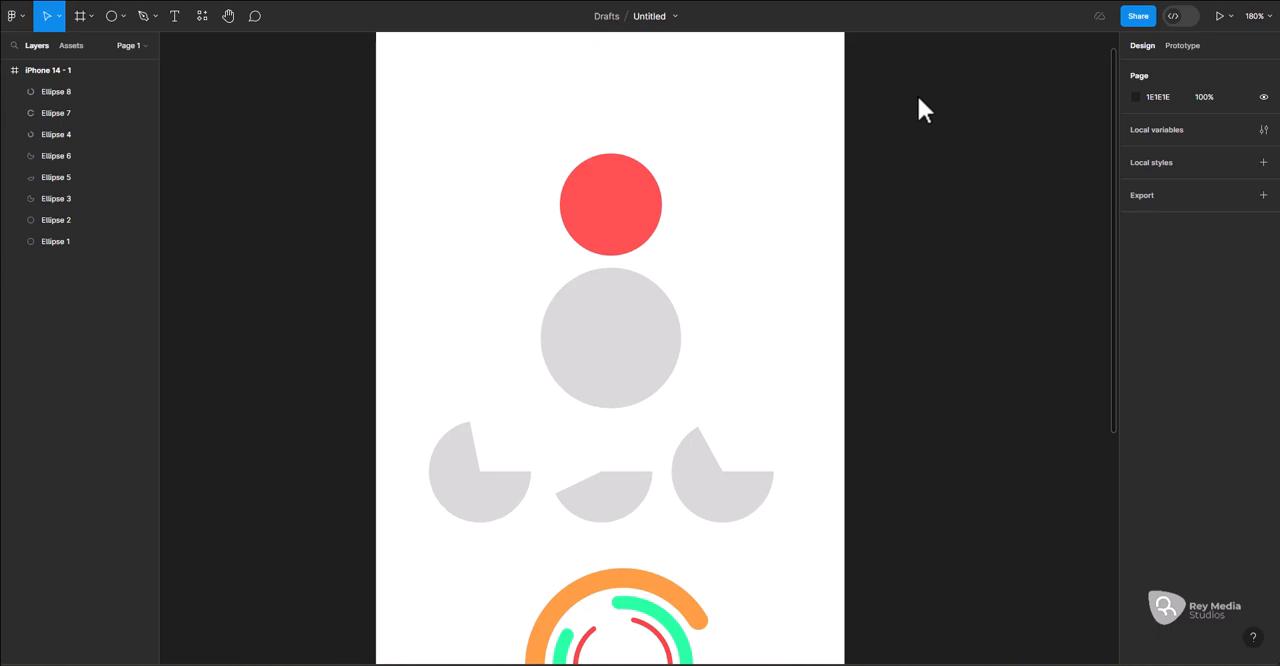
left_click(628, 241)
left_click(1135, 340)
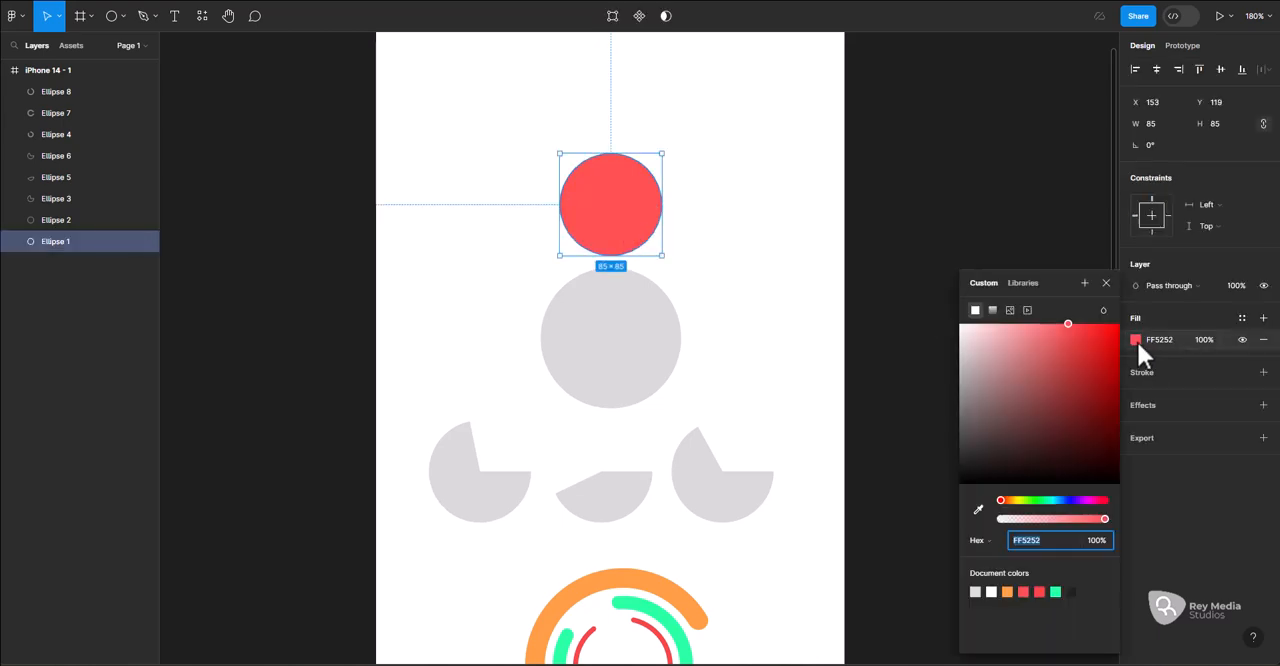
left_click(1010, 311)
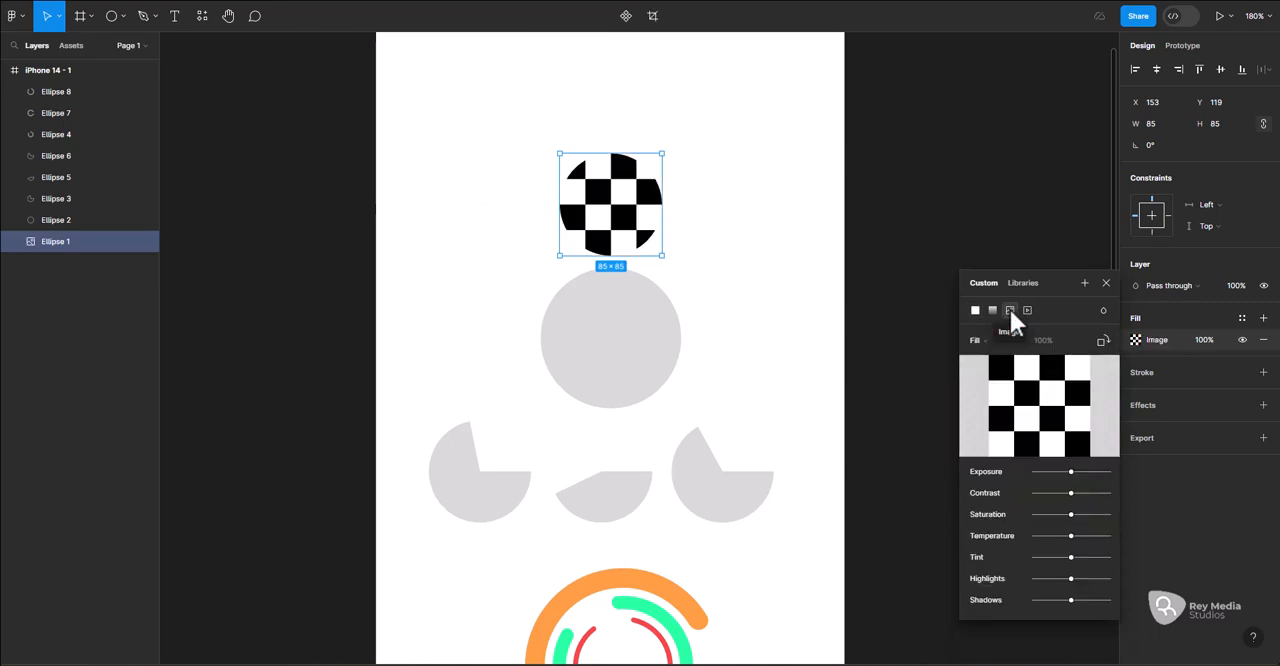
Load the picture real cat pixel 2 from the image folder as the circle's fill
mouse_move(1025, 401)
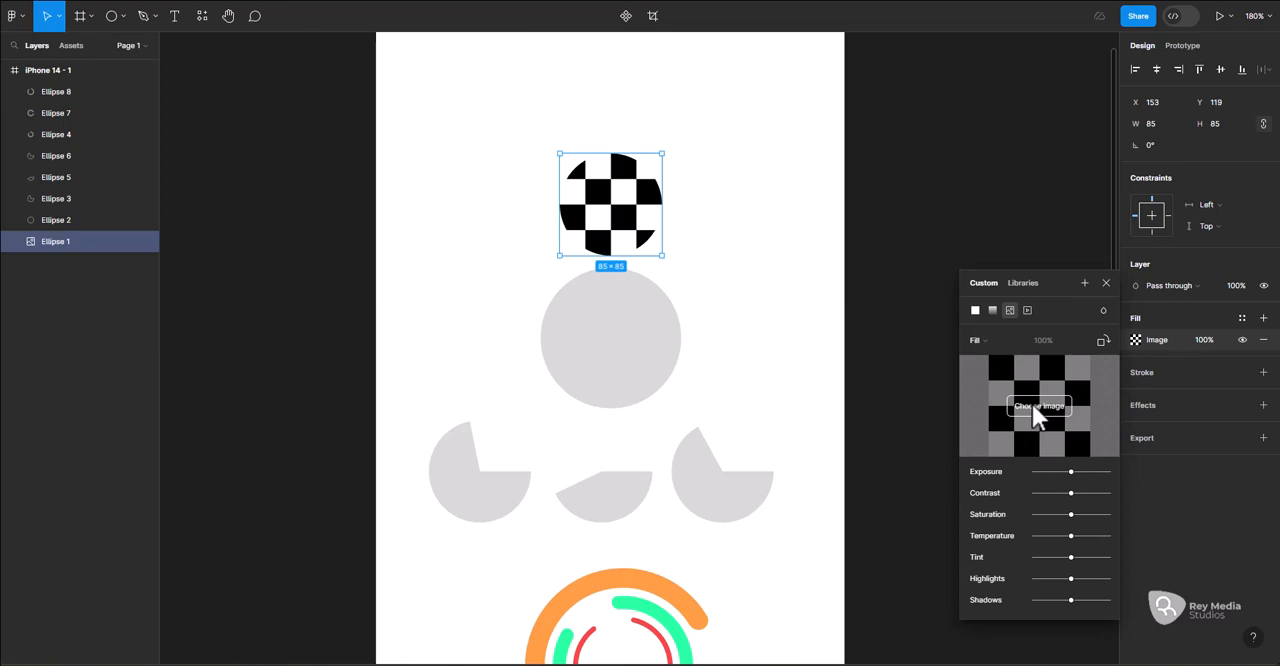
left_click(1035, 410)
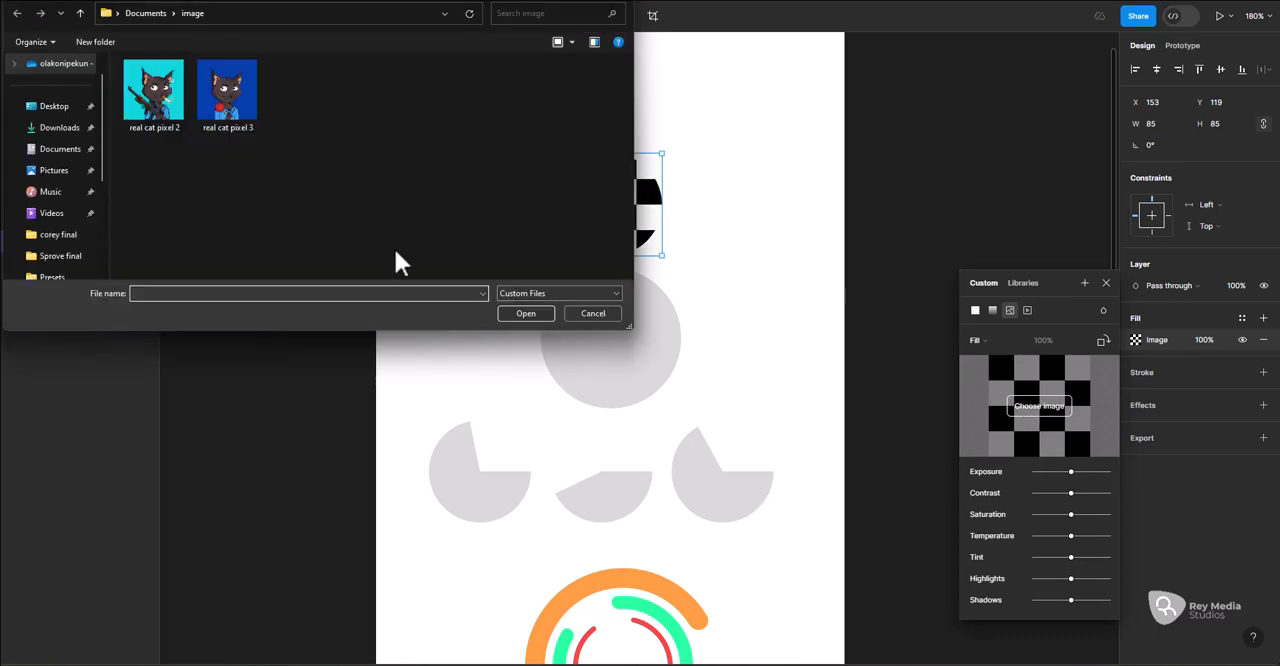
left_click(150, 99)
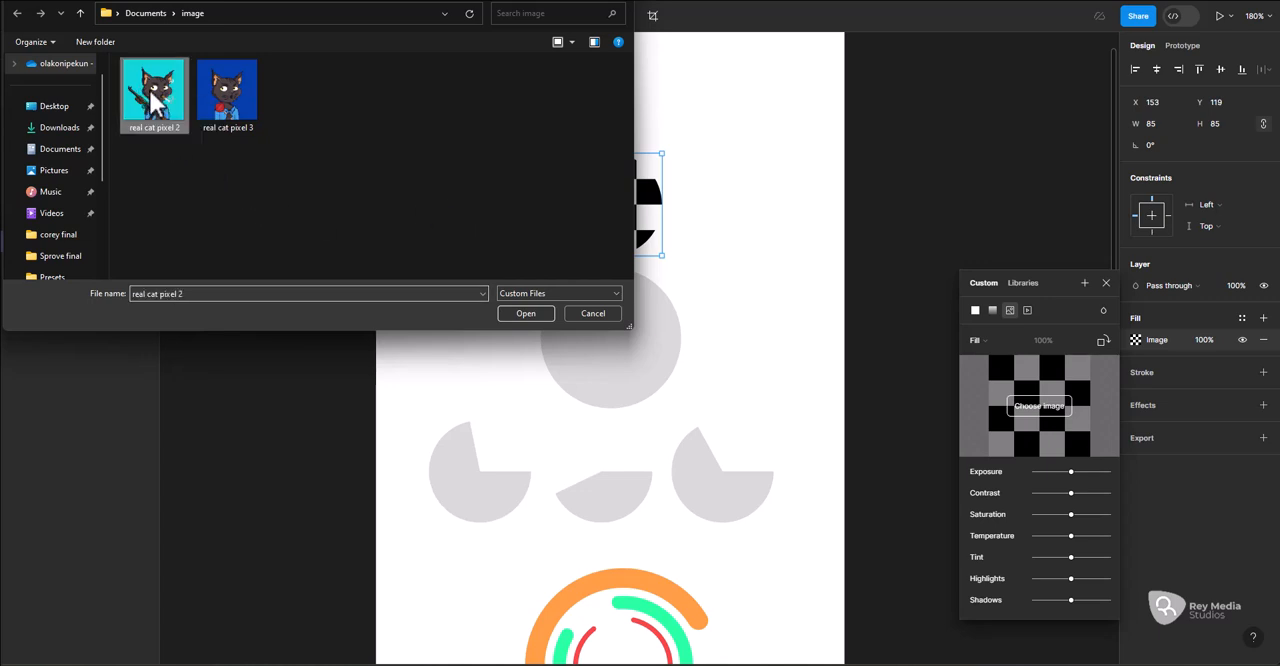
left_click(514, 313)
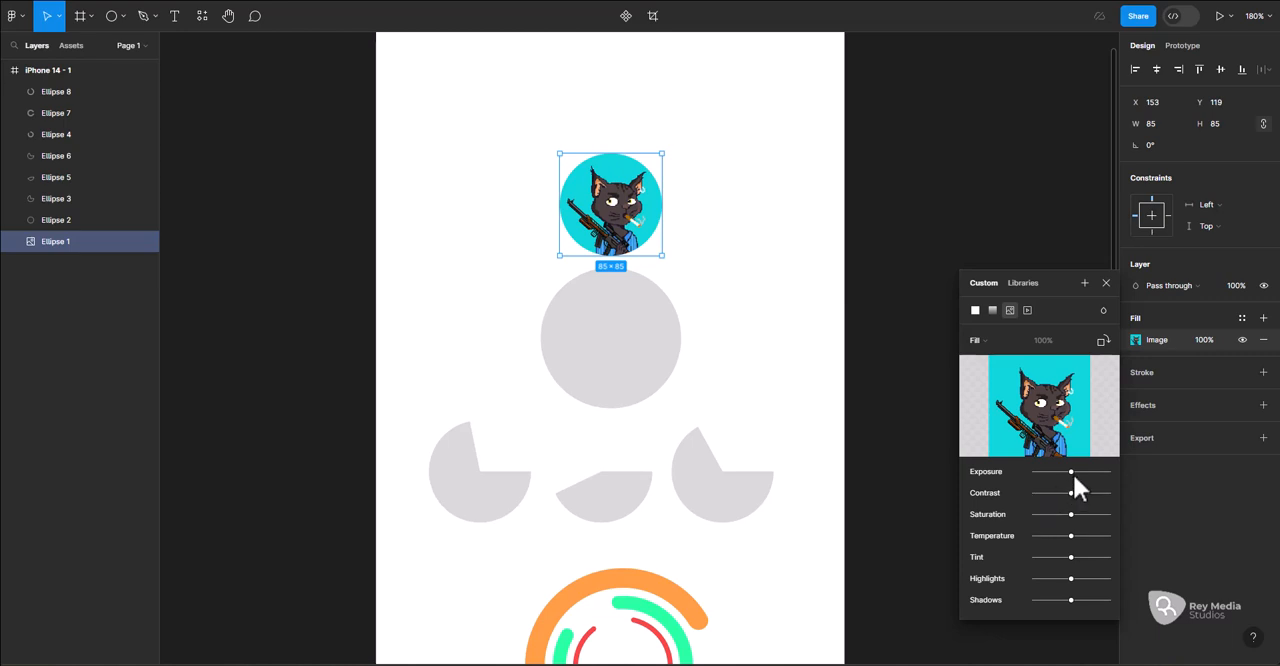
Try out the exposure, contrast and saturation adjustments on the circle's cat image
mouse_move(1070, 472)
left_mouse_down()
mouse_move(1089, 472)
mouse_move(1056, 479)
mouse_move(1070, 476)
left_mouse_up()
left_click_drag(1064, 495, 1072, 493)
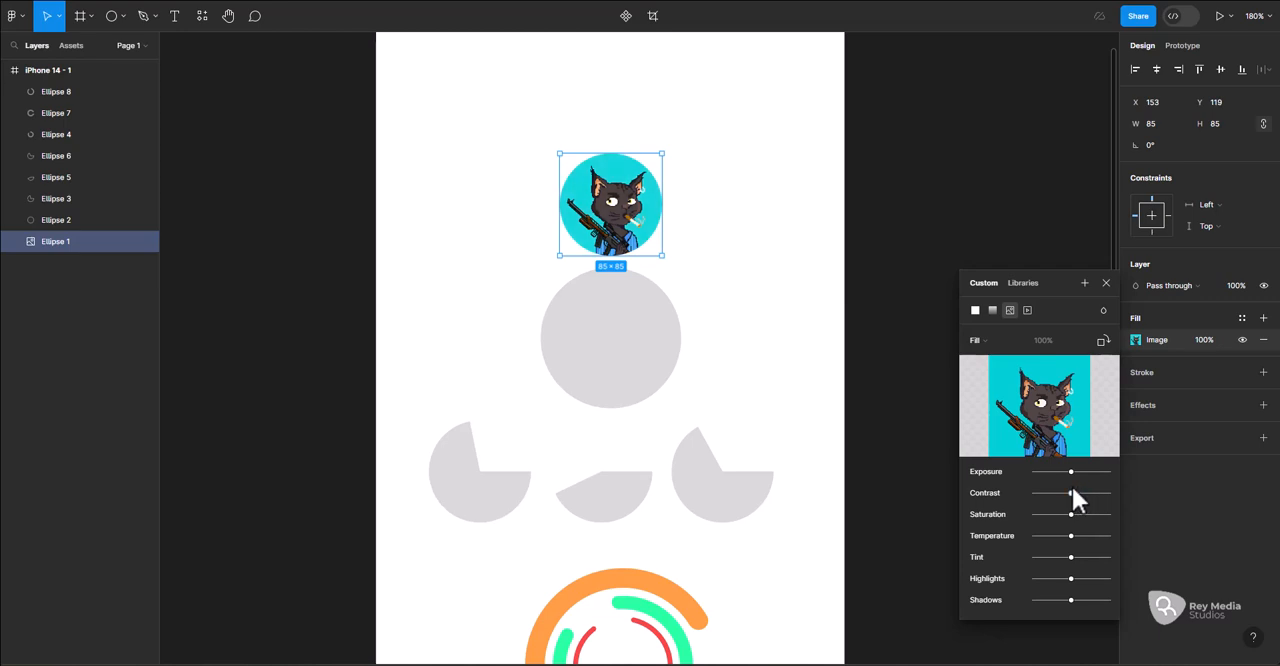
mouse_move(1071, 514)
left_mouse_down()
mouse_move(1047, 522)
mouse_move(1101, 527)
mouse_move(1072, 531)
left_mouse_up()
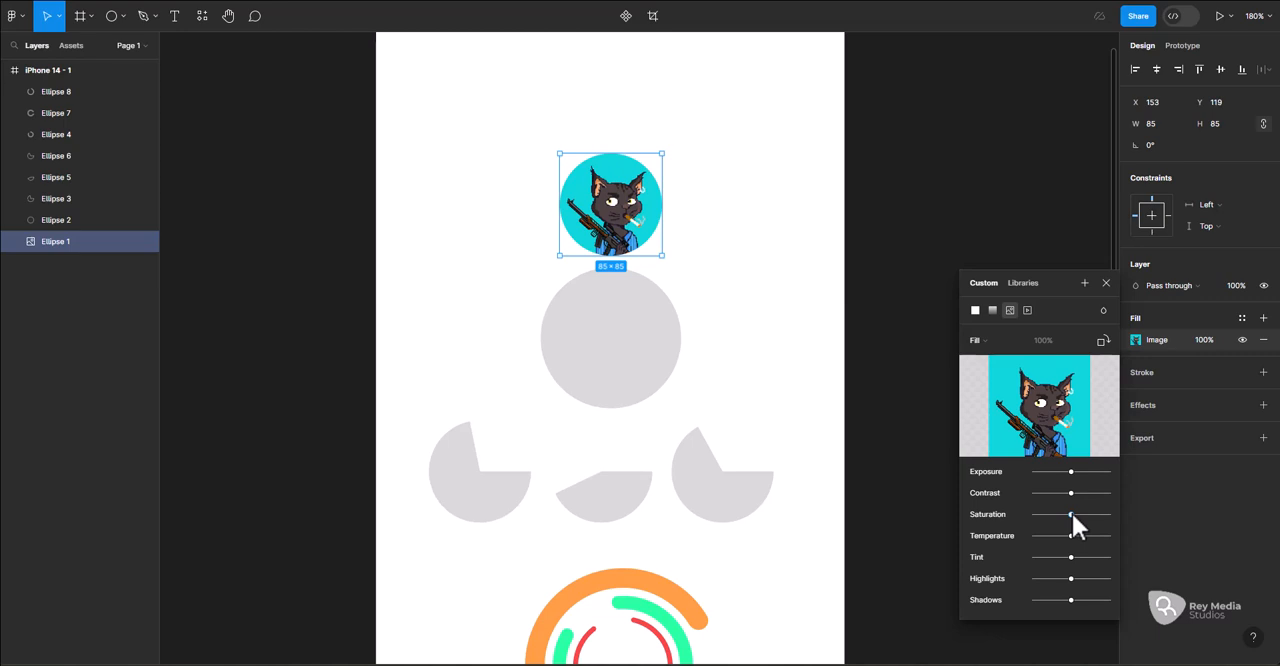
mouse_move(1071, 514)
left_mouse_down()
mouse_move(1021, 526)
mouse_move(1073, 524)
left_mouse_up()
Rotate the cat image inside the circle by 90° twice
left_click(1107, 338)
left_click(1107, 338)
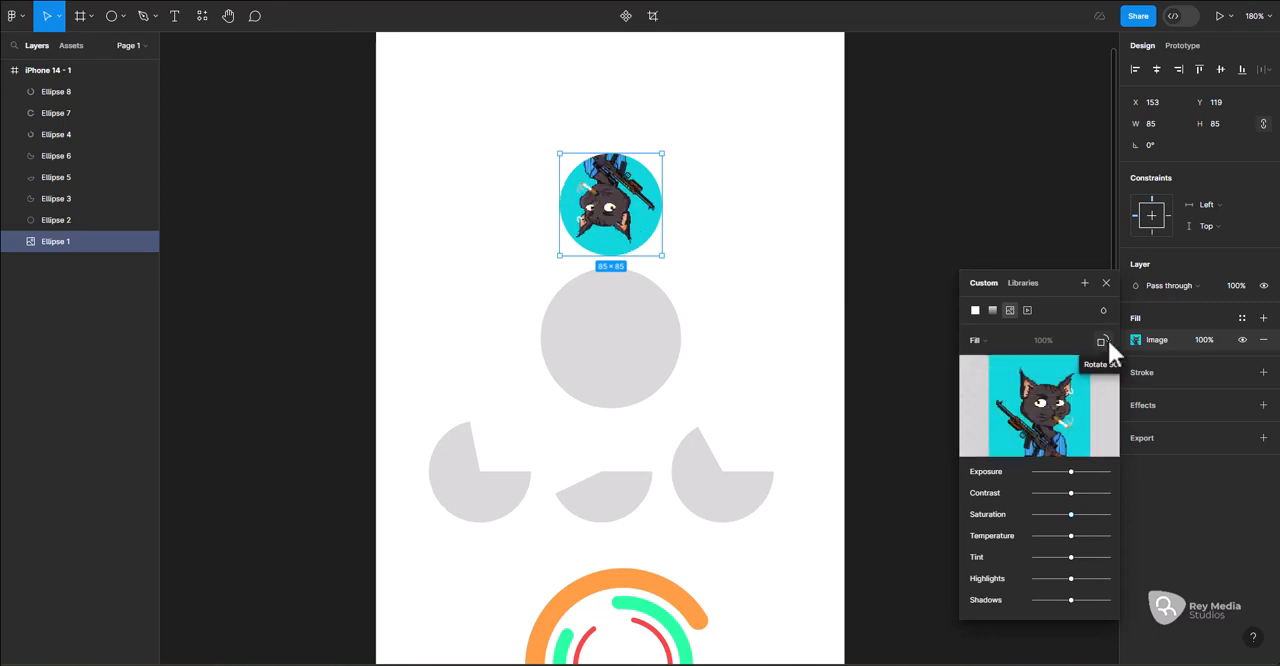
Keep rotating the cat image inside the circle in 90° increments, ending with the cat upright
left_click(1107, 338)
left_click(1107, 338)
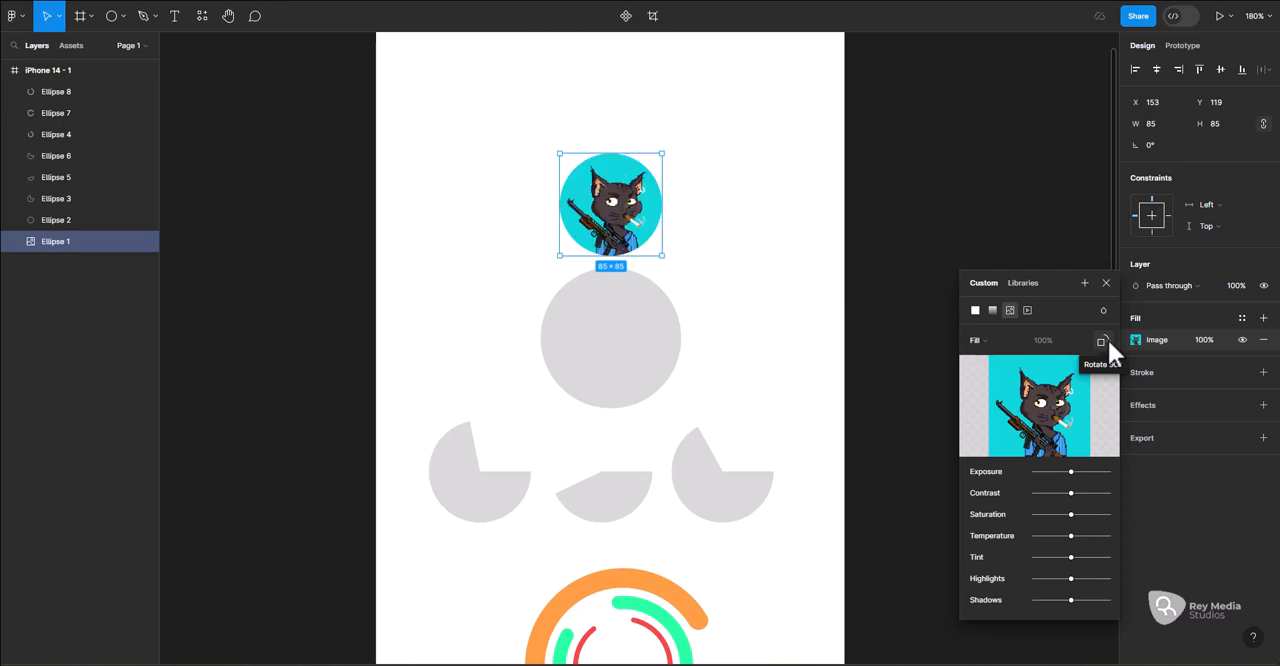
left_click(1107, 338)
left_click(1107, 338)
left_click(1107, 338)
left_click(1107, 338)
left_click(1107, 338)
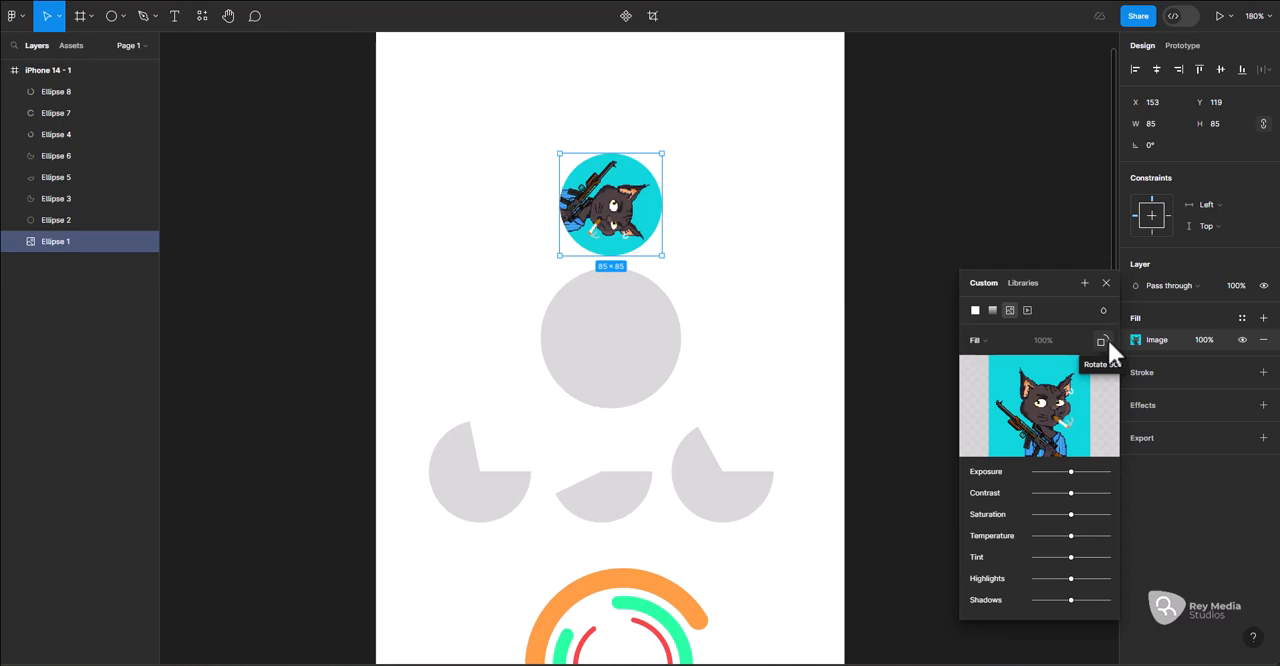
left_click(1105, 341)
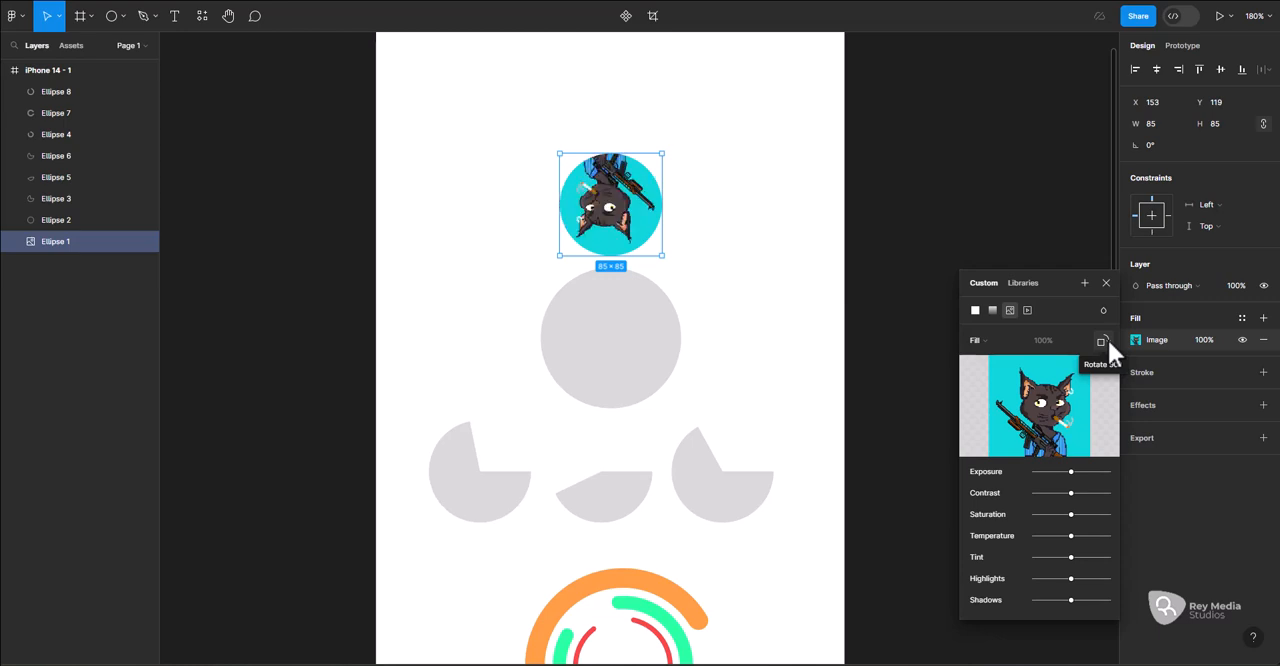
left_click(1105, 341)
left_click(1105, 341)
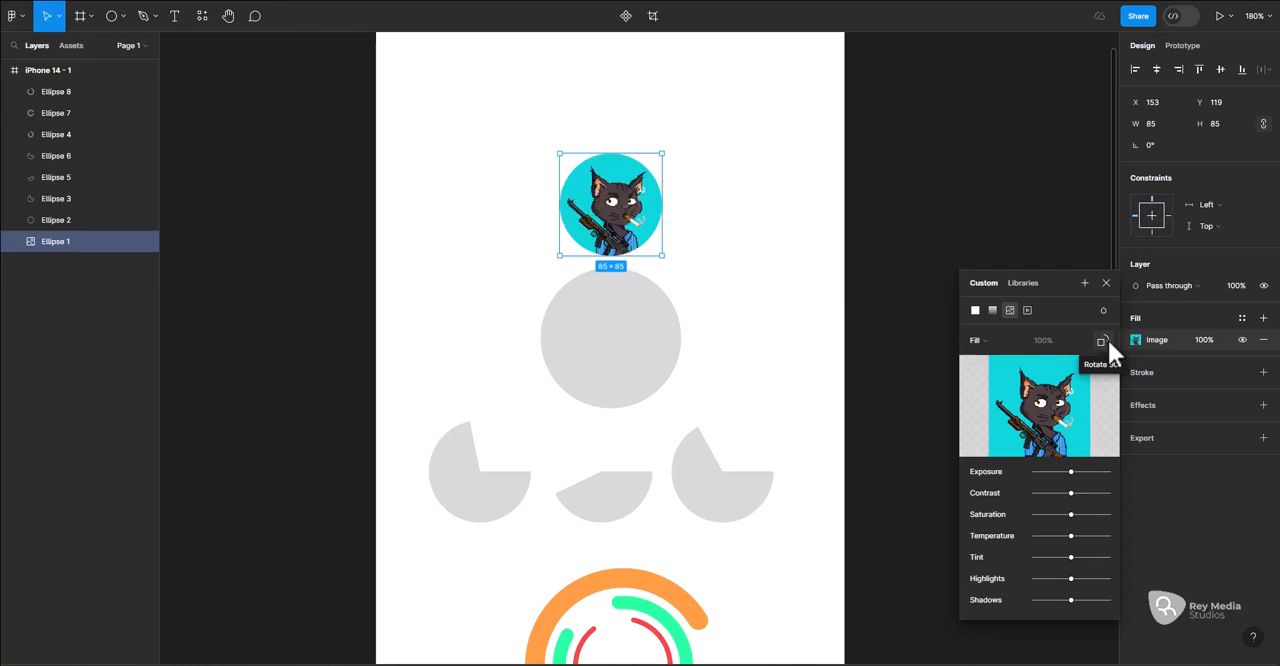
Undo the latest rotations of the circle's image fill, stopping when the cat is upright
mouse_move(1086, 376)
left_click_drag(668, 148, 575, 201)
key("ctrl+z")
key("ctrl+z")
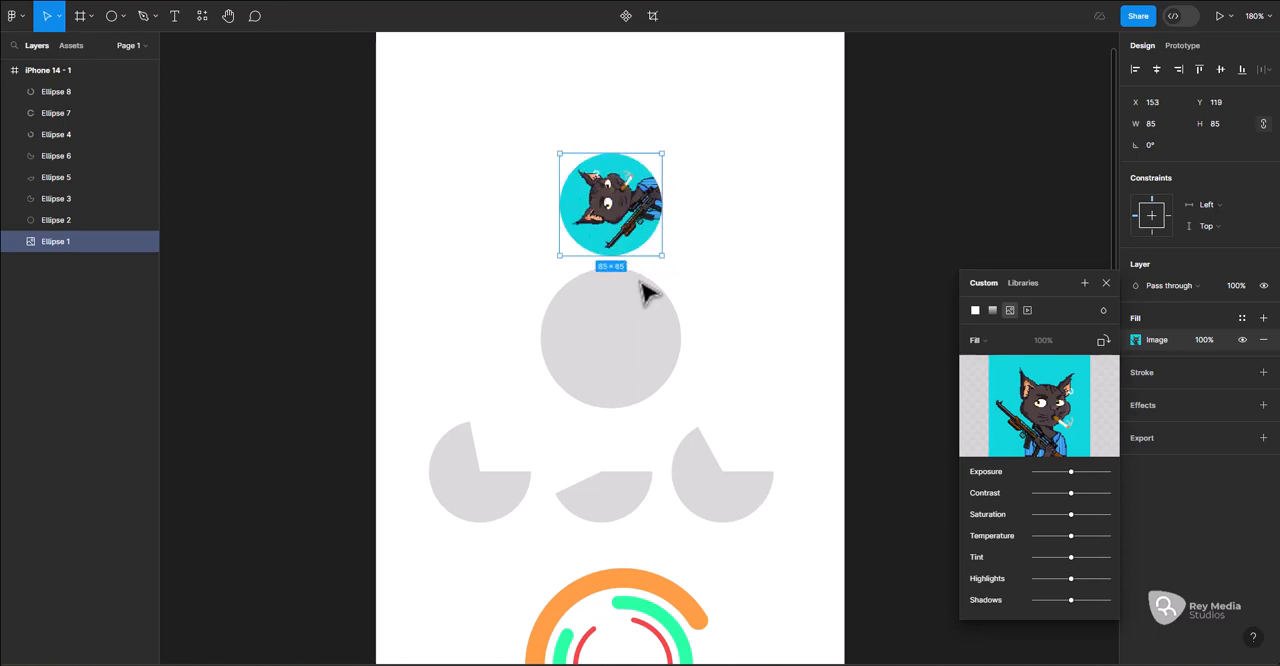
key("ctrl+z")
key("ctrl+z")
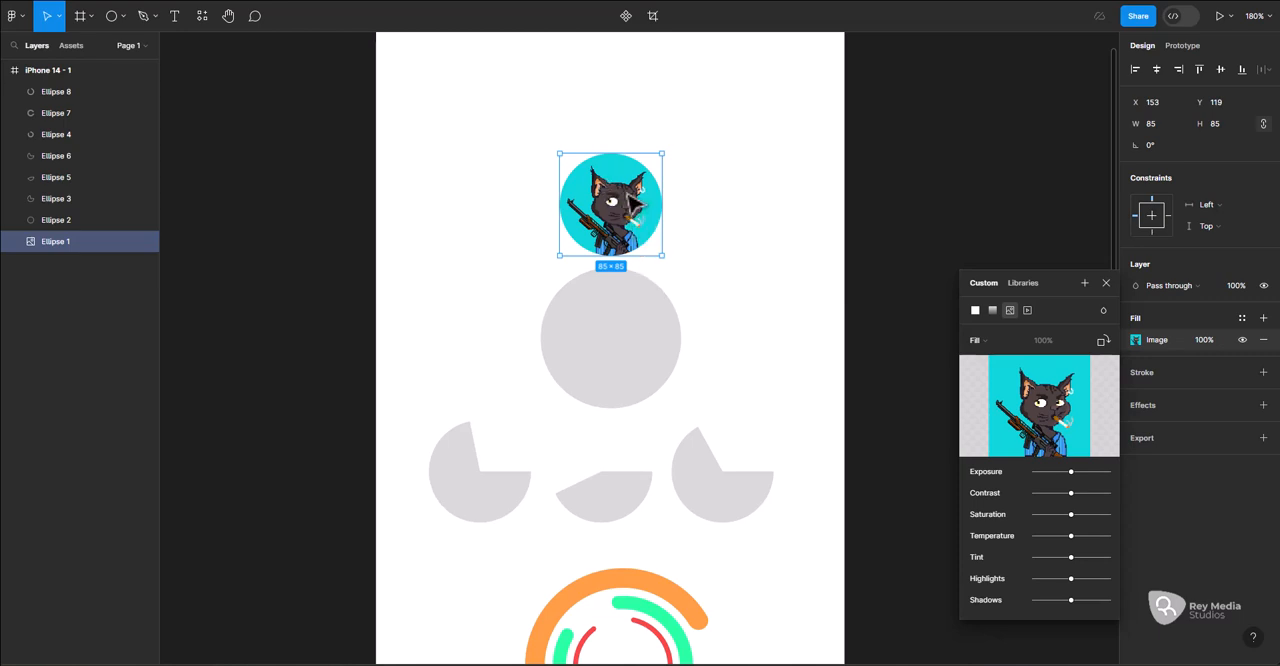
Rotate the cat image inside the circle through one full turn in four 90° increments
left_click(1103, 339)
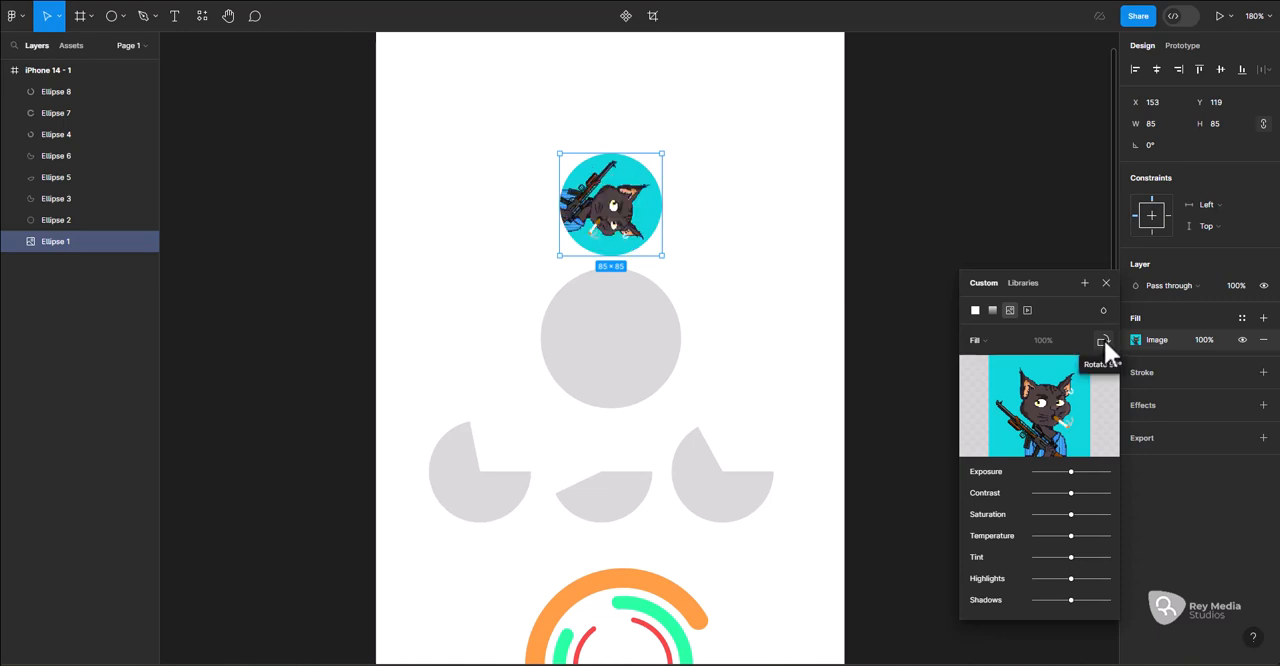
left_click(1103, 340)
left_click(1103, 340)
left_click(1103, 340)
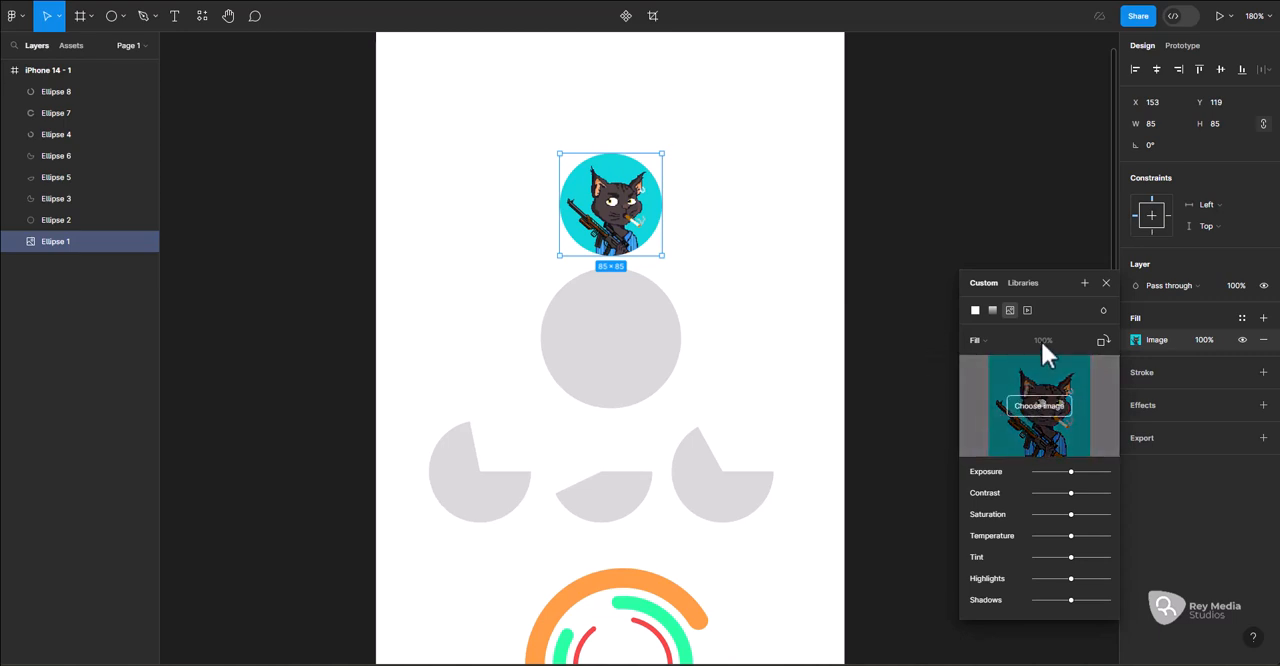
Try the video fill type on the cat circle, restore its cat image fill and deselect it
left_click(1028, 310)
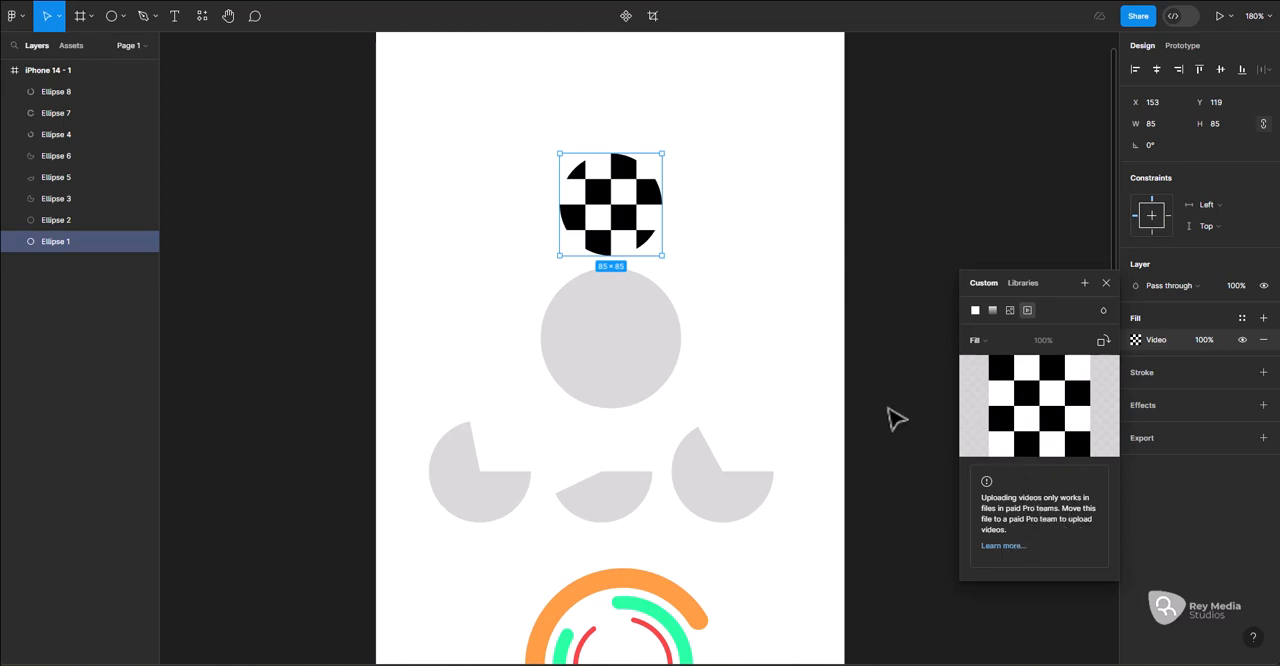
left_click(1006, 308)
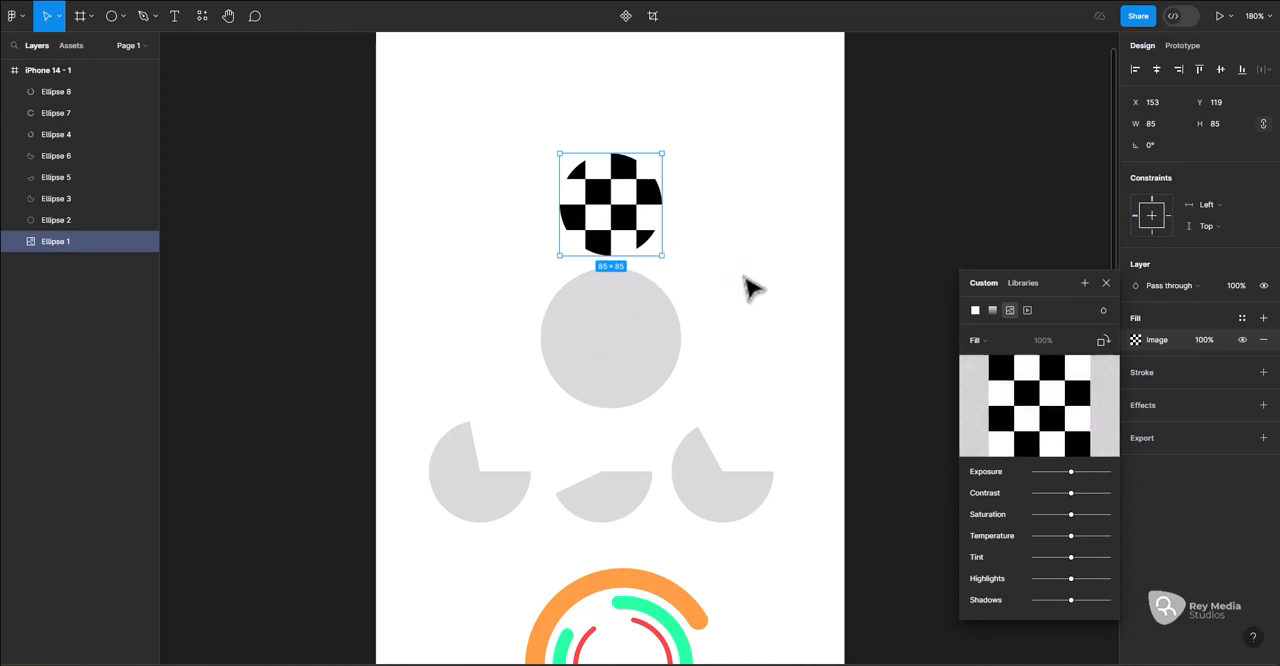
left_click(1009, 227)
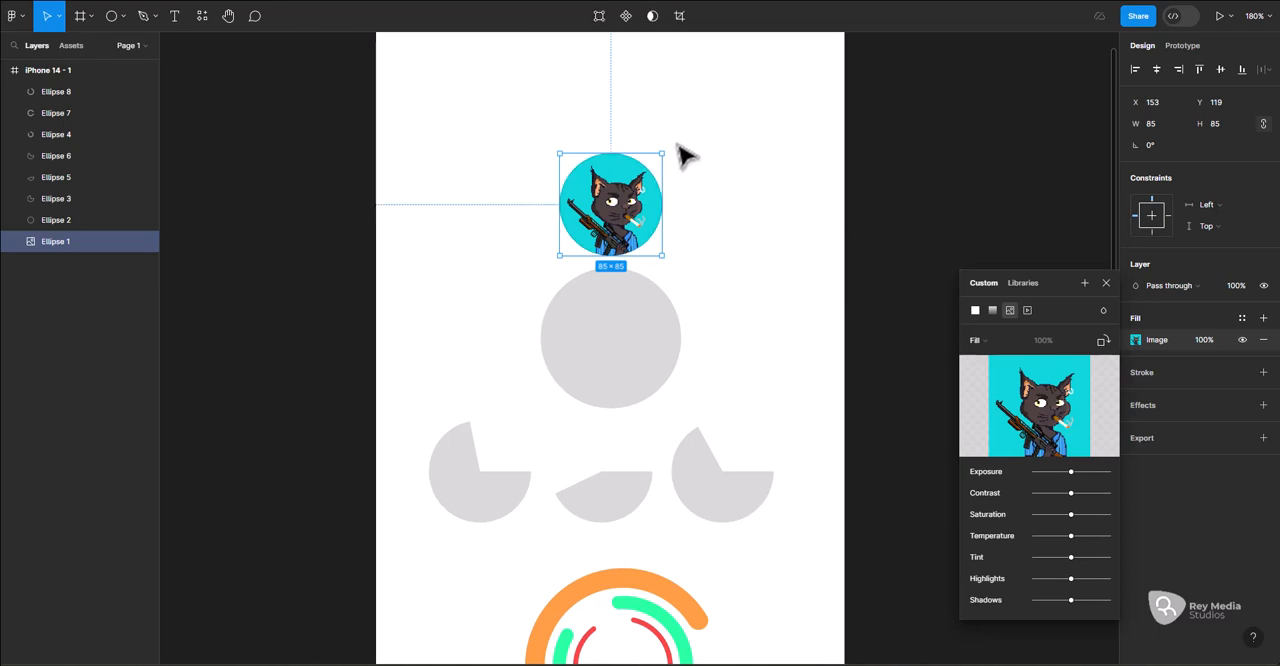
left_click(705, 175)
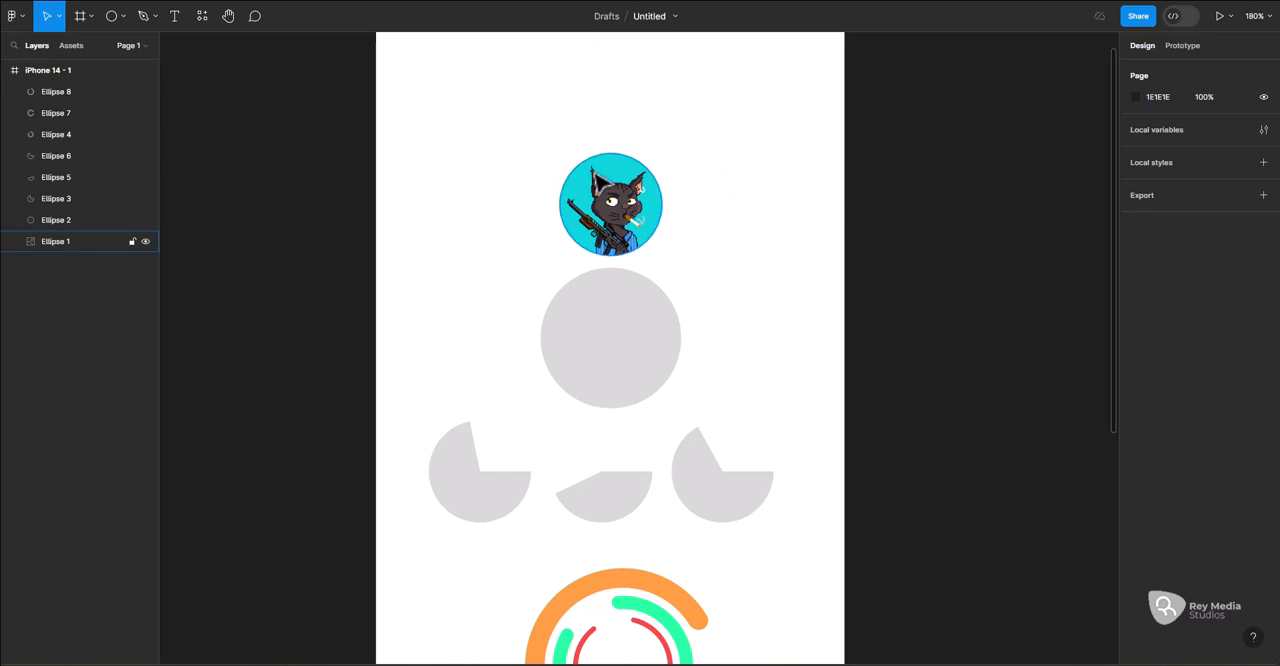
Add a black inside stroke to the cat circle and try widths of 3 and 1.5, ending on 3
left_click(602, 184)
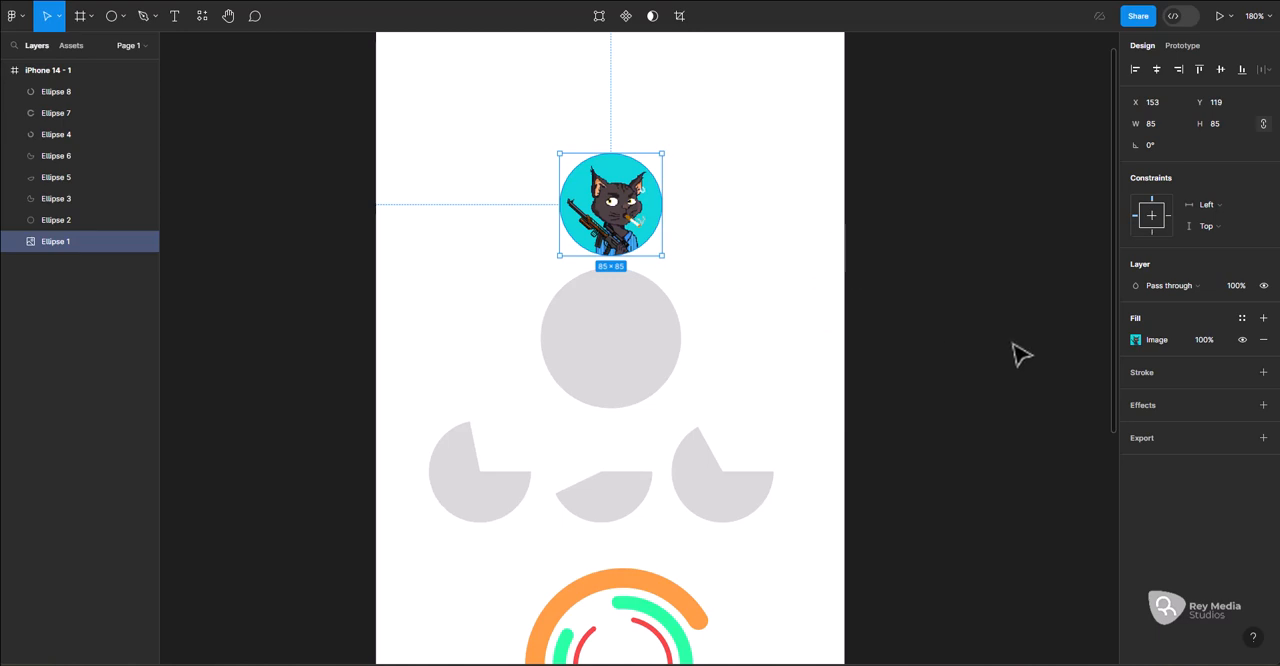
left_click(1155, 374)
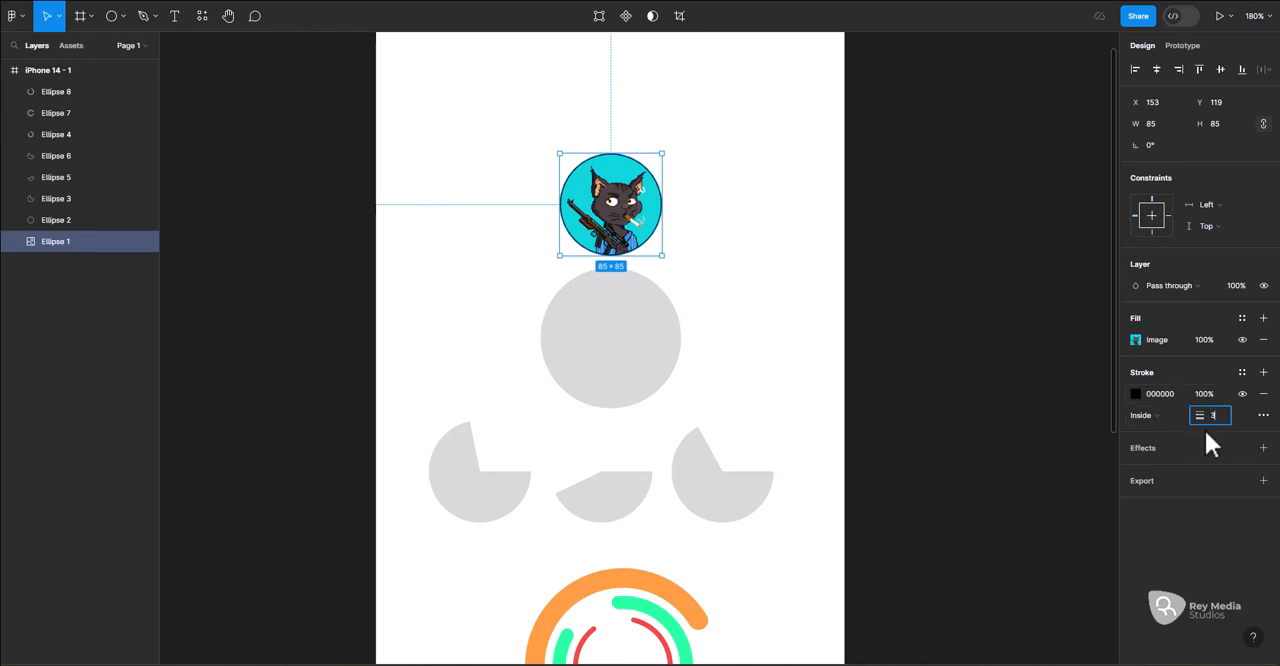
key("Return")
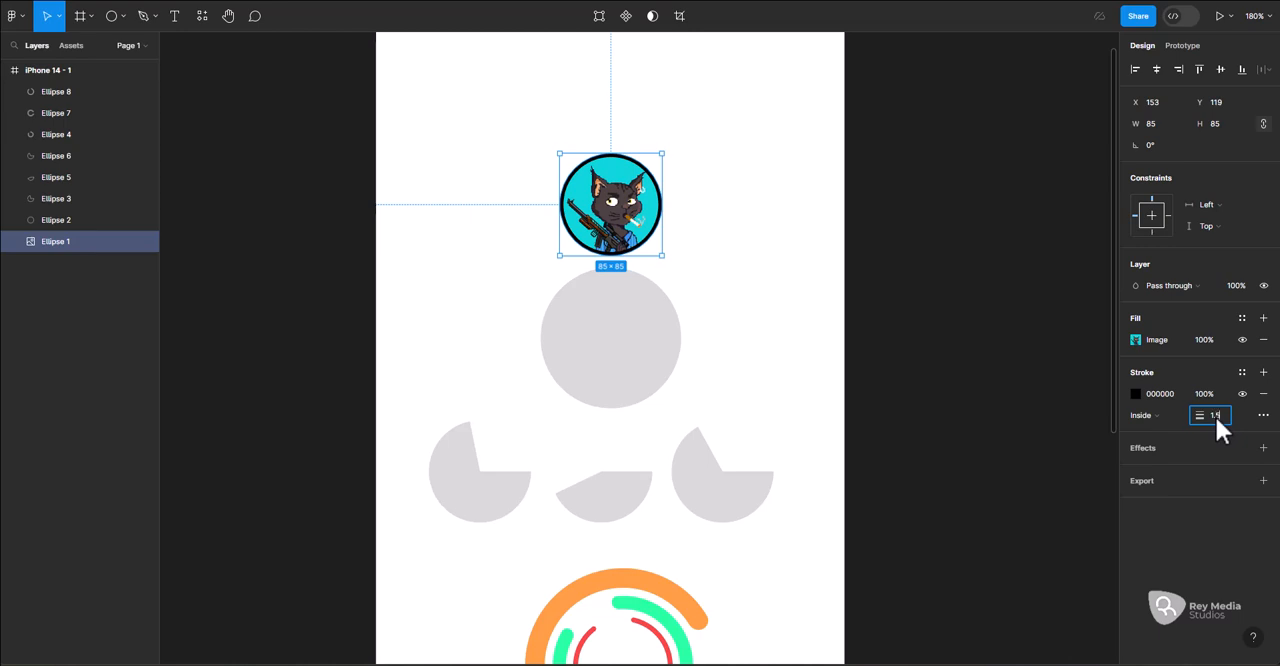
key("Return")
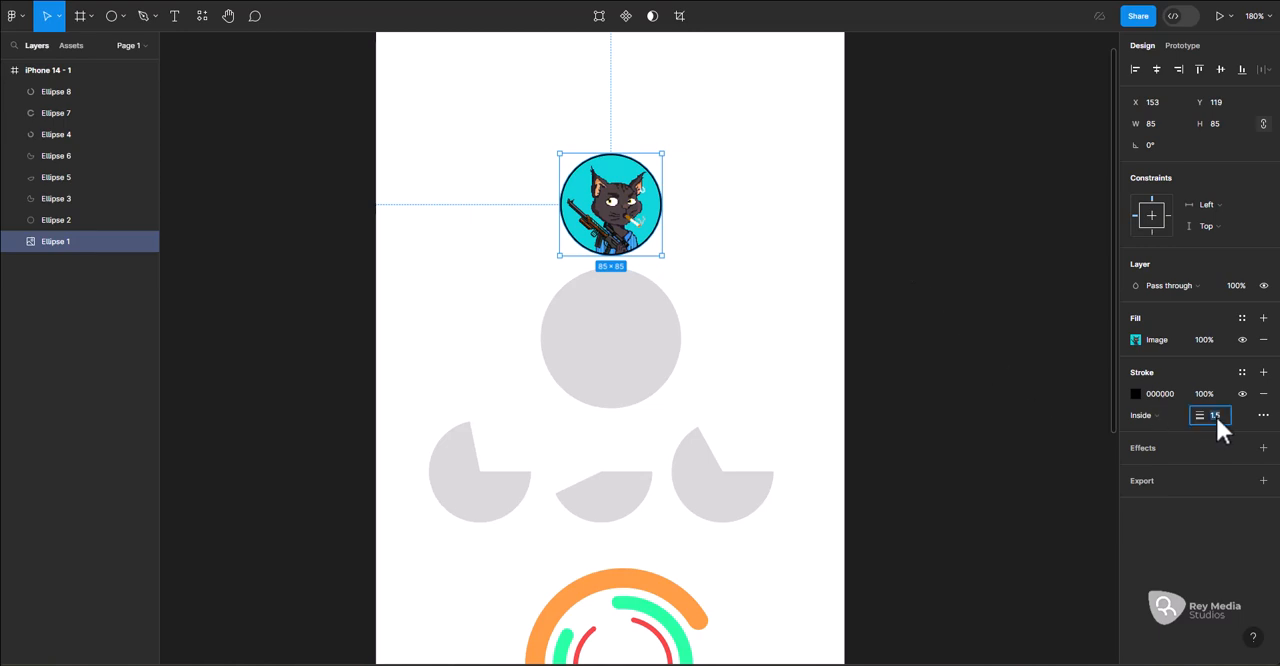
key("Return")
key("Return")
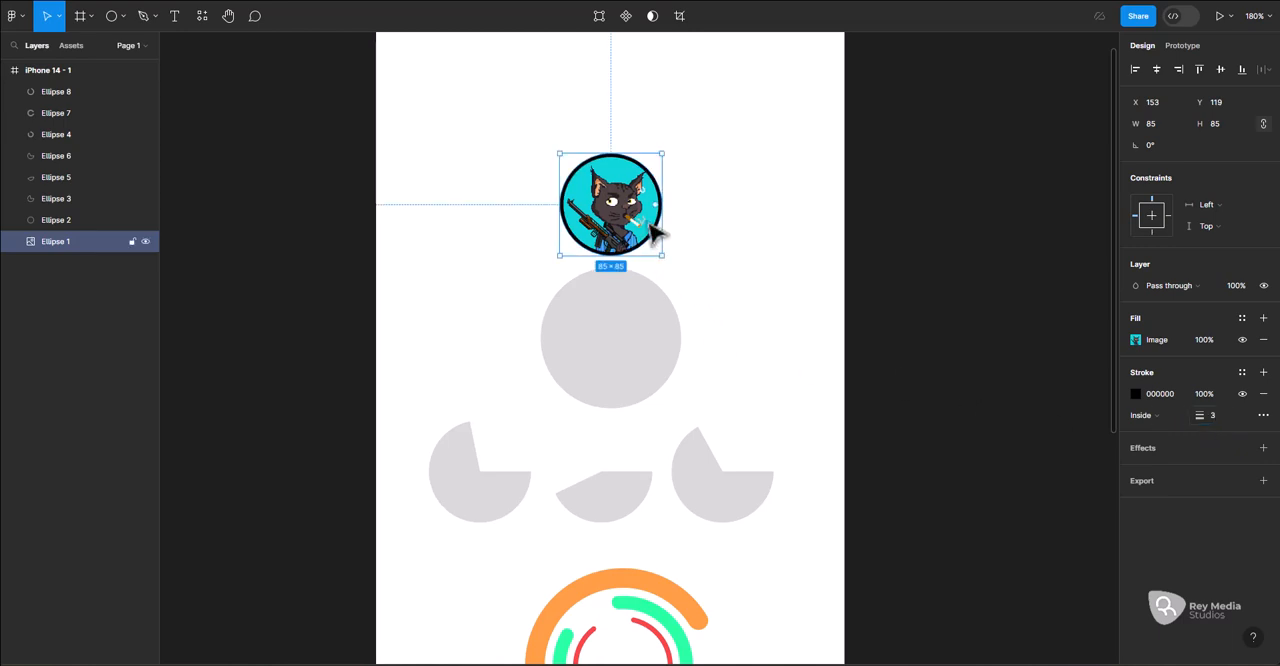
Try a stroke width of 2.5 on the cat circle, settle on 1.5 and deselect it
scroll(655, 232, "up", 5)
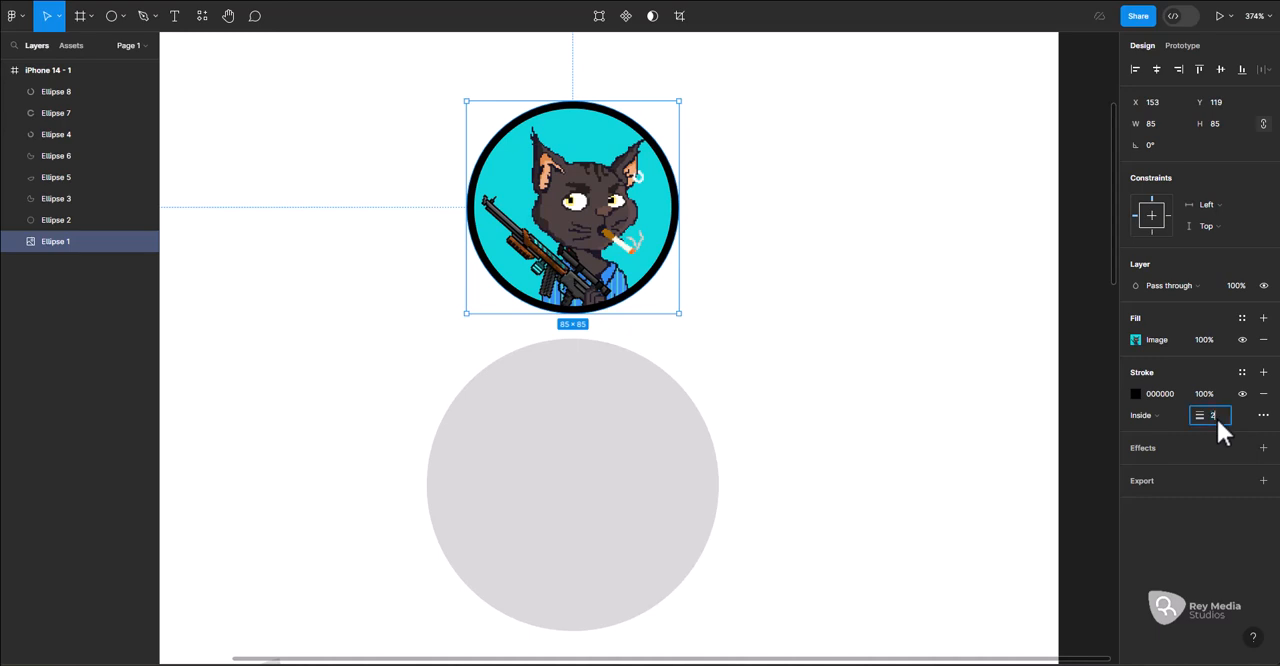
left_click(1216, 416)
type("2.5")
key("Return")
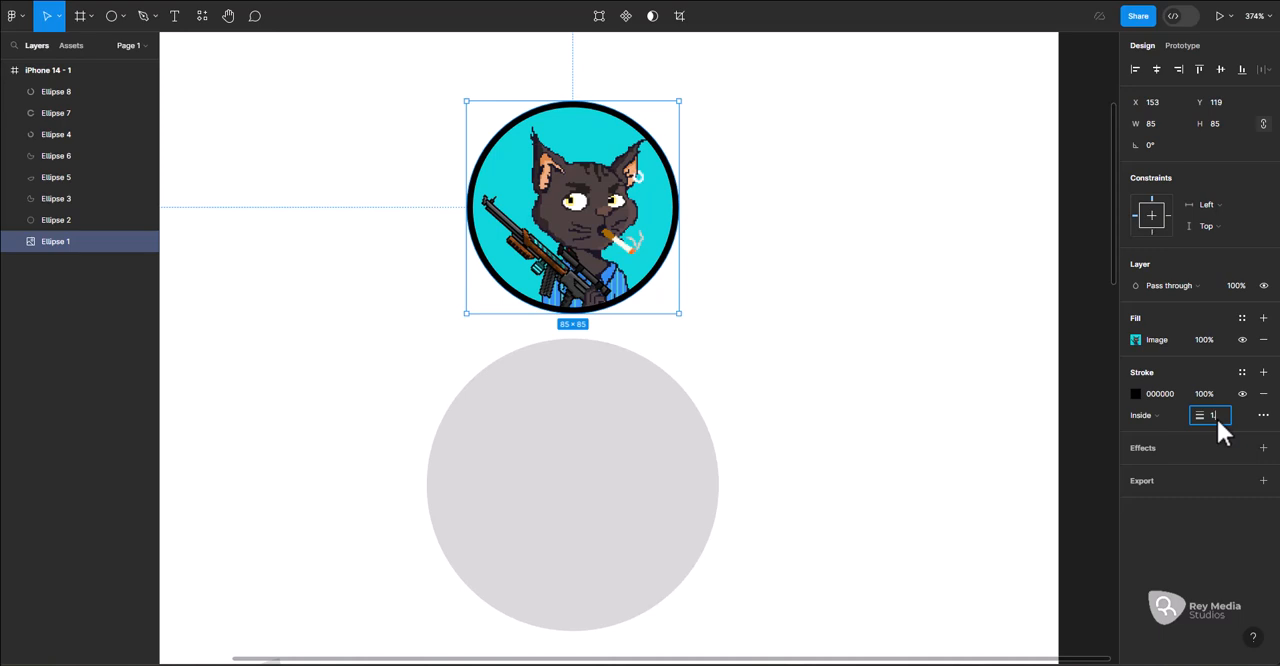
key("Return")
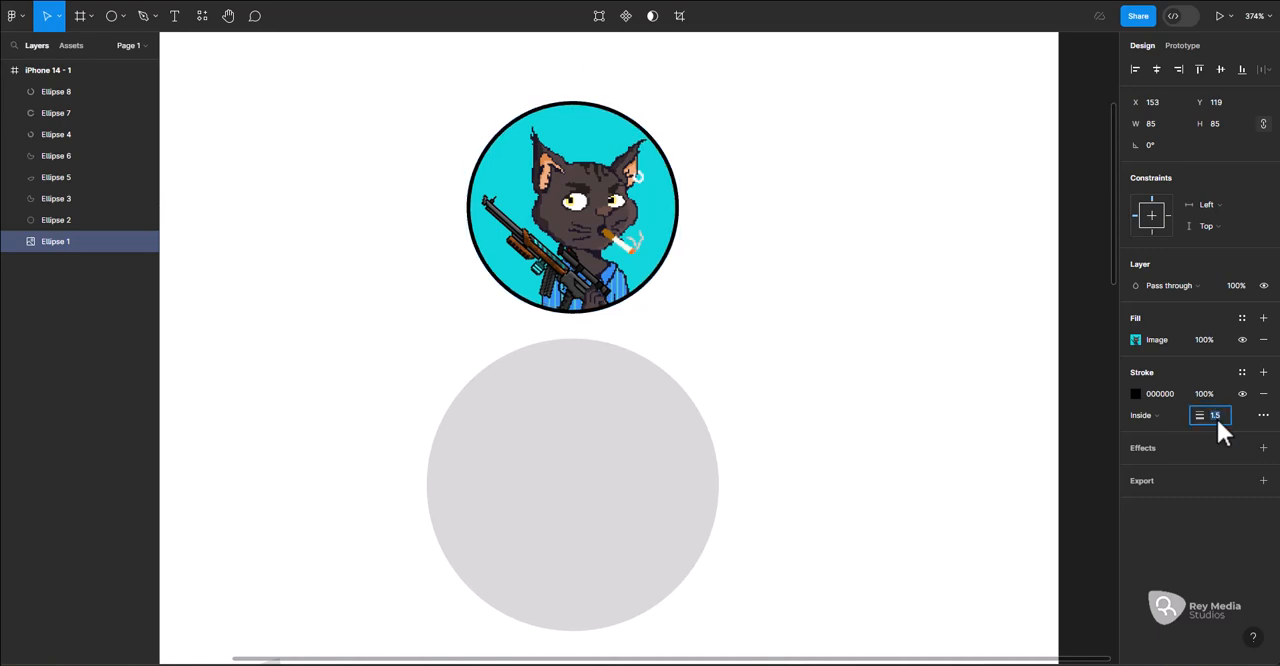
left_click(737, 353)
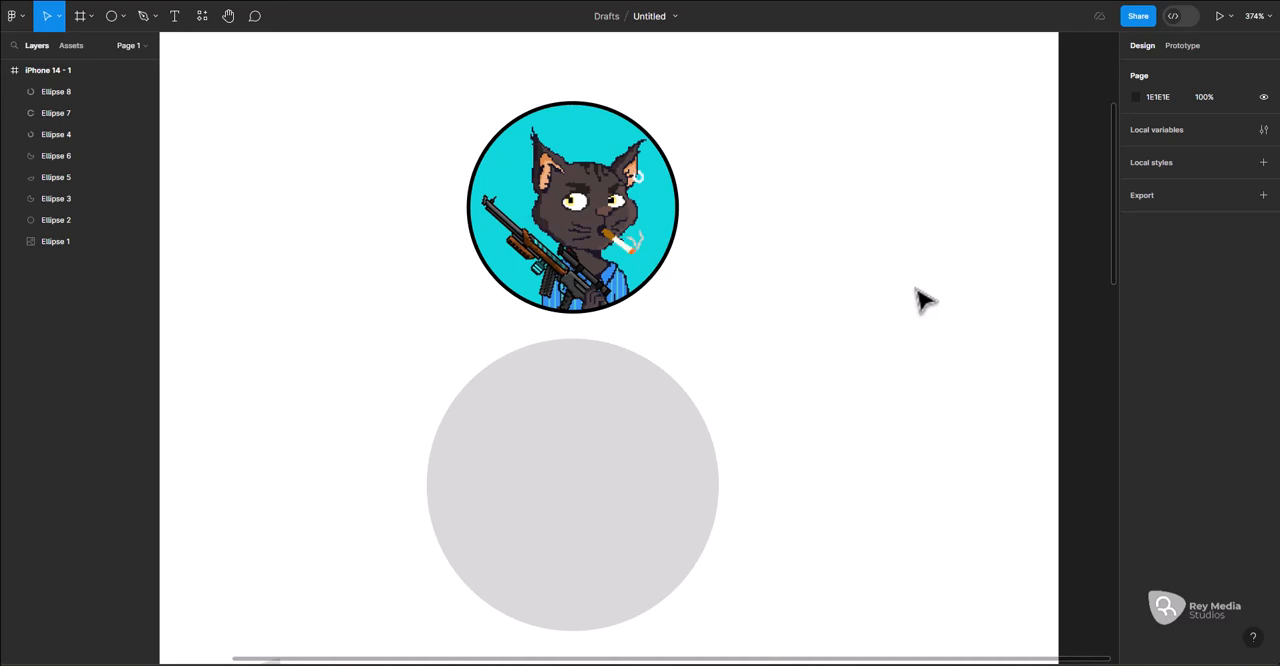
Remove the stroke from the cat circle to compare the look, and undo the removal
scroll(625, 255, "up", 3)
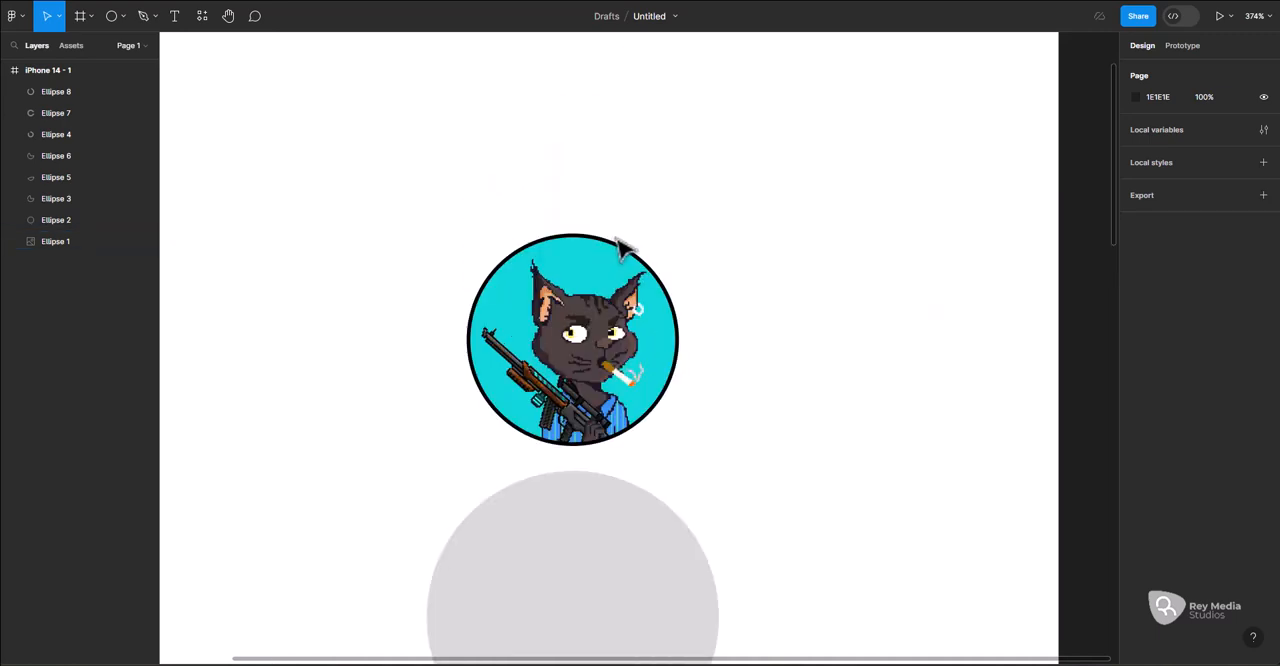
scroll(640, 295, "up", 5)
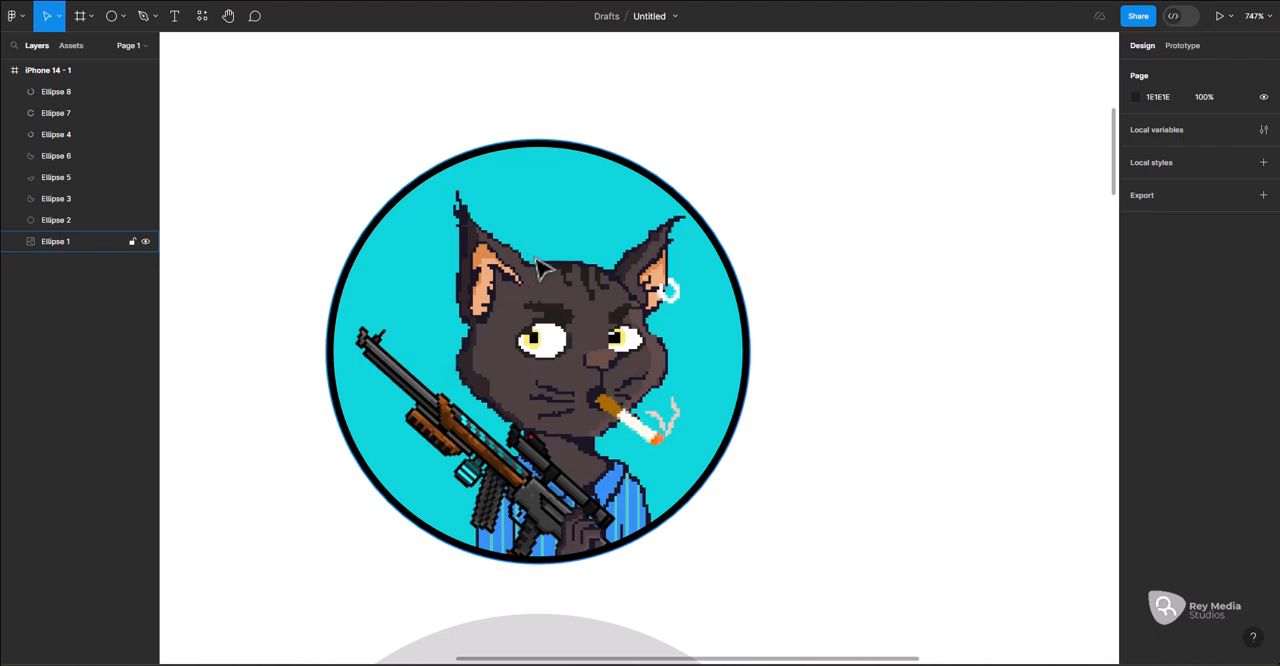
left_click(673, 195)
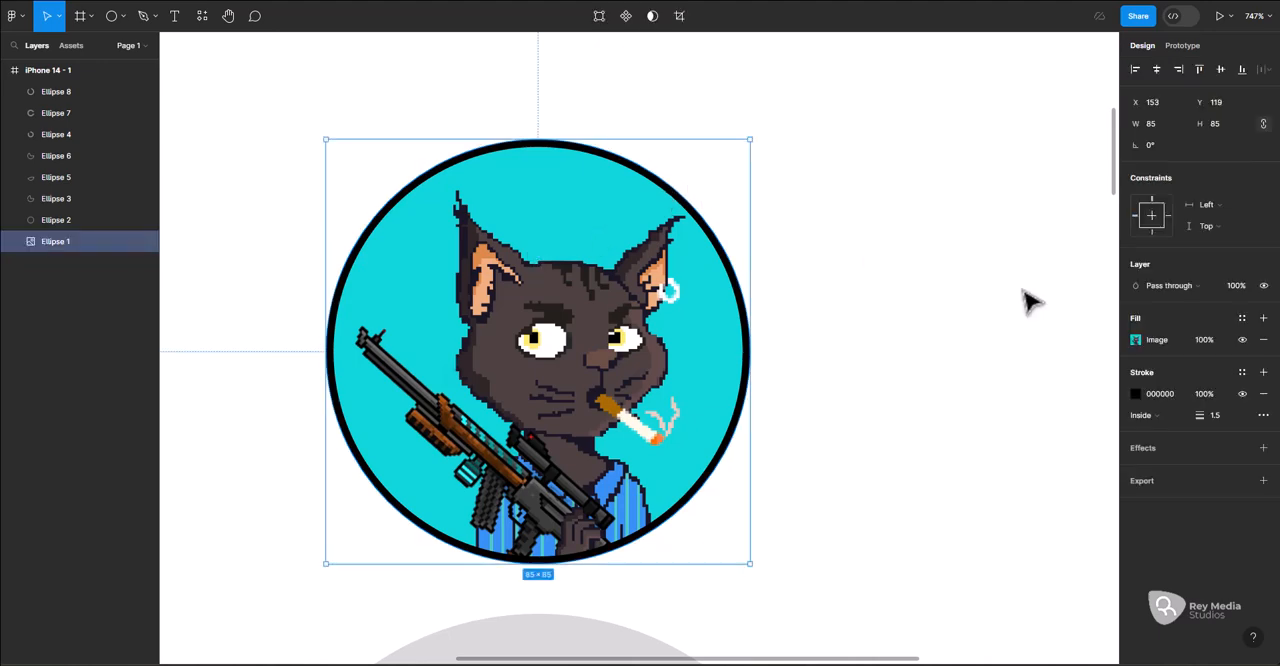
left_click(1262, 394)
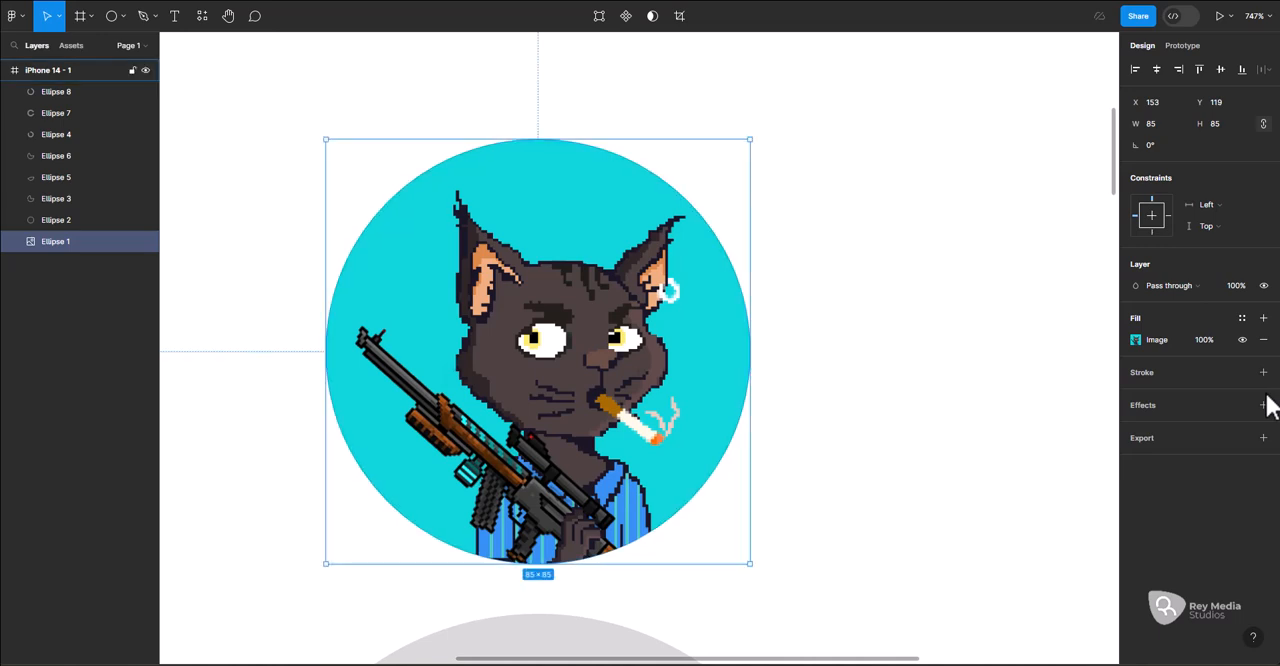
key("ctrl+z")
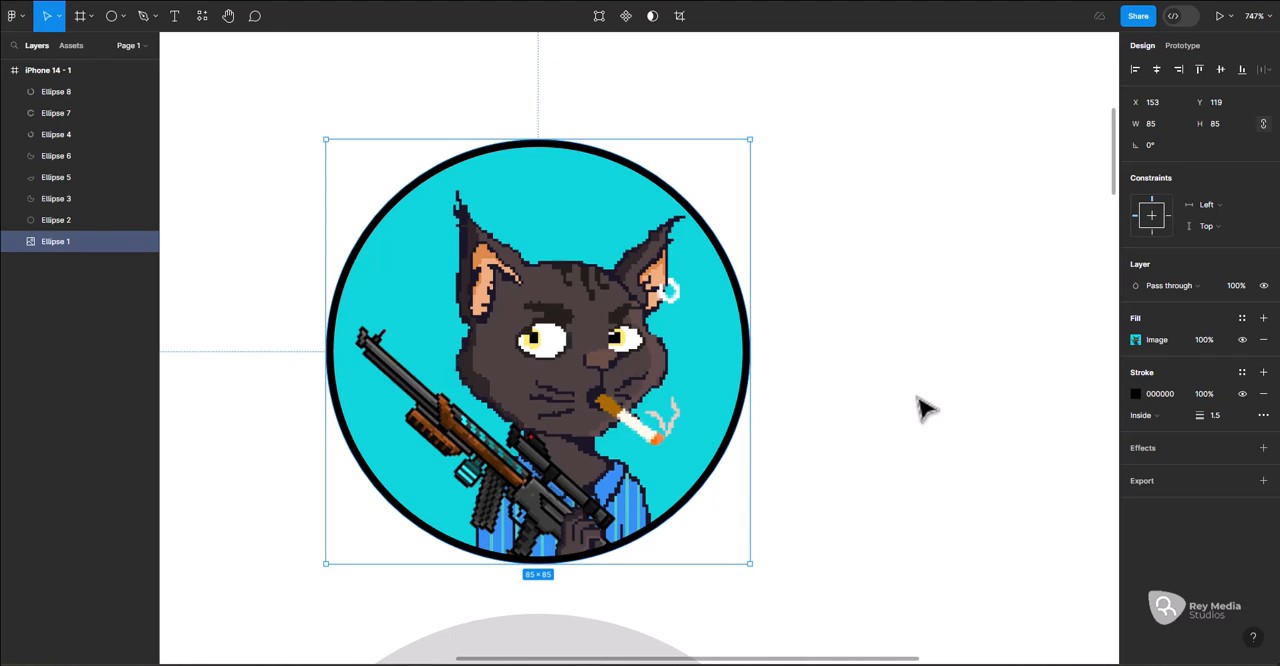
Recolour the cat circle's stroke to 4E4242 by sampling the cat's fur with the eyedropper, and deselect the circle
left_click(1137, 394)
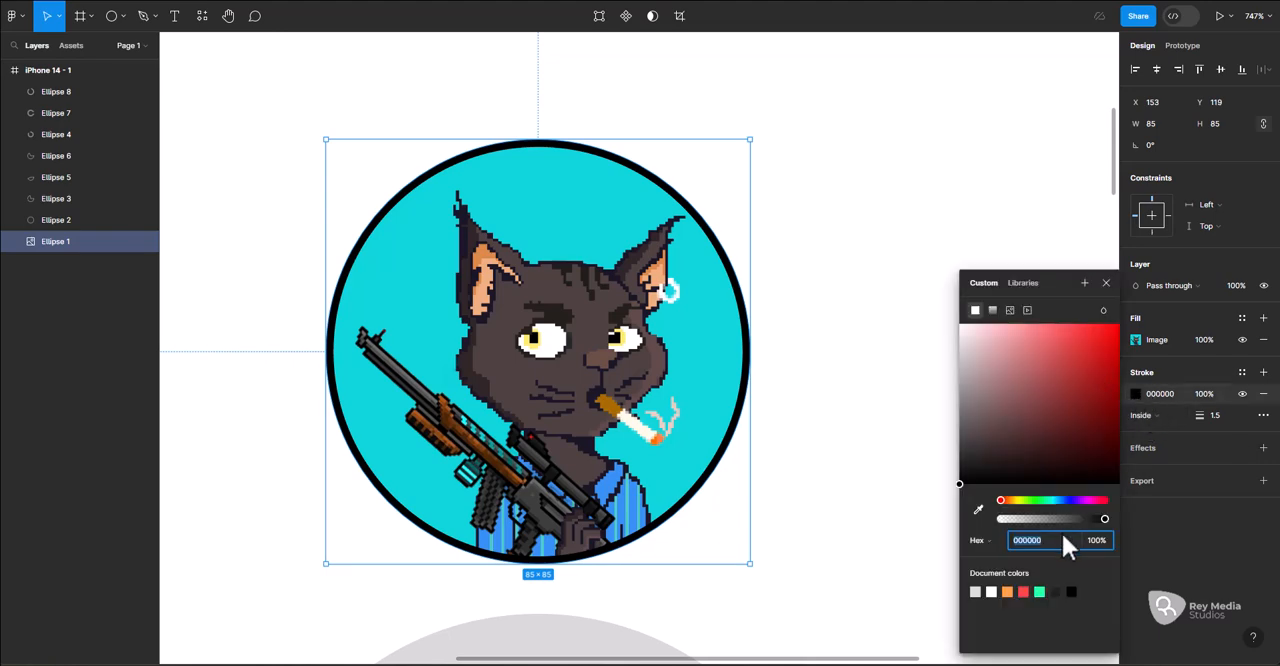
left_click(978, 511)
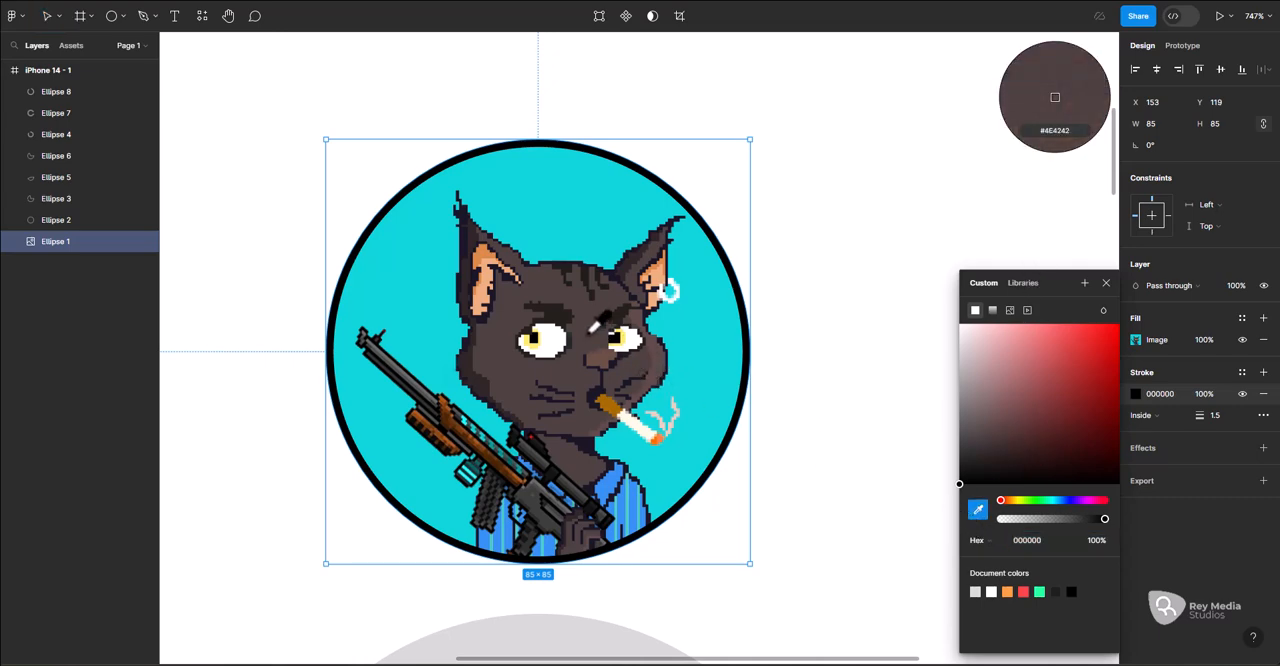
left_click(596, 320)
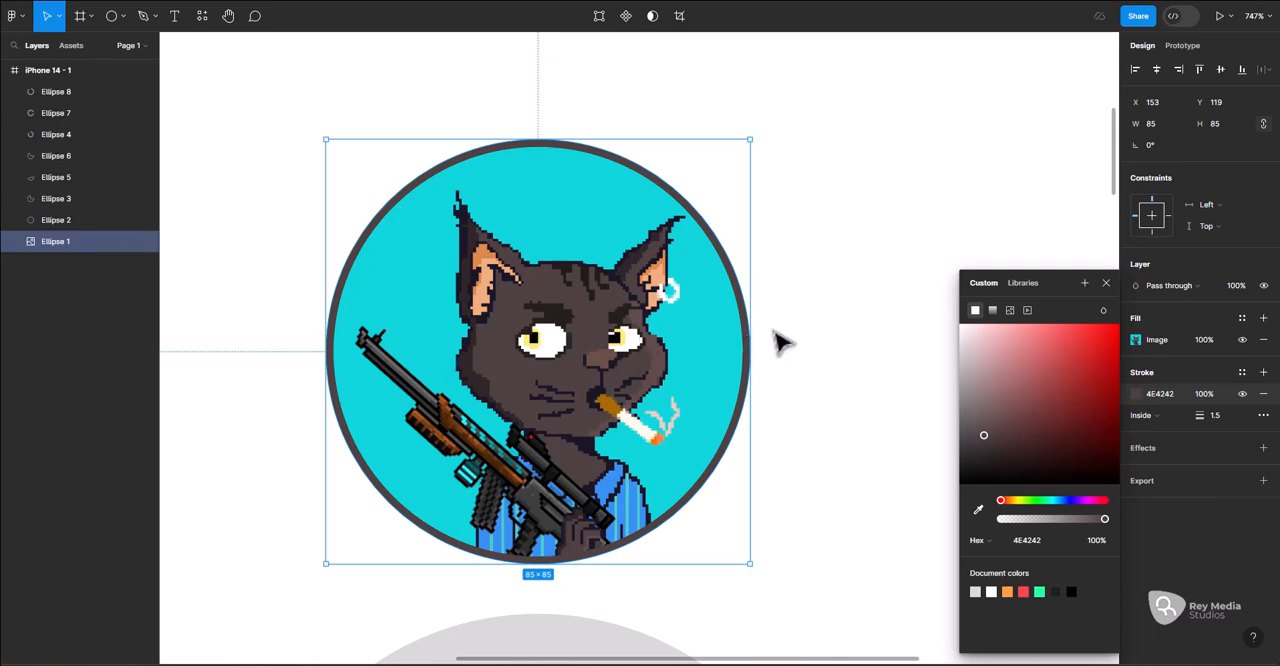
left_click(818, 333)
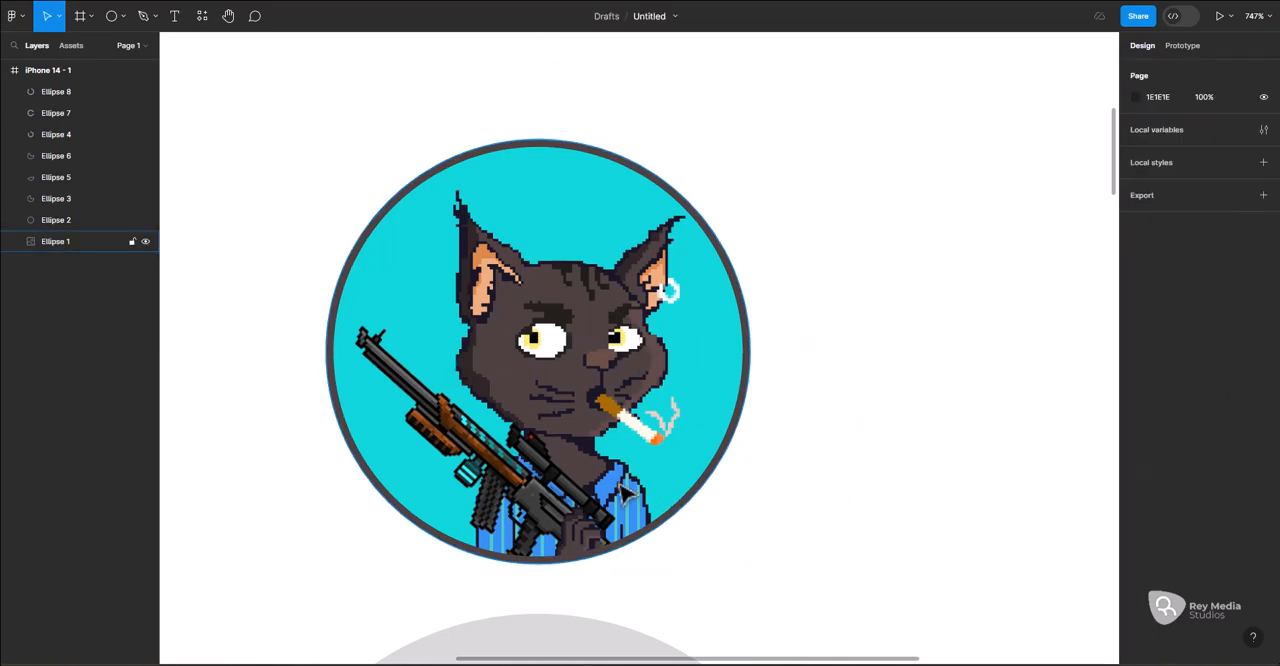
Recolour the cat circle's stroke to black 000000 by sampling a dark part of the rifle with the eyedropper
scroll(625, 490, "down", 3)
scroll(625, 490, "up", 5)
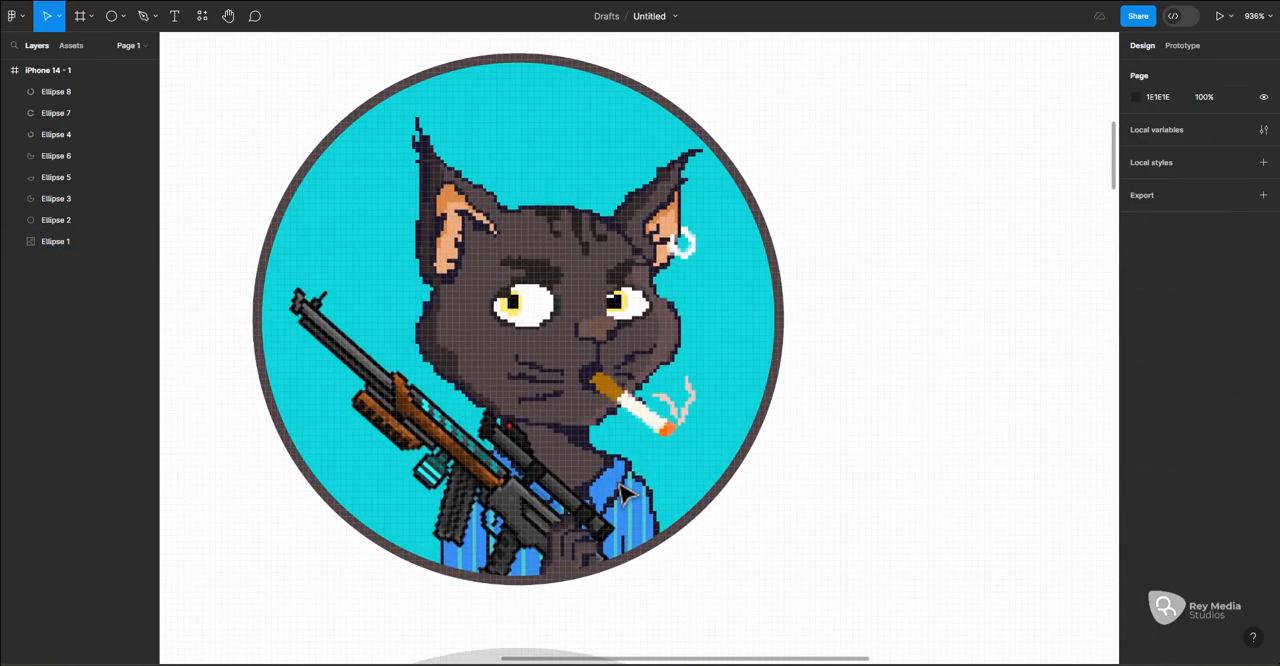
left_click(745, 407)
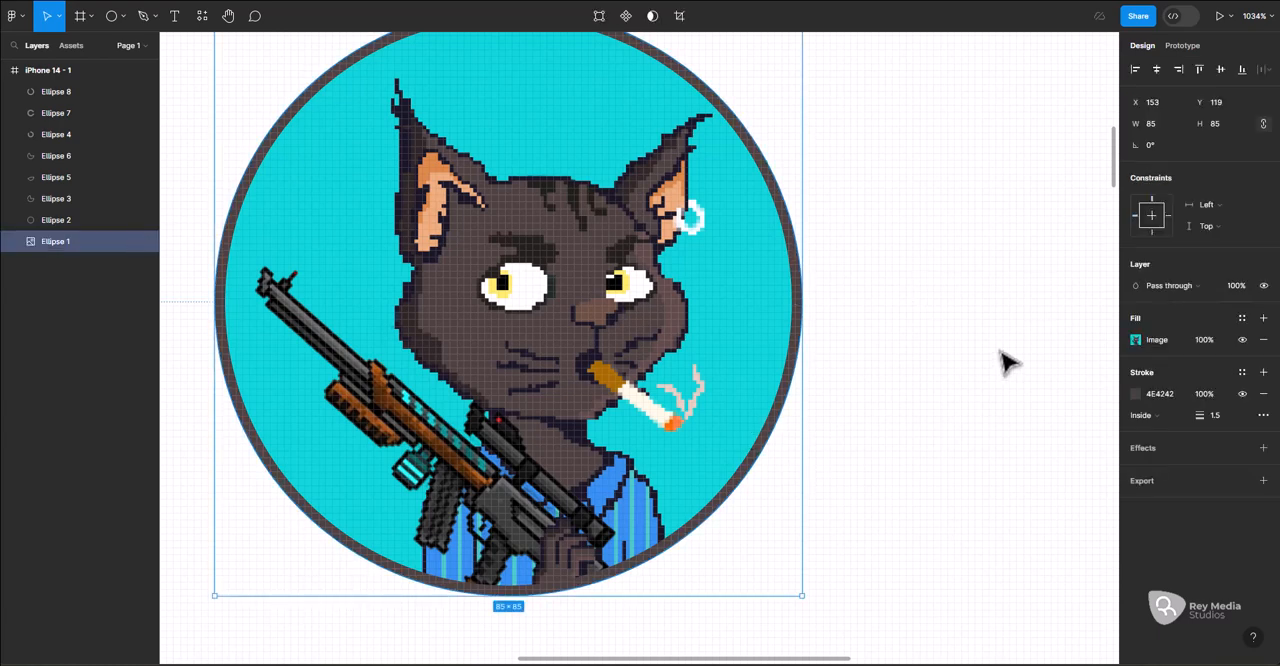
left_click(1135, 393)
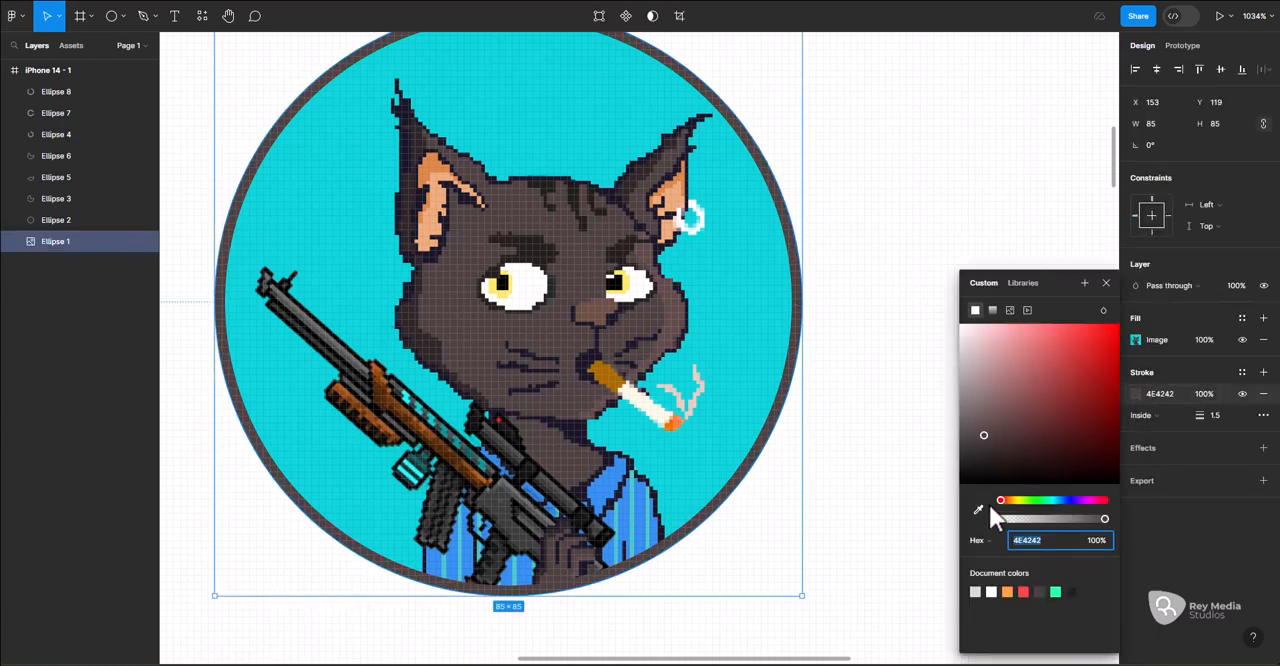
left_click(978, 511)
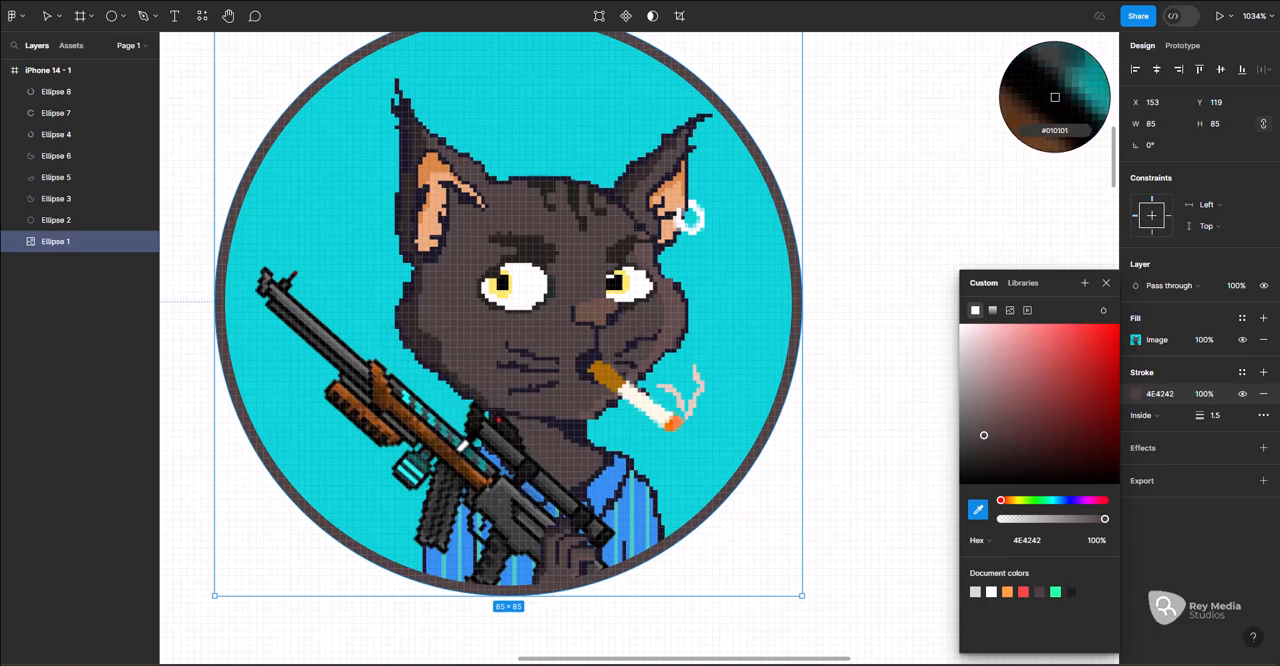
left_click(470, 443)
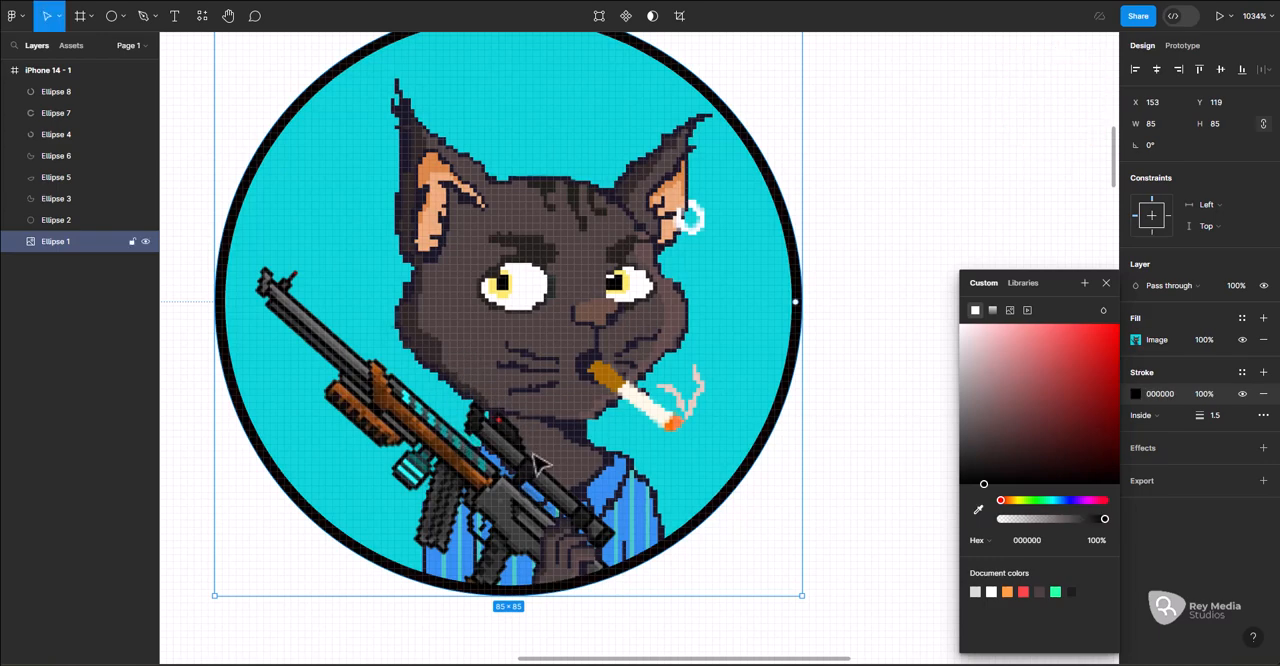
Deselect the cat circle and examine its black outline at a smaller scale
left_click(848, 385)
scroll(765, 490, "down", 3)
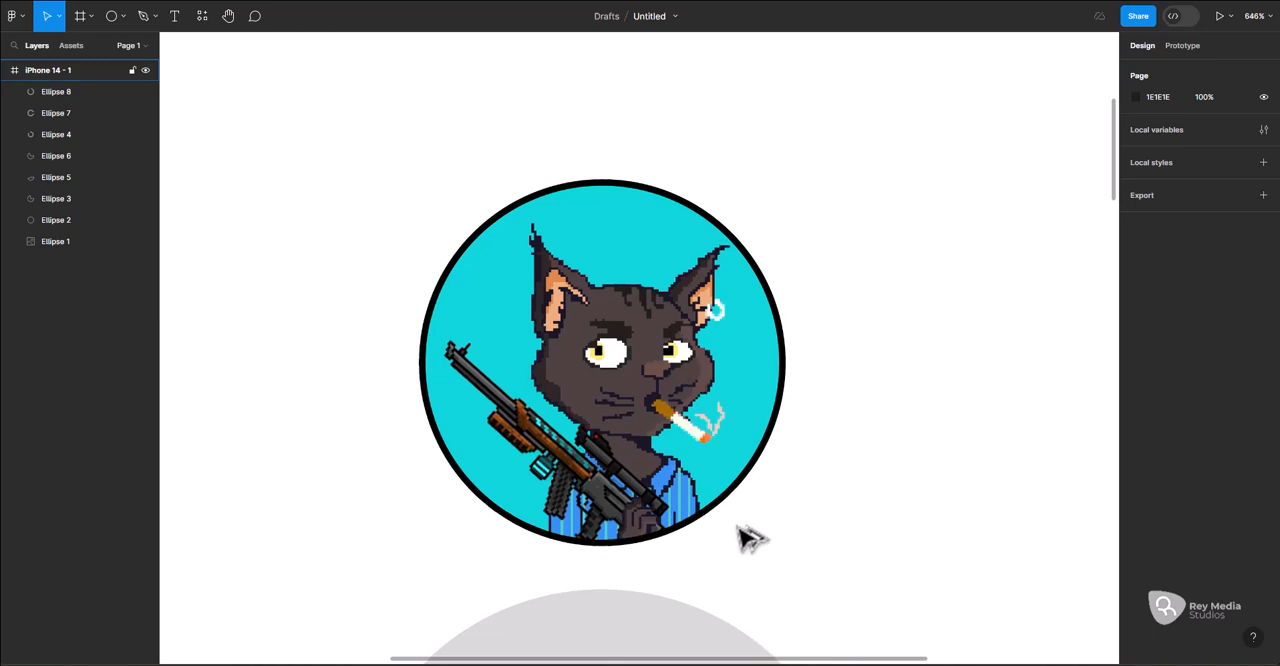
scroll(740, 535, "down", 5)
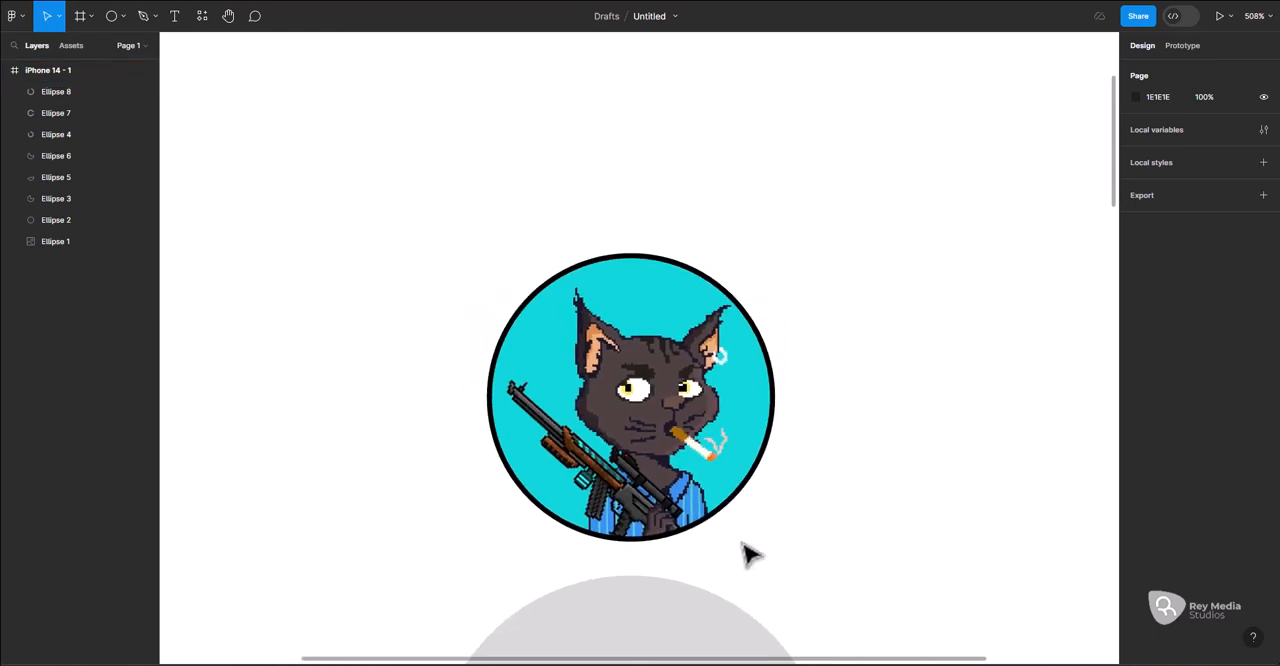
scroll(741, 541, "down", 1)
scroll(745, 439, "down", 1)
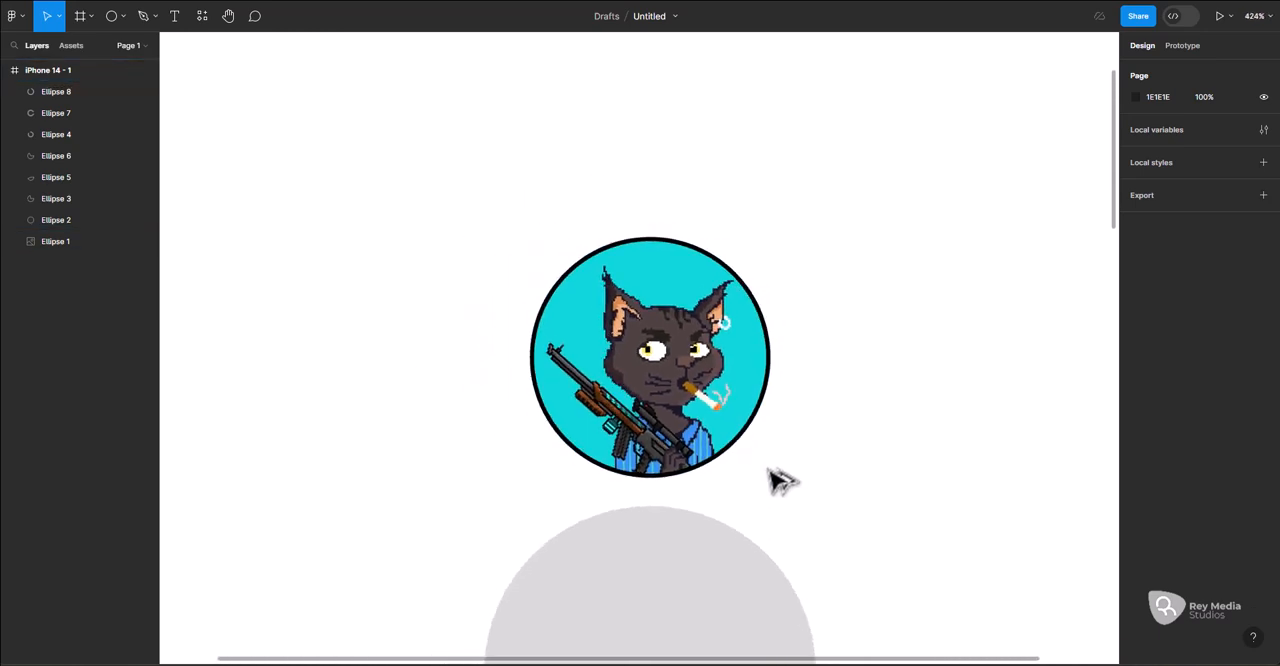
scroll(783, 445, "up", 3)
Select the cat circle again and bring up the list of available shape tools
left_click(768, 266)
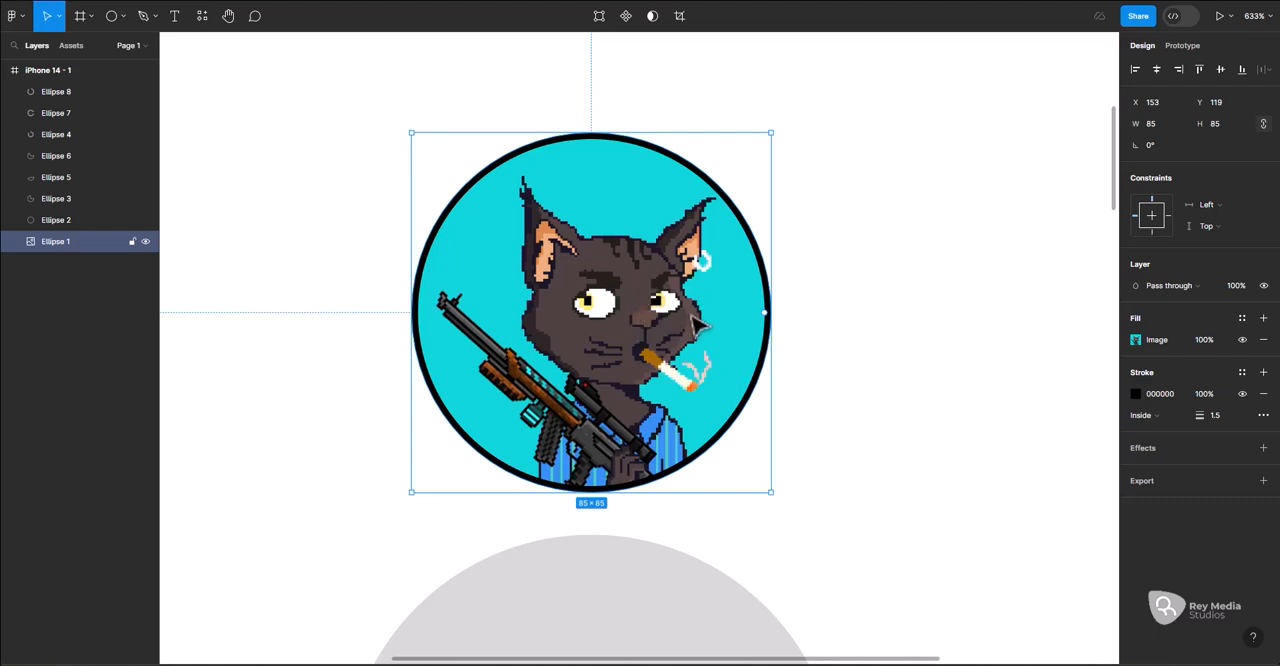
scroll(697, 322, "right", 5)
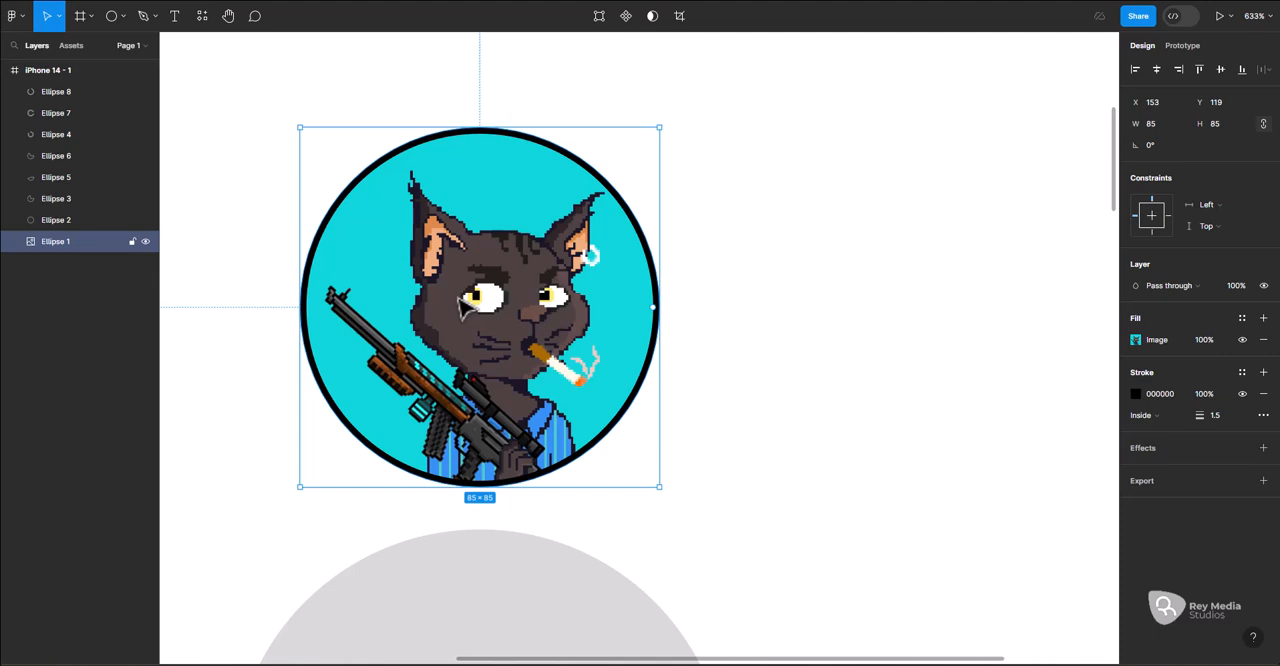
scroll(460, 303, "down", 5)
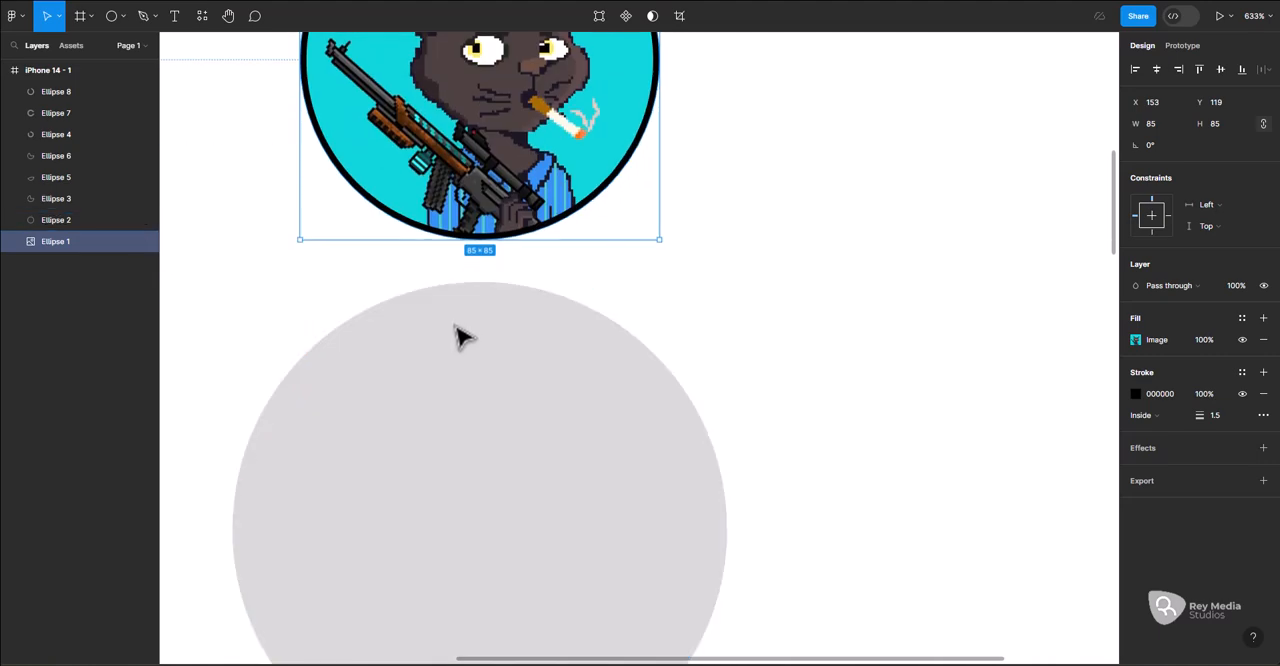
scroll(458, 363, "up", 2)
scroll(463, 365, "up", 2)
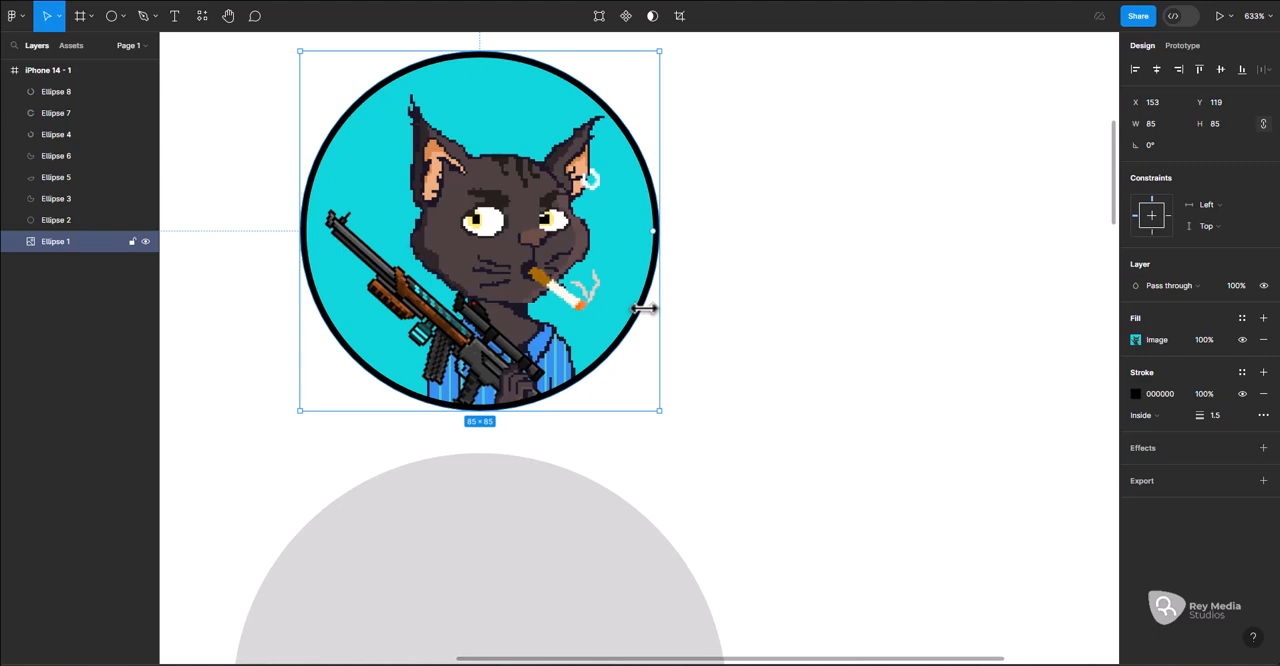
scroll(645, 309, "up", 1)
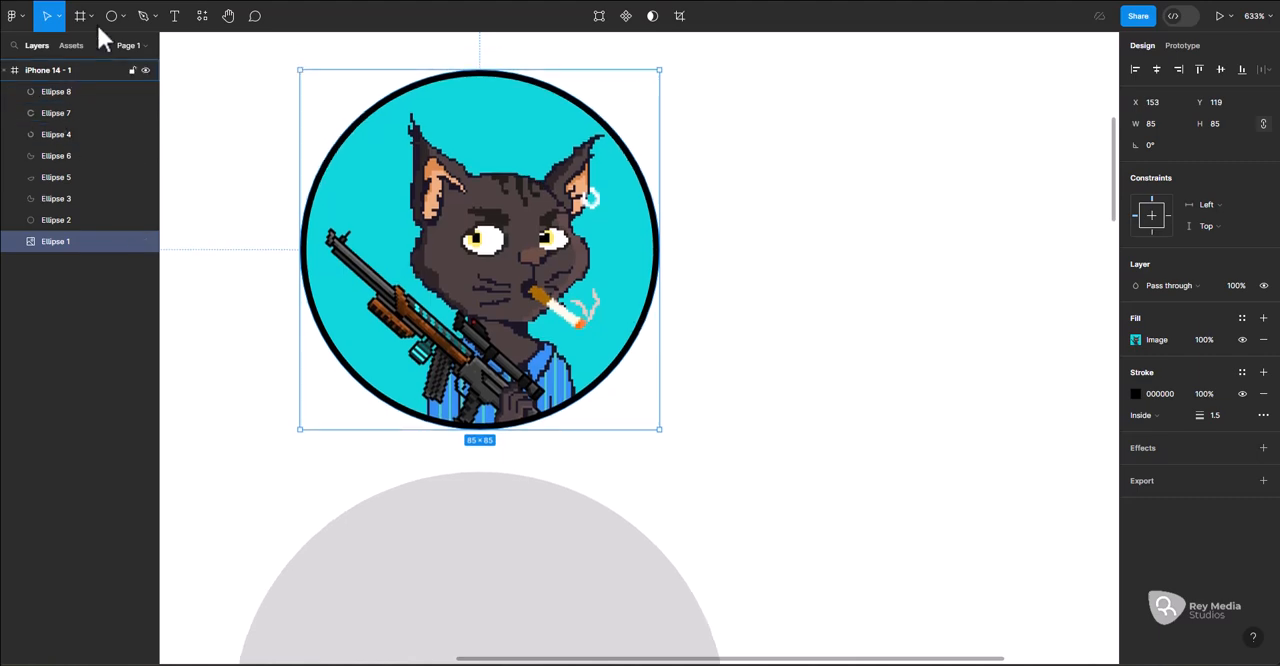
left_click(121, 16)
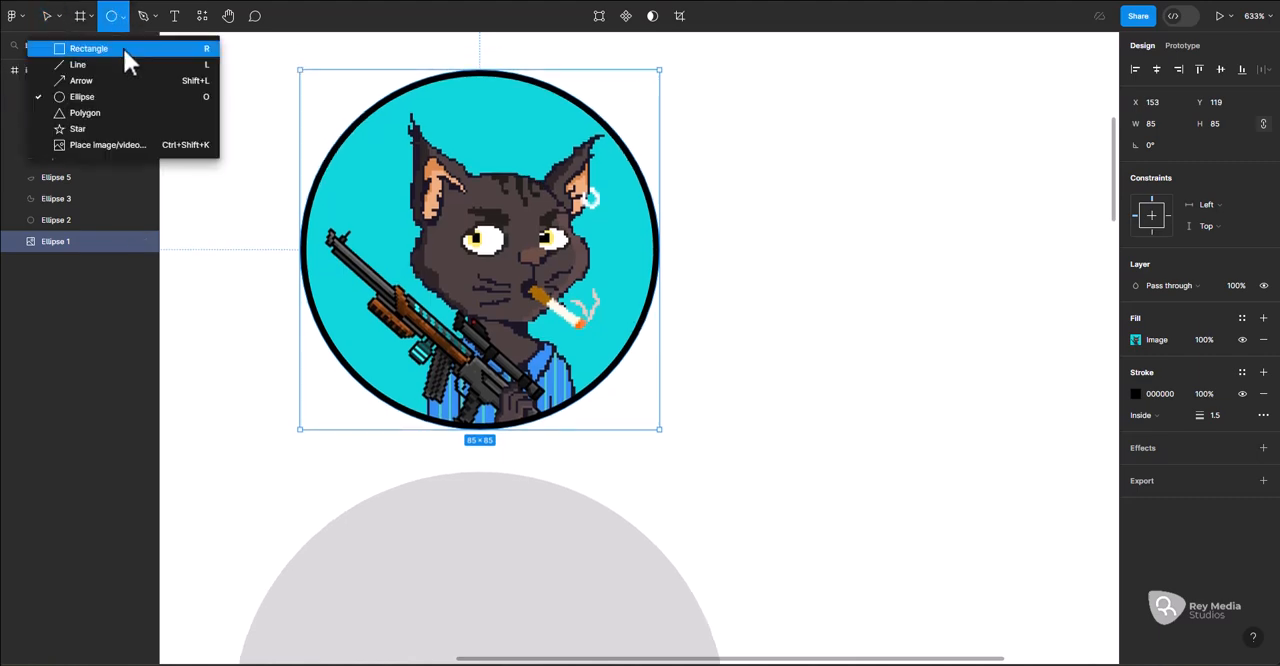